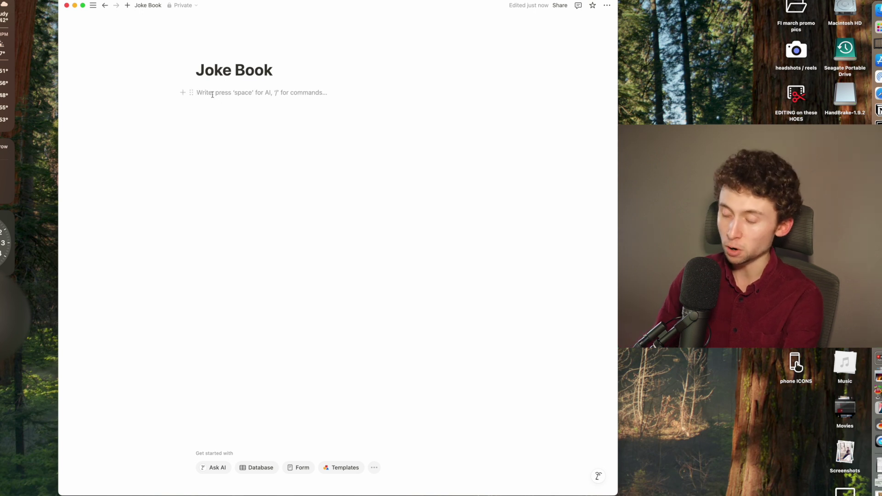
- Add a Heading 1 block beneath the Joke Book page title
{"action": "type", "text": "/"}
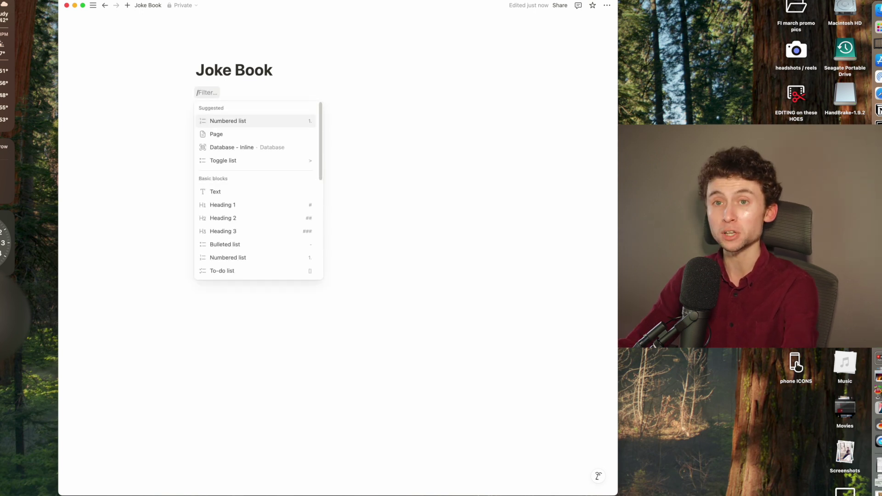
{"action": "left_click", "coordinate": [248, 206]}
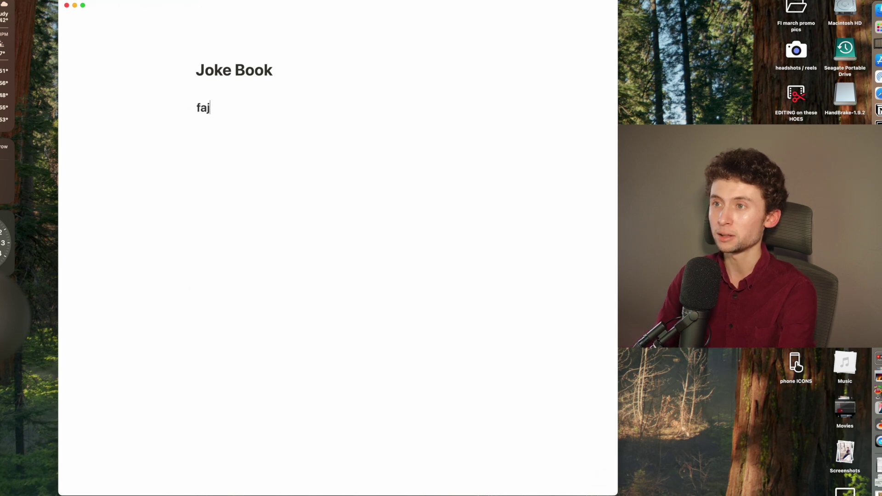
- Insert an empty inline database beneath the Joke Book page title
{"action": "type", "text": "/"}
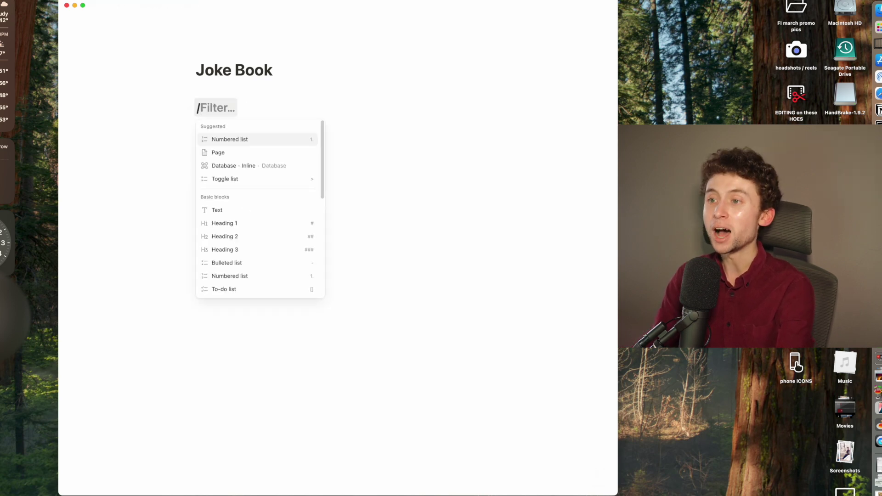
{"action": "type", "text": "inlin"}
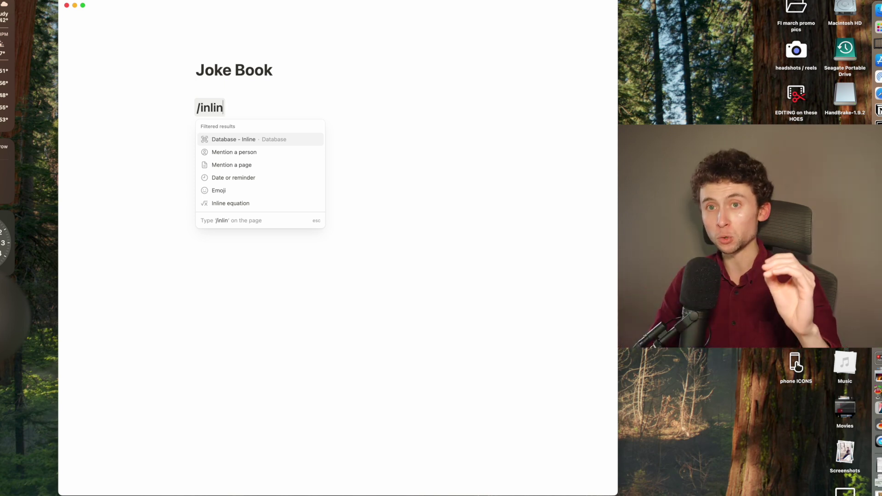
{"action": "key", "text": "Return"}
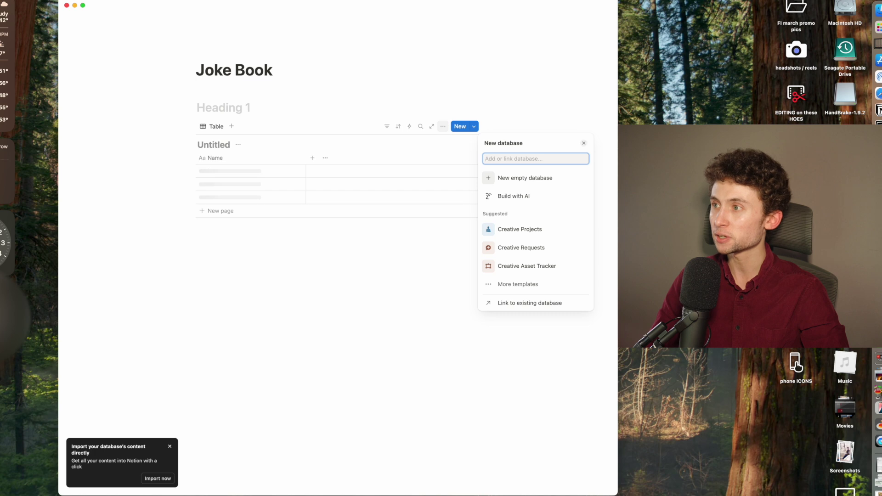
{"action": "left_click", "coordinate": [404, 310]}
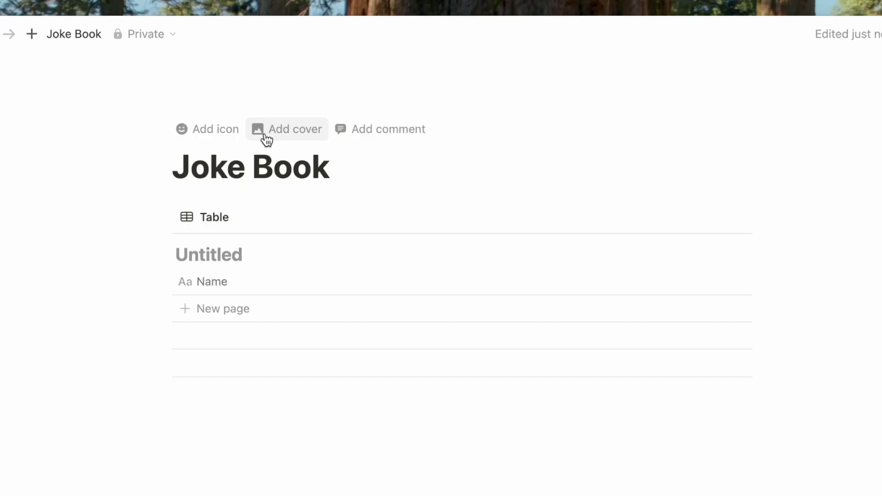
- Add a page cover to Joke Book and change it to the Unsplash photo of a pink flower on a teal background
{"action": "left_click", "coordinate": [277, 130]}
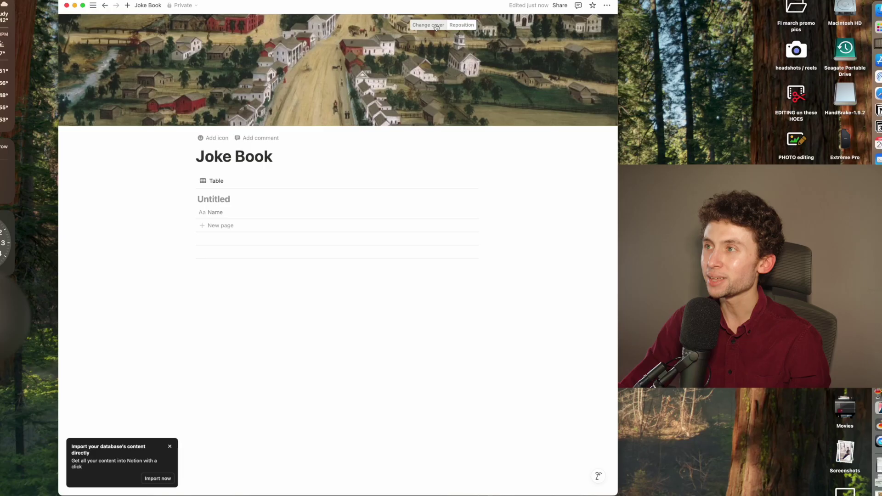
{"action": "left_click", "coordinate": [437, 26]}
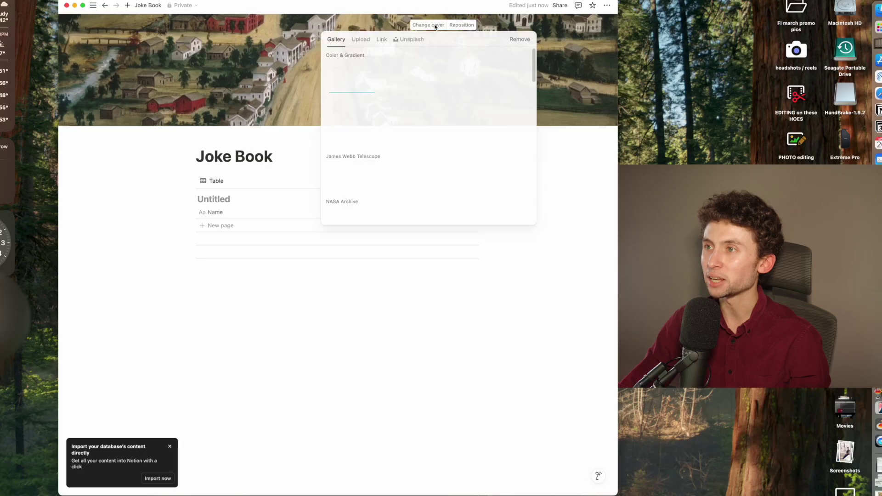
{"action": "left_click", "coordinate": [367, 42]}
{"action": "left_click", "coordinate": [410, 39]}
{"action": "scroll", "coordinate": [383, 125], "scroll_direction": "down", "scroll_amount": 3}
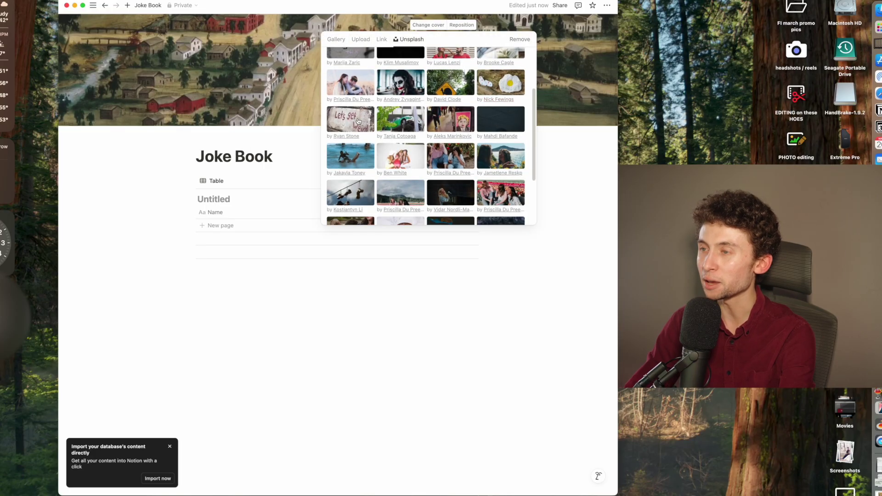
{"action": "left_click", "coordinate": [359, 122]}
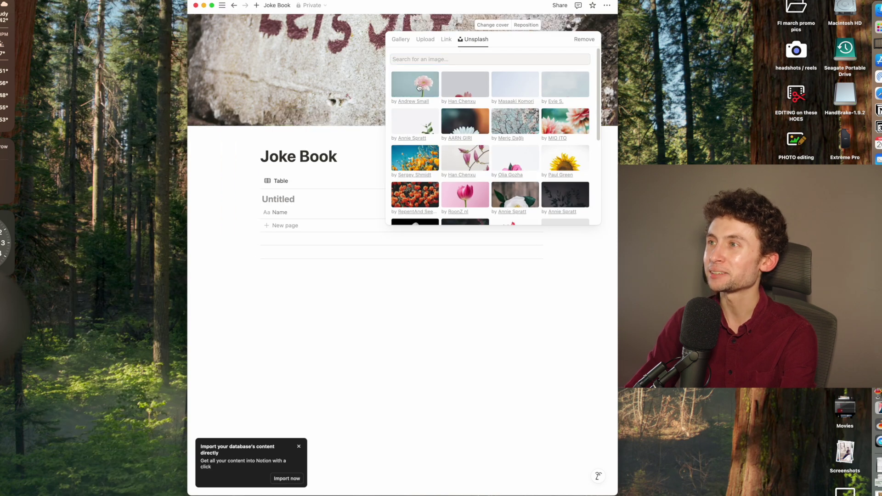
{"action": "left_click", "coordinate": [435, 74]}
{"action": "left_click", "coordinate": [288, 144]}
- Reposition the flower cover photo by shifting it downward within the banner
{"action": "left_click", "coordinate": [494, 29]}
{"action": "left_click", "coordinate": [525, 25]}
{"action": "left_click_drag", "start_coordinate": [493, 83], "coordinate": [494, 122]}
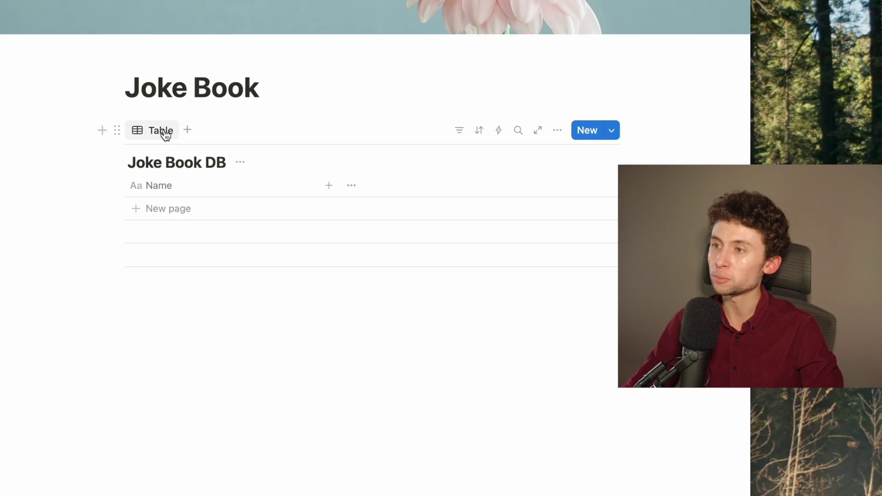
- Change the layout of the Joke Book DB view to Board
{"action": "left_click", "coordinate": [283, 181]}
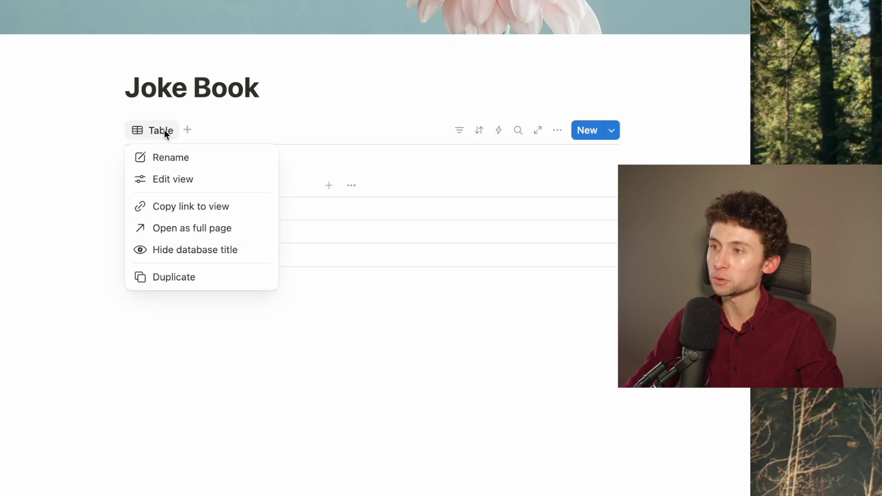
{"action": "left_click", "coordinate": [179, 183]}
{"action": "left_click", "coordinate": [458, 220]}
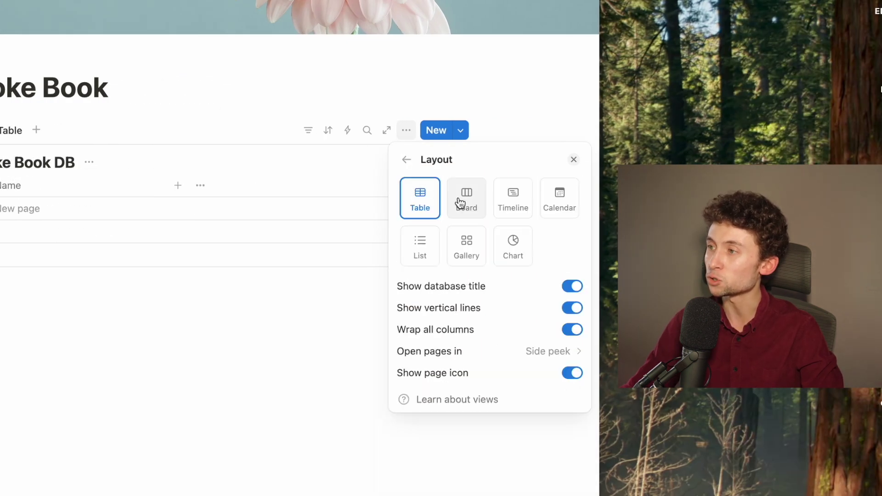
{"action": "left_click", "coordinate": [460, 202]}
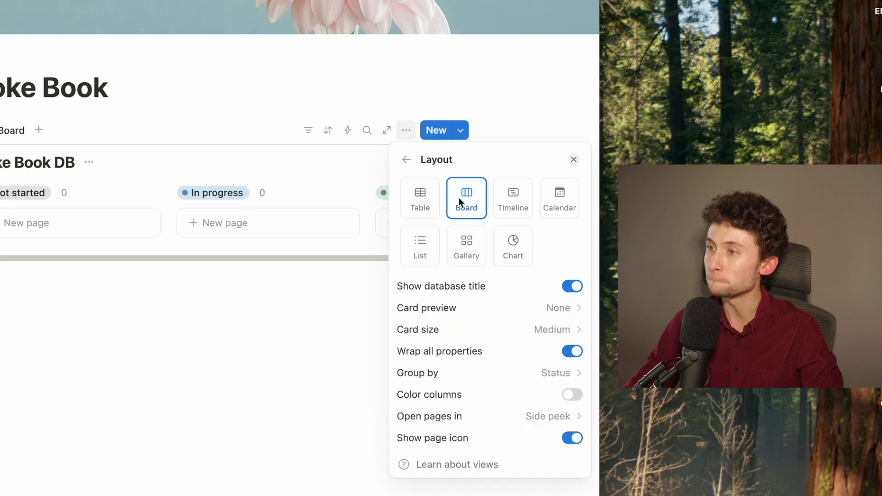
{"action": "left_click", "coordinate": [209, 277]}
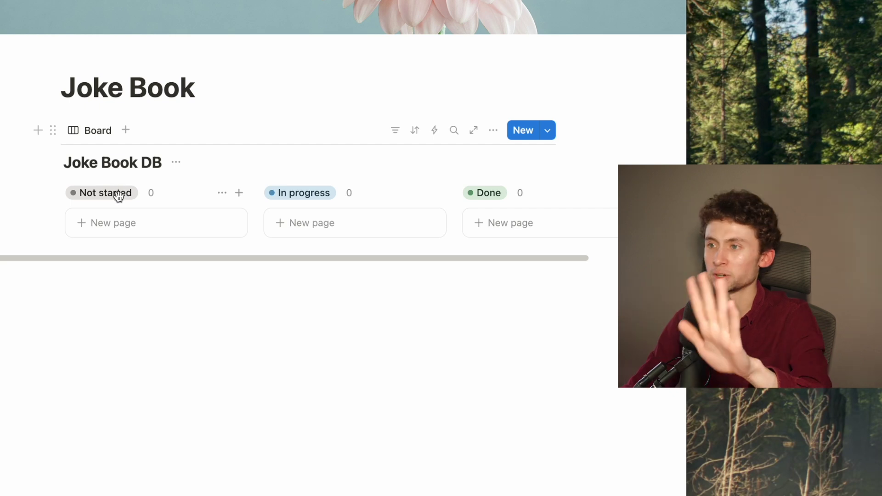
- Switch the Joke Book DB view from Board back to the Table layout
{"action": "left_click", "coordinate": [94, 131]}
{"action": "left_click", "coordinate": [100, 179]}
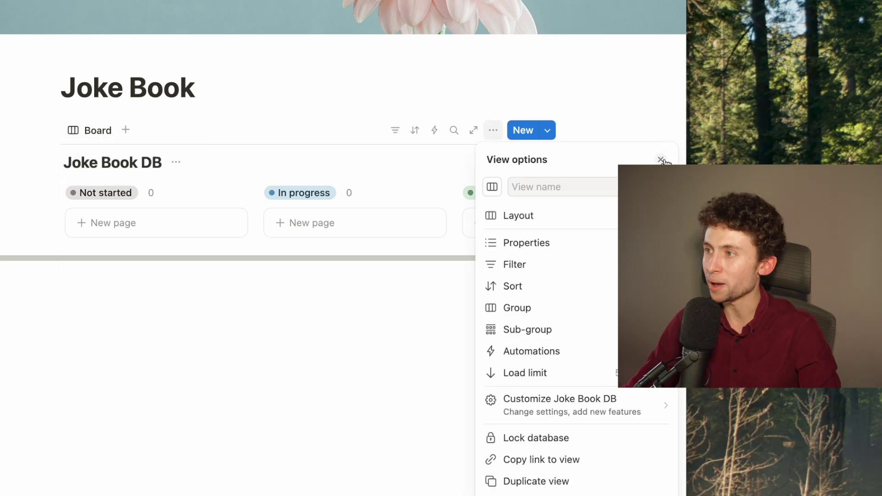
{"action": "left_click", "coordinate": [577, 217]}
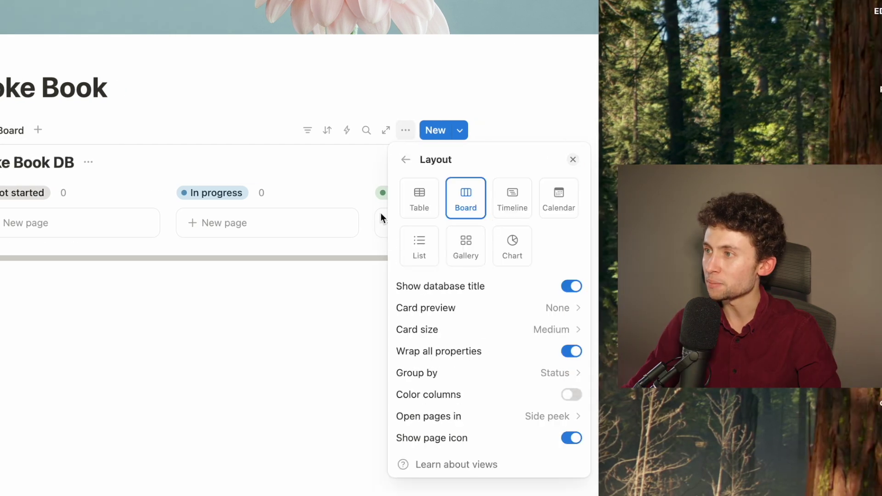
{"action": "left_click", "coordinate": [407, 209]}
{"action": "left_click", "coordinate": [5, 225]}
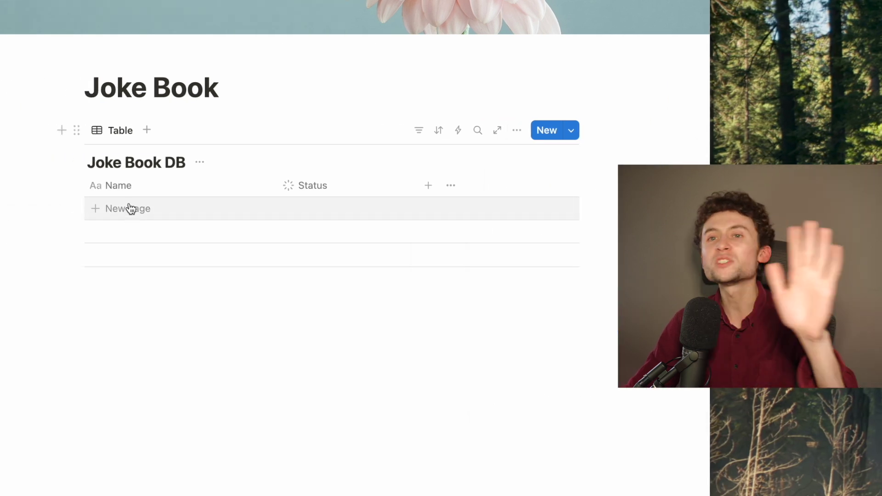
- Add two entries named "Poop" and "Pee peee" to the Joke Book DB table
{"action": "left_click", "coordinate": [131, 209]}
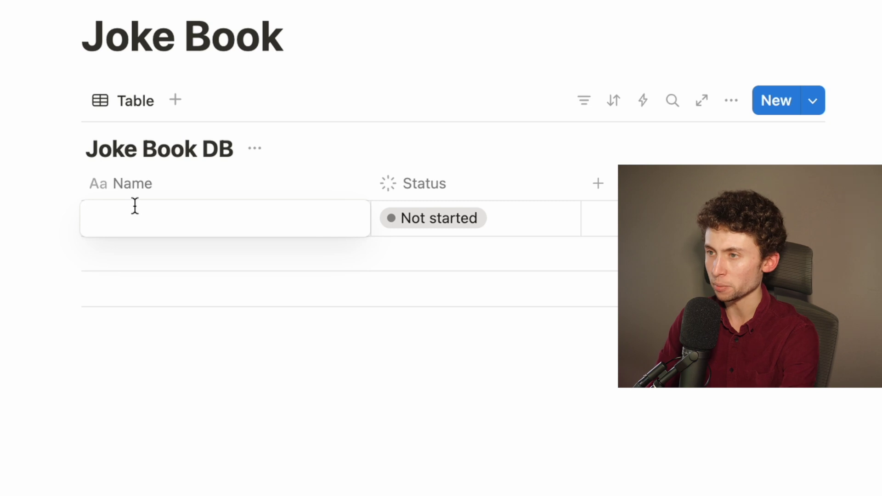
{"action": "type", "text": "Poo"}
{"action": "type", "text": "p"}
{"action": "left_click", "coordinate": [132, 253]}
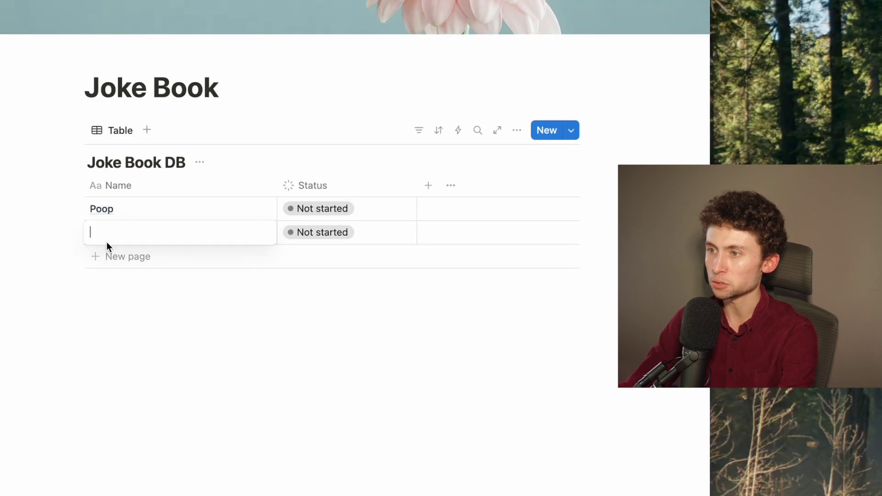
{"action": "type", "text": "Pee p"}
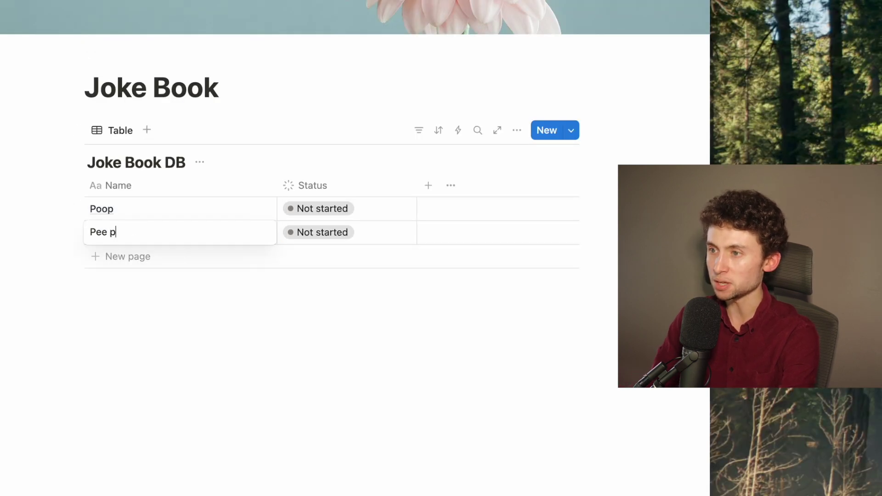
{"action": "type", "text": "eee"}
- Add three more entries named "Buuts", "Farting" and "Burping" to the Joke Book DB table
{"action": "left_click", "coordinate": [124, 256]}
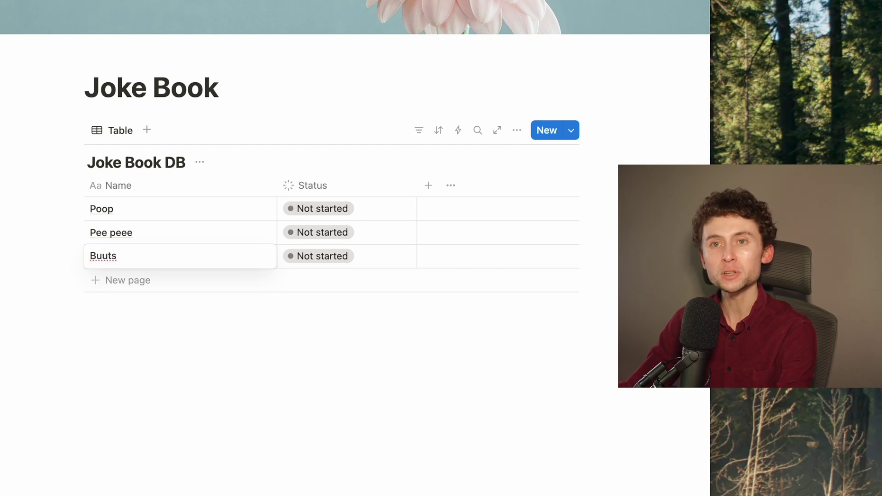
{"action": "left_click", "coordinate": [119, 289]}
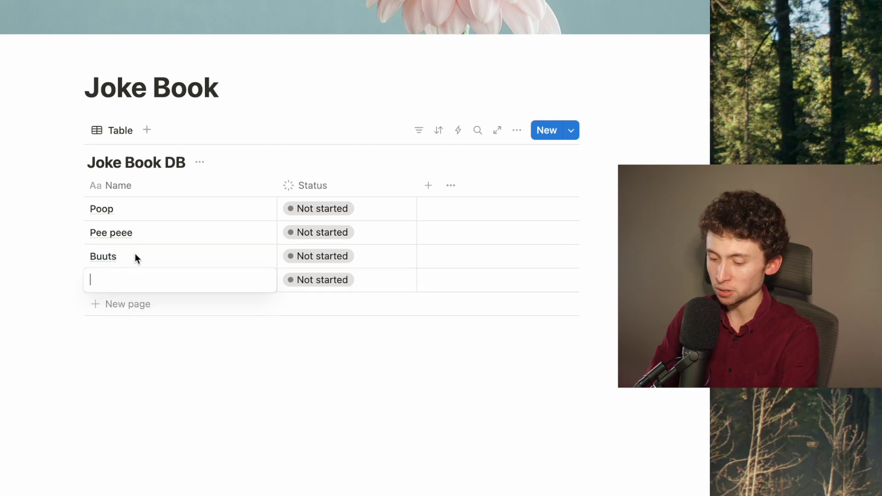
{"action": "type", "text": "Farting"}
{"action": "key", "text": "Return"}
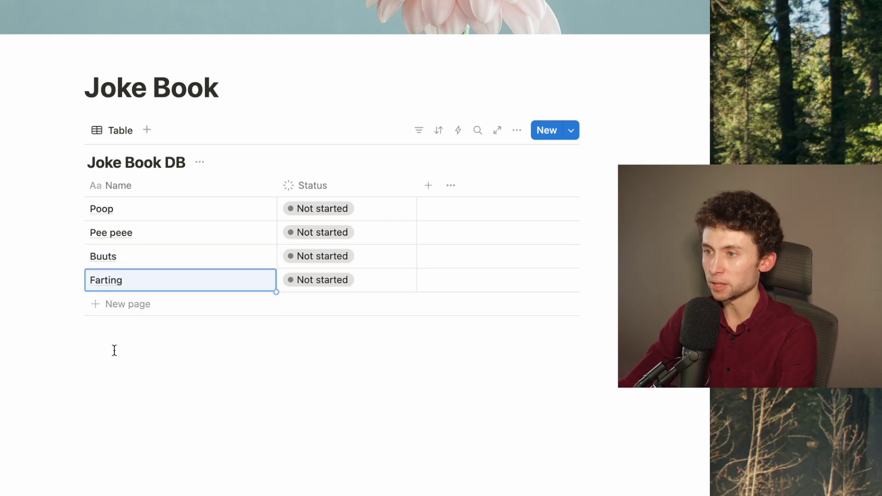
{"action": "left_click", "coordinate": [109, 305]}
{"action": "type", "text": "Buro"}
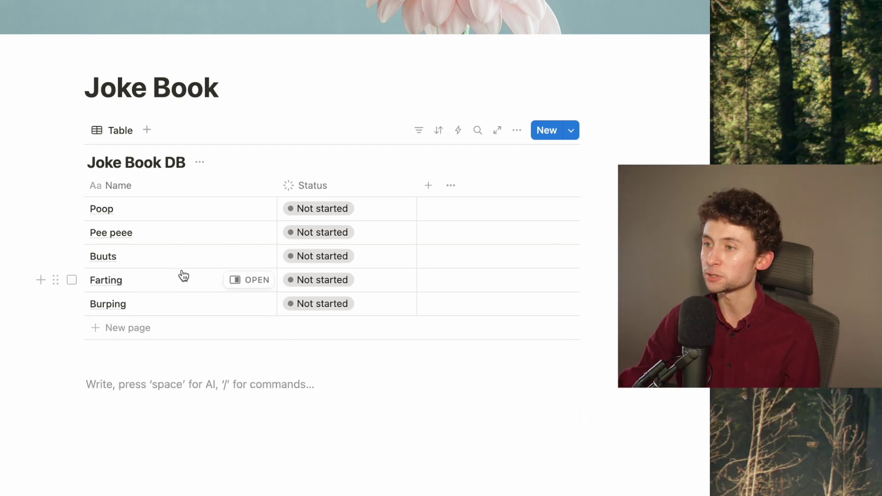
- Open the Poop entry as a page and write "poop joke" in its body
{"action": "left_click", "coordinate": [265, 211]}
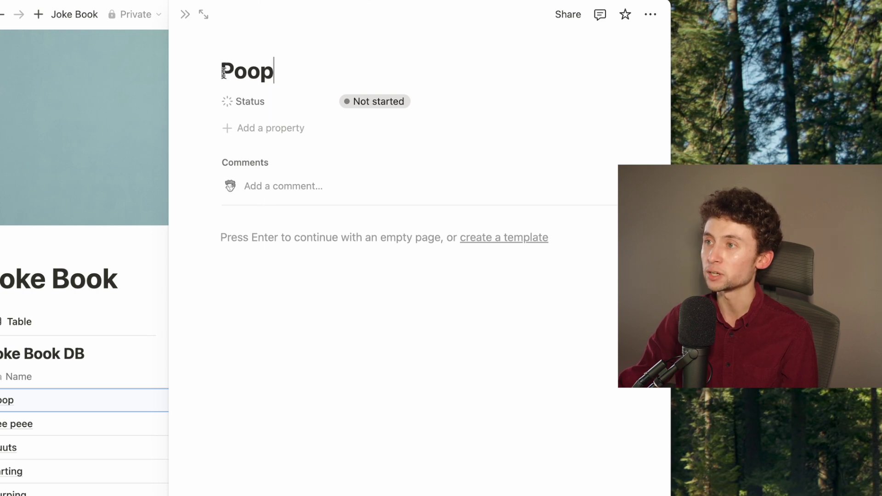
{"action": "key", "text": "Return"}
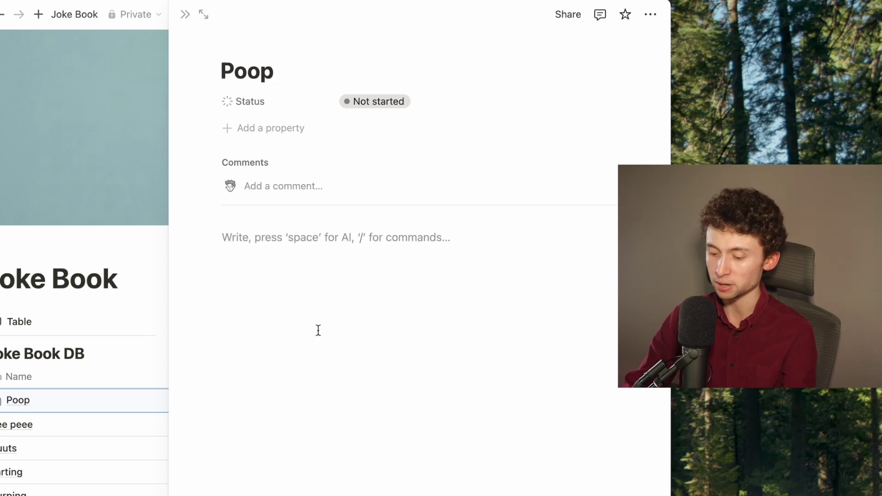
{"action": "type", "text": "poop joke"}
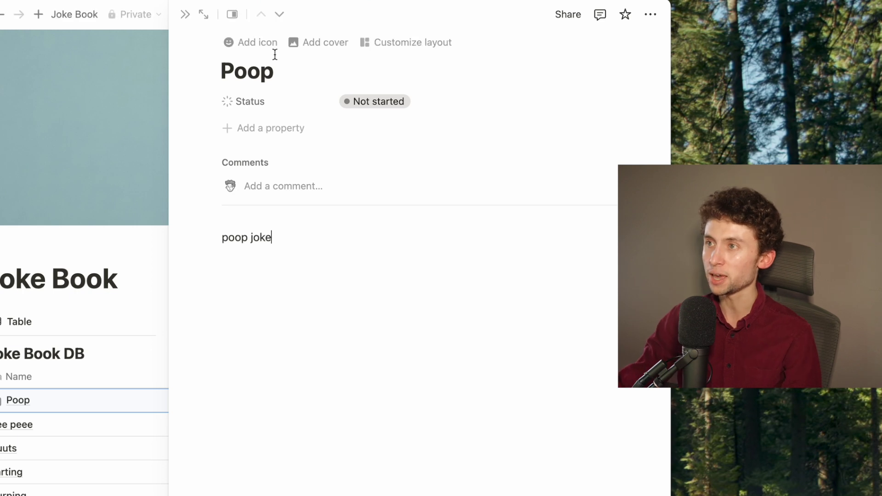
- Give the Poop page the poop emoji as its icon and close the page to return to Joke Book
{"action": "left_click", "coordinate": [250, 43]}
{"action": "left_click", "coordinate": [237, 71]}
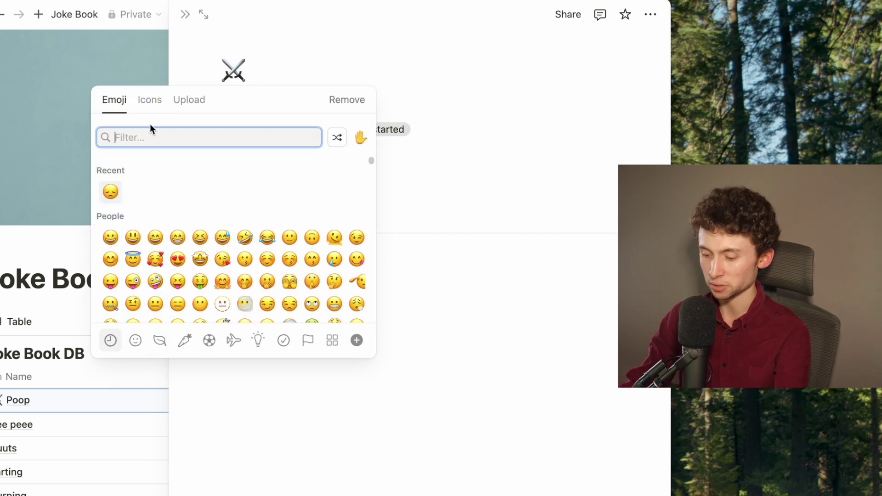
{"action": "type", "text": "poop"}
{"action": "left_click", "coordinate": [106, 169]}
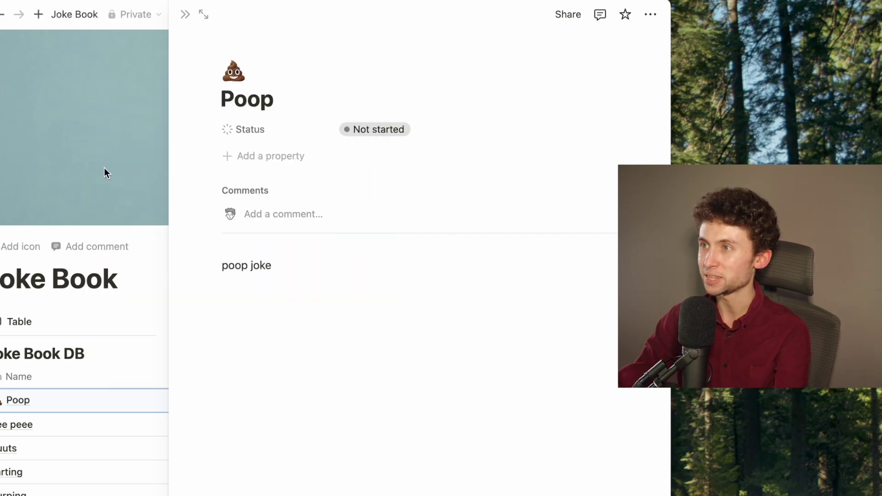
{"action": "left_click", "coordinate": [284, 311]}
{"action": "left_click", "coordinate": [144, 286]}
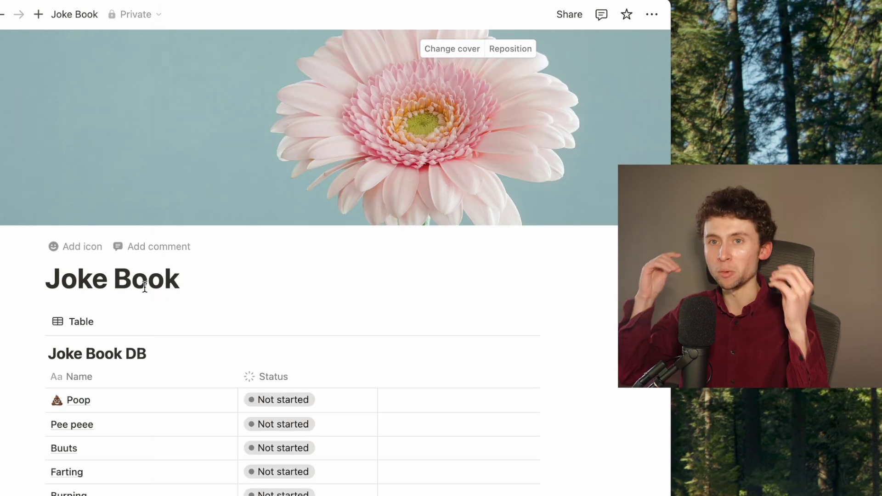
- Add a Created time property to the Joke Book DB table
{"action": "scroll", "coordinate": [95, 294], "scroll_direction": "down", "scroll_amount": 3}
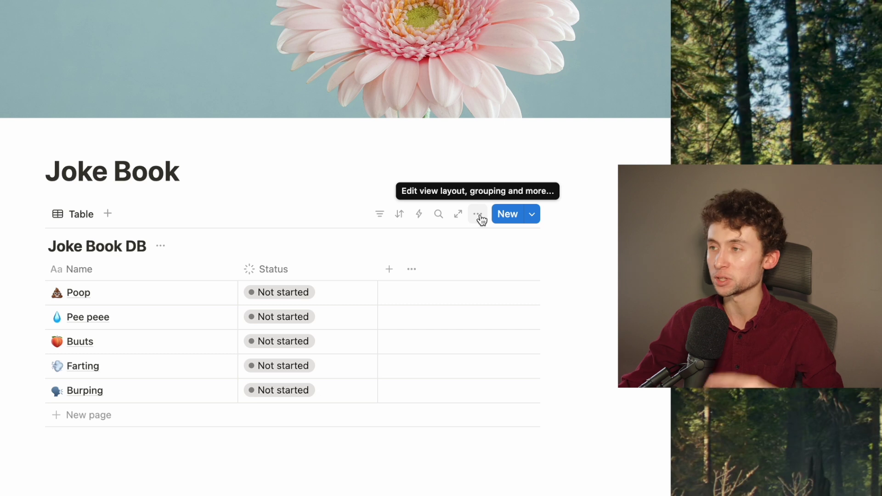
{"action": "left_click", "coordinate": [478, 215]}
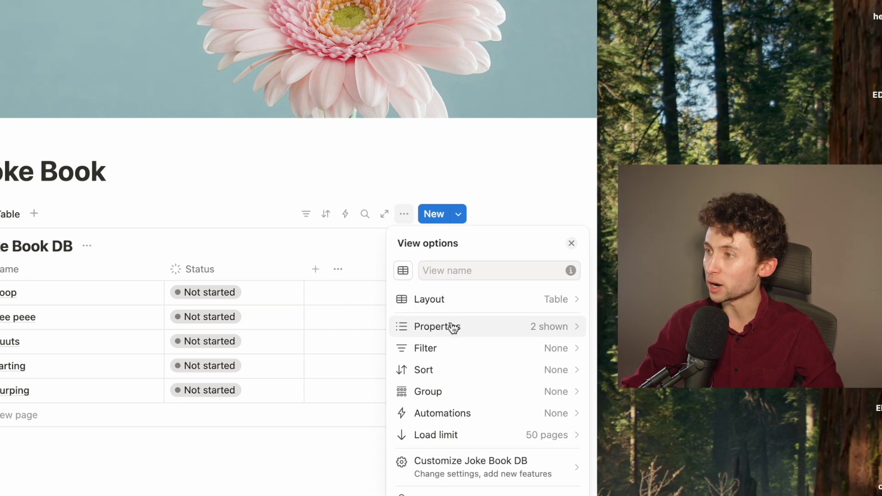
{"action": "left_click", "coordinate": [453, 328]}
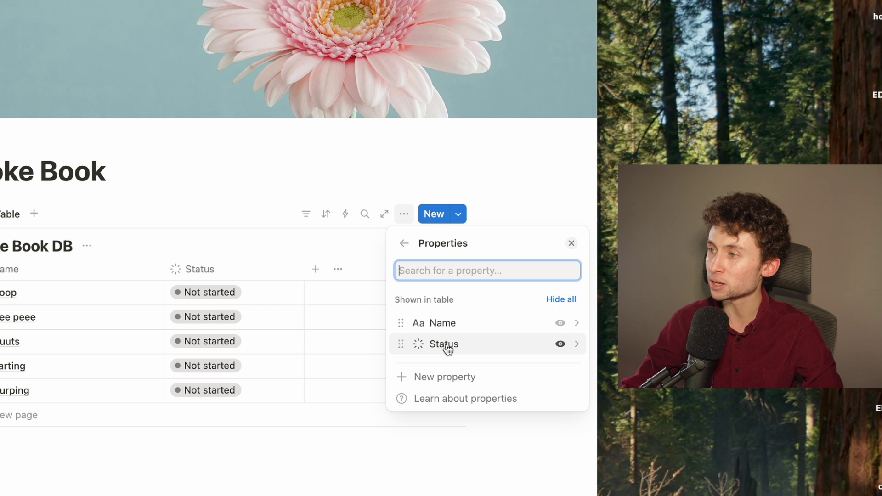
{"action": "left_click", "coordinate": [449, 377]}
{"action": "left_click", "coordinate": [441, 494]}
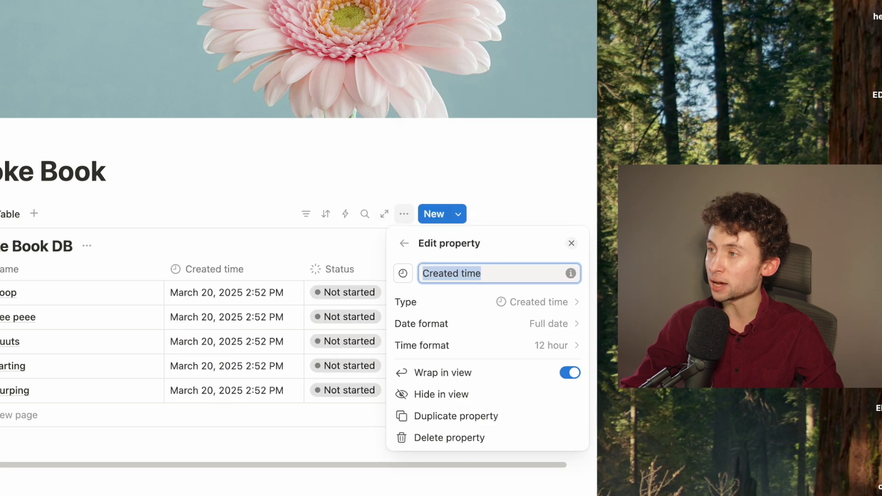
- Add a Last edited time property to the Joke Book DB table
{"action": "left_click", "coordinate": [404, 248]}
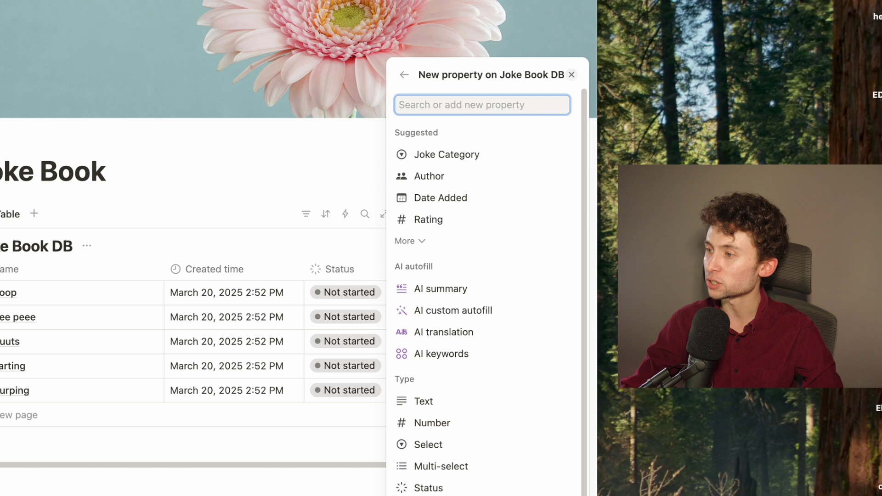
{"action": "scroll", "coordinate": [486, 324], "scroll_direction": "down", "scroll_amount": 3}
{"action": "left_click", "coordinate": [441, 494]}
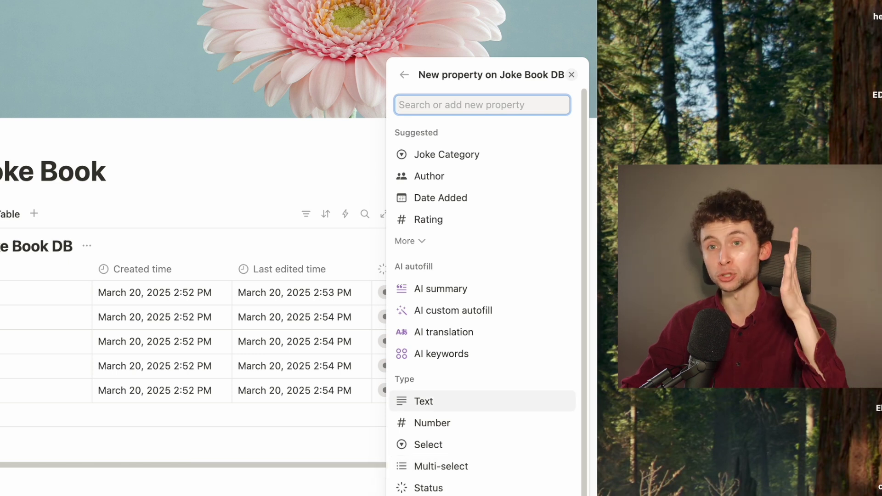
- Add a Number property named "Minutes" with an hourglass icon and place its column directly after Name
{"action": "left_click", "coordinate": [432, 423]}
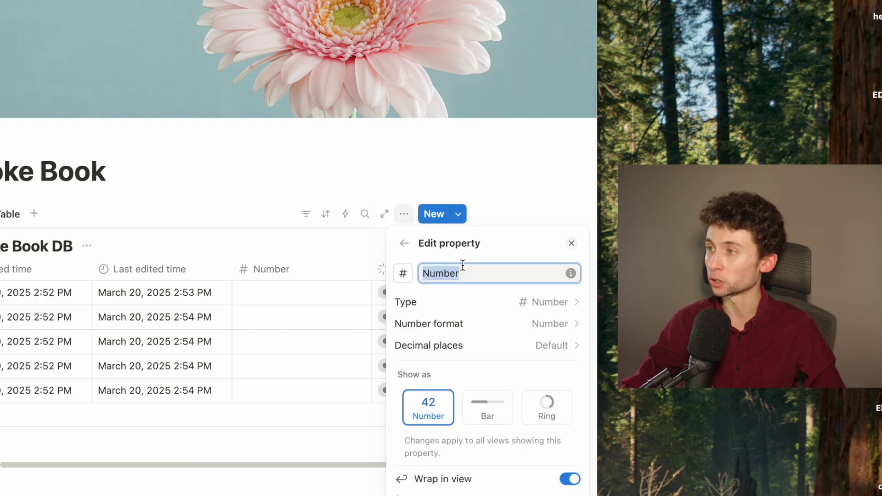
{"action": "type", "text": "Minutes"}
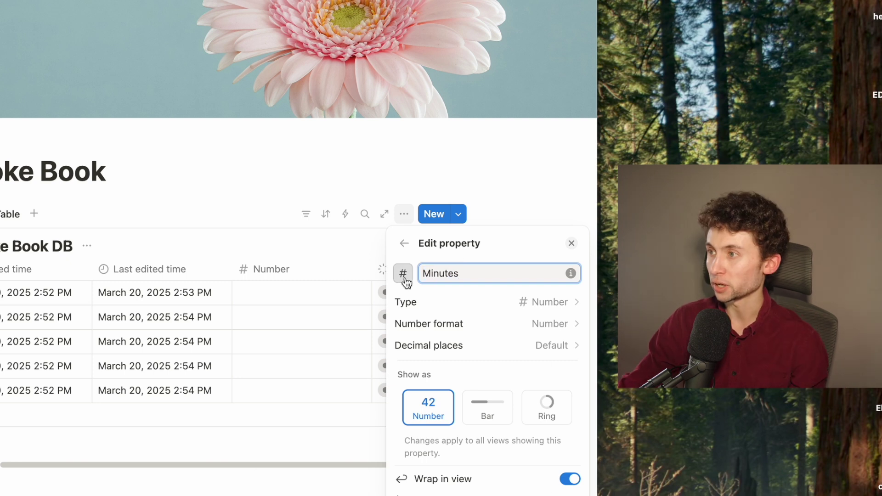
{"action": "left_click", "coordinate": [404, 276]}
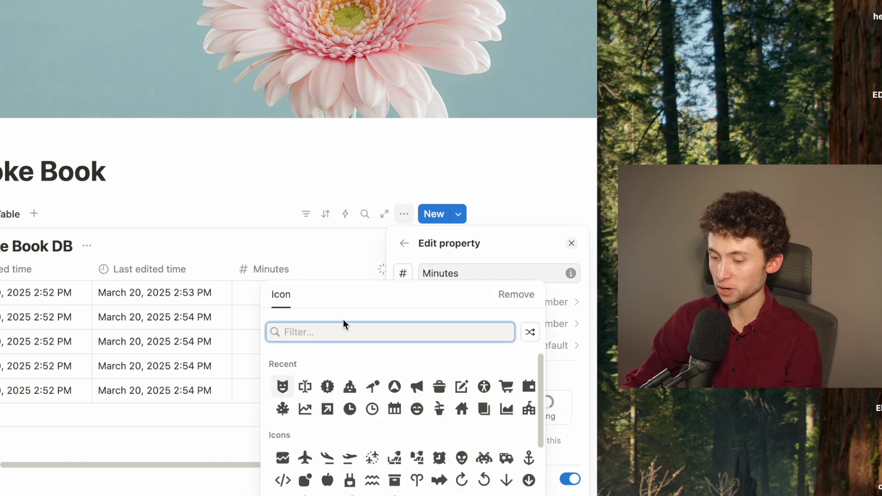
{"action": "type", "text": "time"}
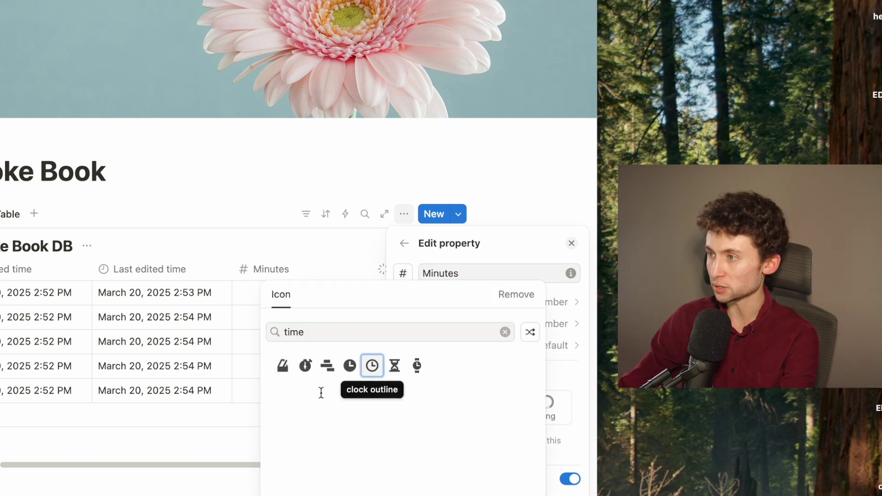
{"action": "left_click", "coordinate": [399, 365]}
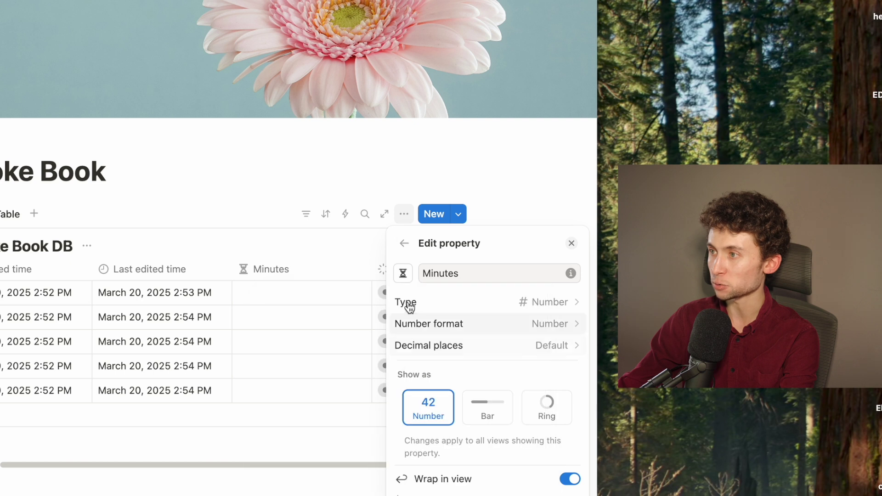
{"action": "left_click", "coordinate": [399, 228]}
{"action": "left_click_drag", "start_coordinate": [556, 278], "coordinate": [236, 280]}
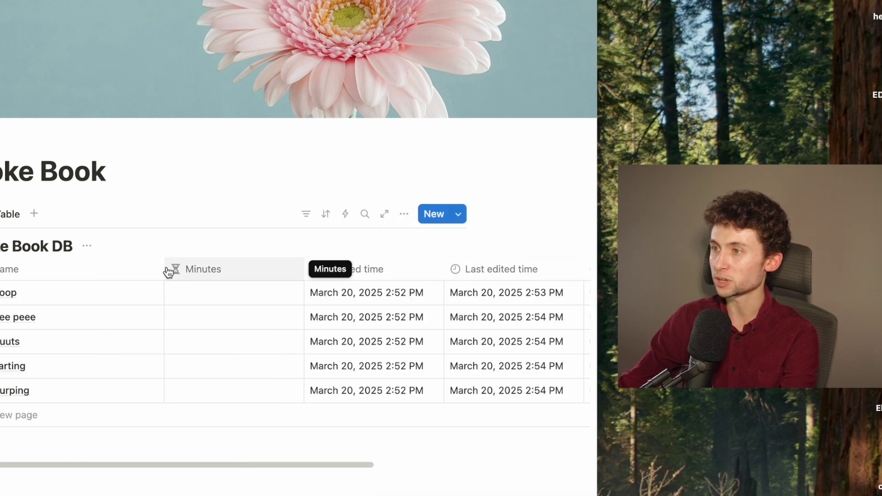
- Set Minutes to 2.5 for the Poop entry and 3 for the Pee peee entry
{"action": "left_click", "coordinate": [210, 291]}
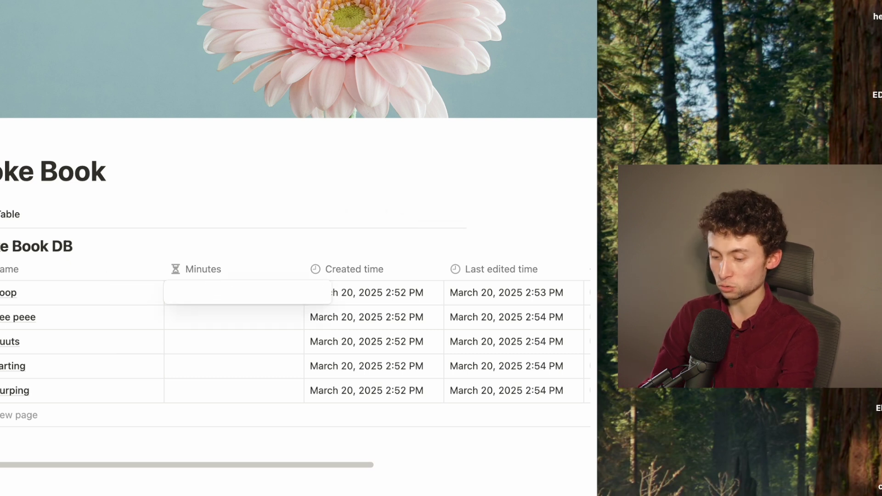
{"action": "type", "text": "2.5"}
{"action": "key", "text": "Return"}
{"action": "left_click", "coordinate": [232, 317]}
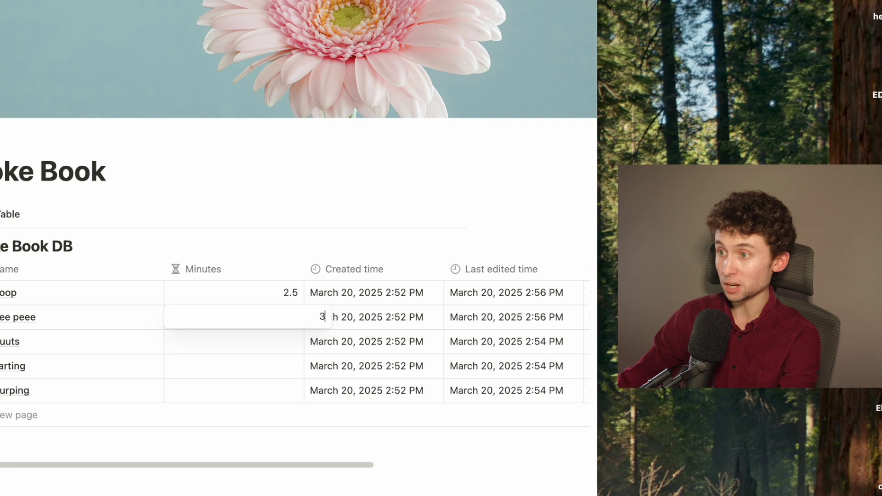
{"action": "type", "text": "3"}
{"action": "key", "text": "Return"}
- Set Minutes to 0.5 for Buuts, 1 for Farting and 5 for Burping
{"action": "left_click", "coordinate": [251, 342]}
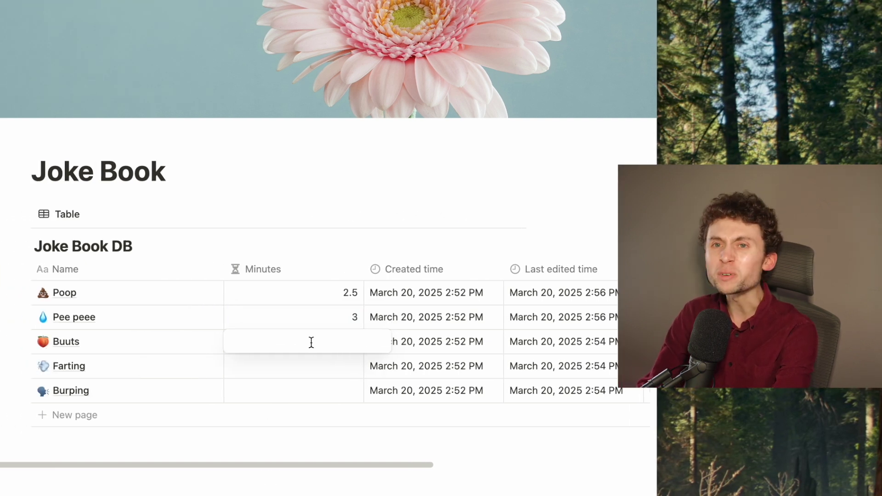
{"action": "type", "text": ".5"}
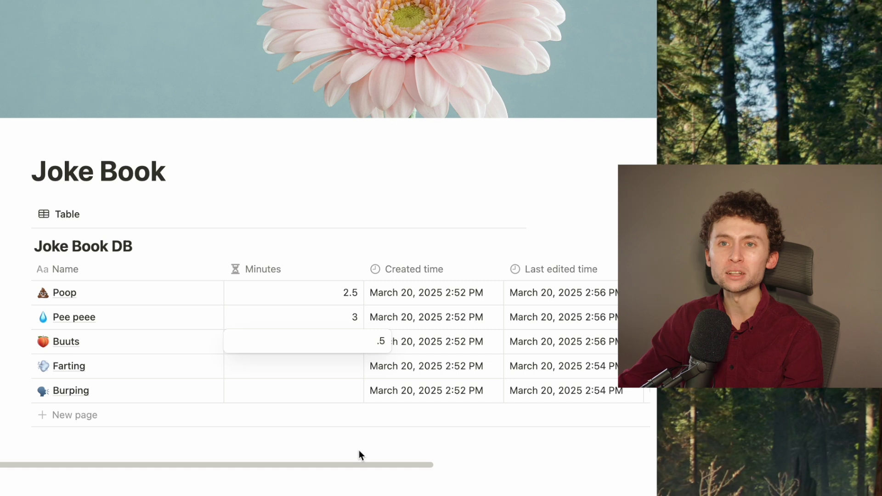
{"action": "left_click", "coordinate": [330, 377]}
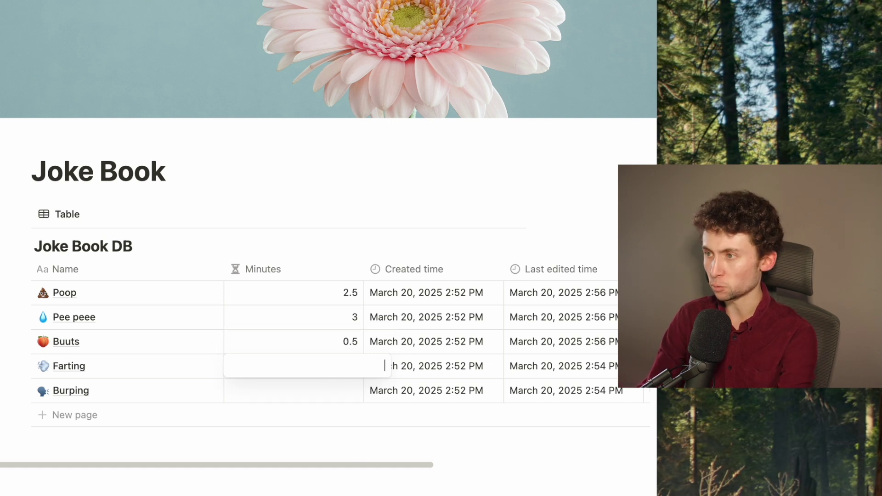
{"action": "type", "text": "1"}
{"action": "key", "text": "Return"}
{"action": "left_click", "coordinate": [336, 390]}
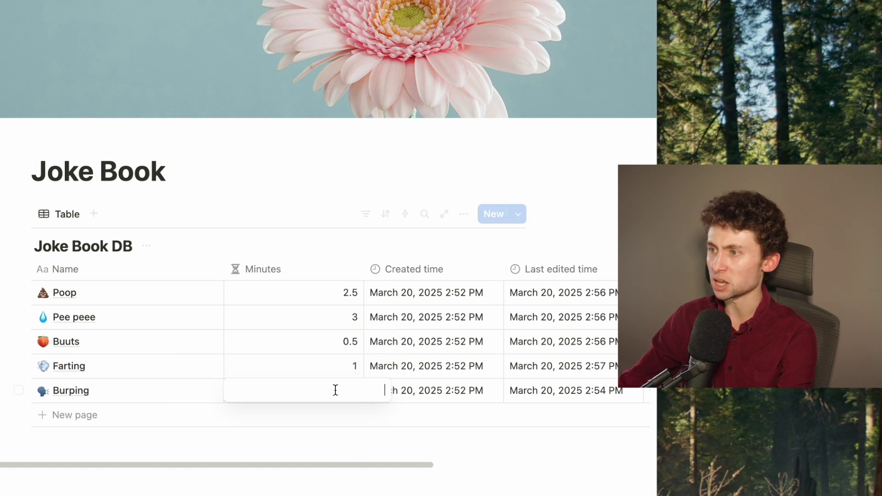
{"action": "key", "text": "Return"}
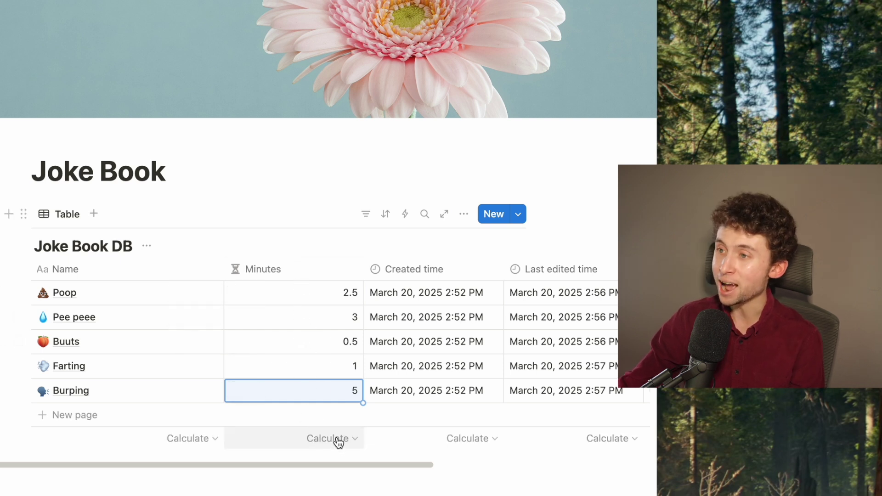
- Show the Sum calculation beneath the Minutes column
{"action": "left_click", "coordinate": [340, 439]}
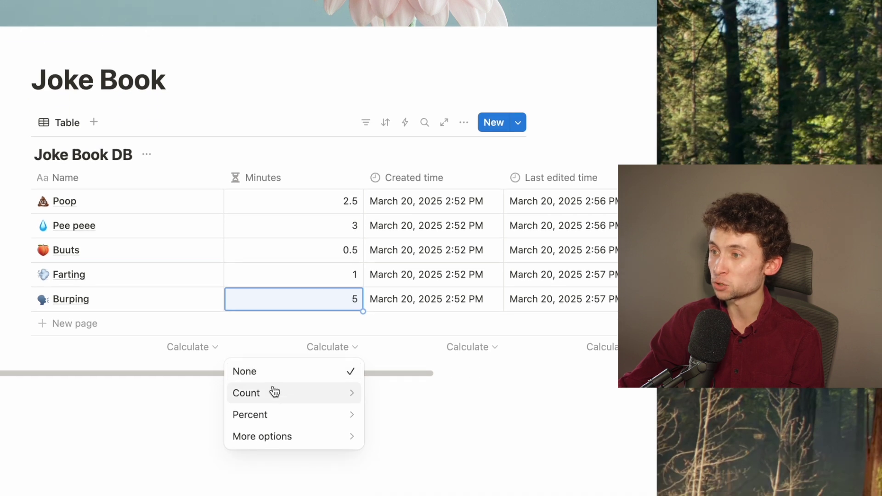
{"action": "mouse_move", "coordinate": [275, 392]}
{"action": "mouse_move", "coordinate": [276, 443]}
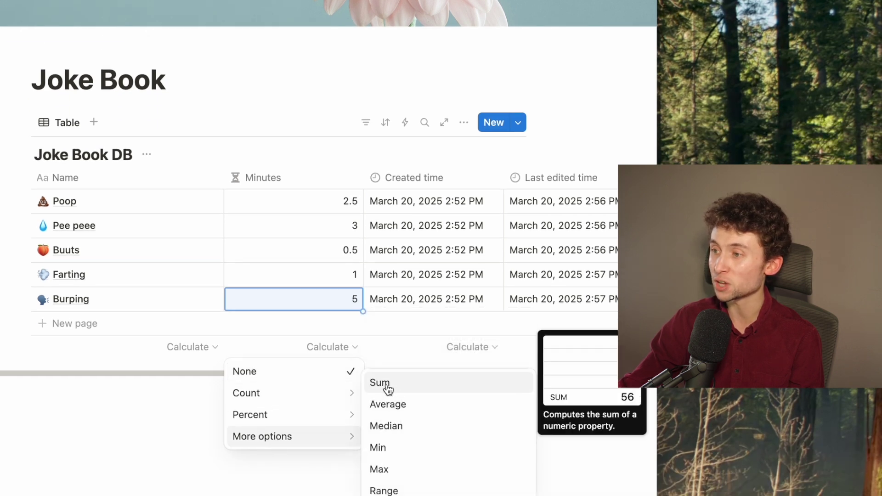
{"action": "left_click", "coordinate": [388, 390]}
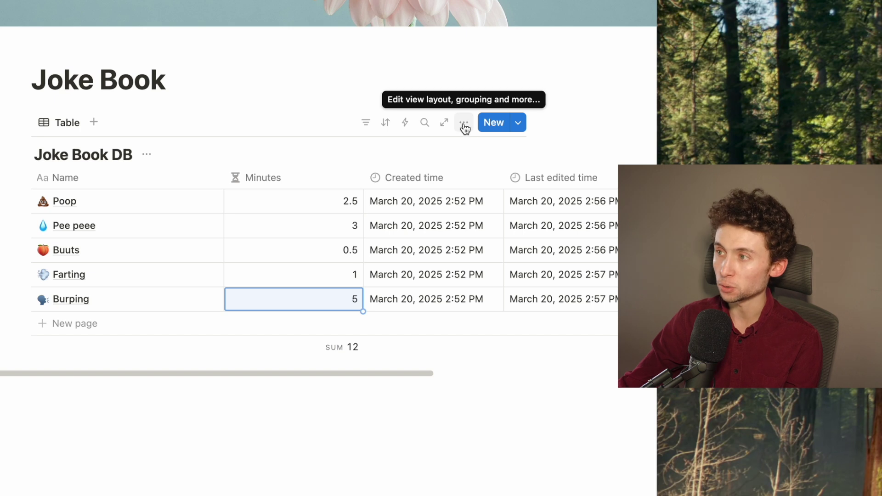
- Add a Multi-select property named "Tags" to the Joke Book DB table
{"action": "left_click", "coordinate": [464, 123]}
{"action": "left_click", "coordinate": [489, 234]}
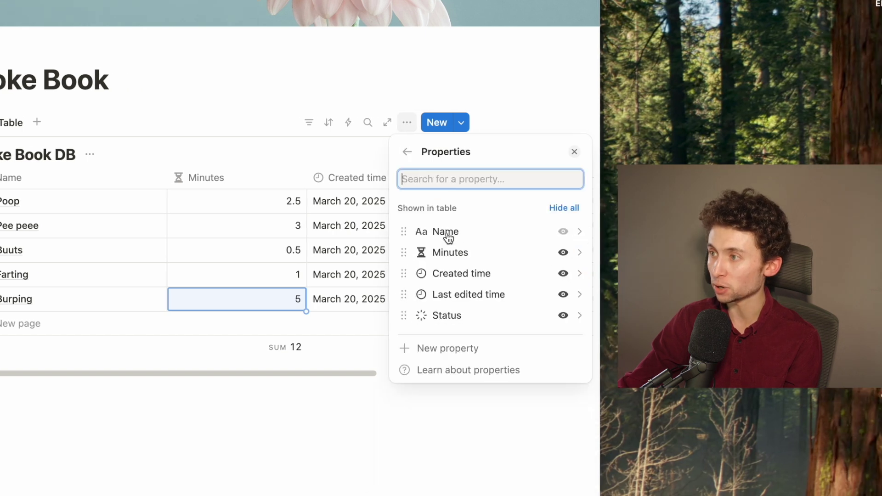
{"action": "left_click", "coordinate": [466, 351]}
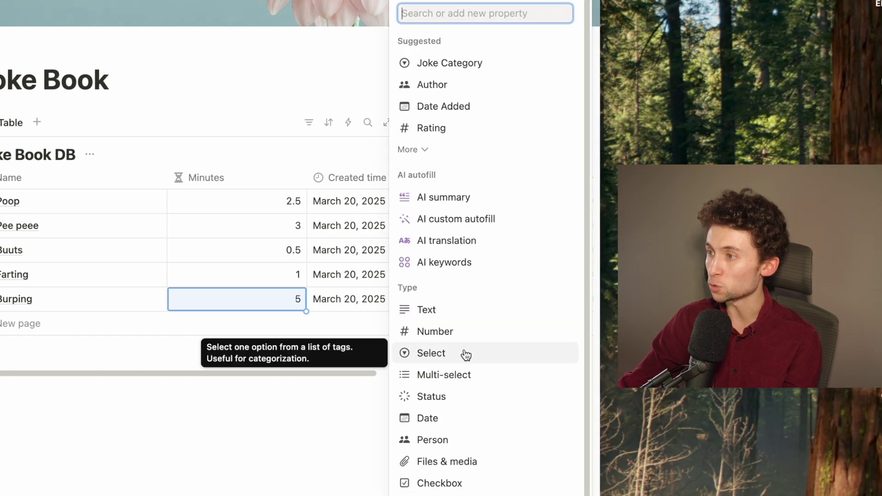
{"action": "left_click", "coordinate": [455, 376]}
{"action": "type", "text": "Tags"}
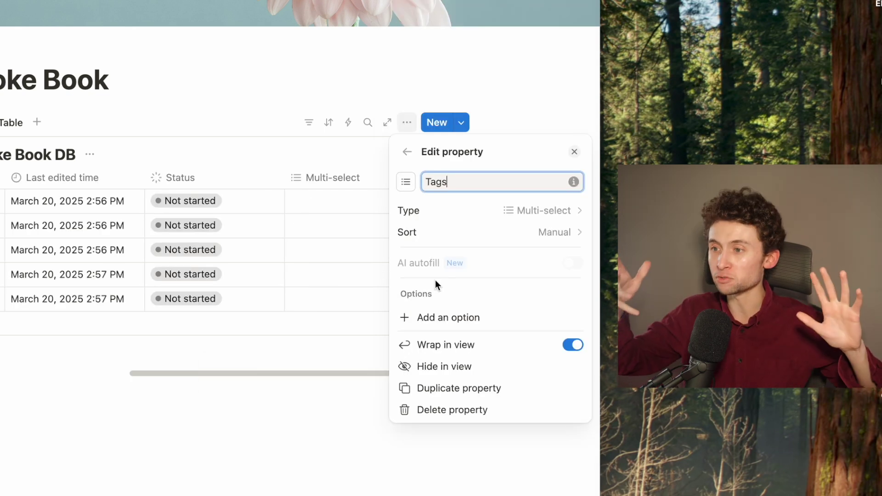
- Create the options "opener", "closer", "dark" and "clean" for the Tags property
{"action": "left_click", "coordinate": [453, 318]}
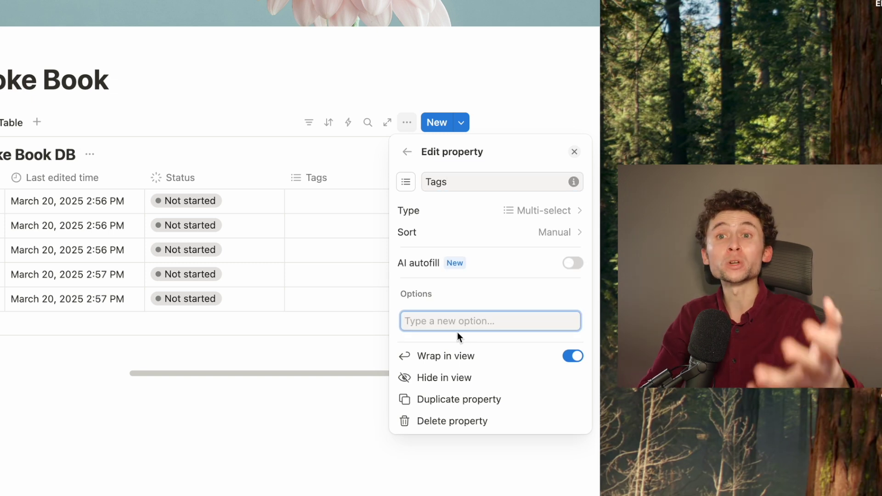
{"action": "type", "text": "open"}
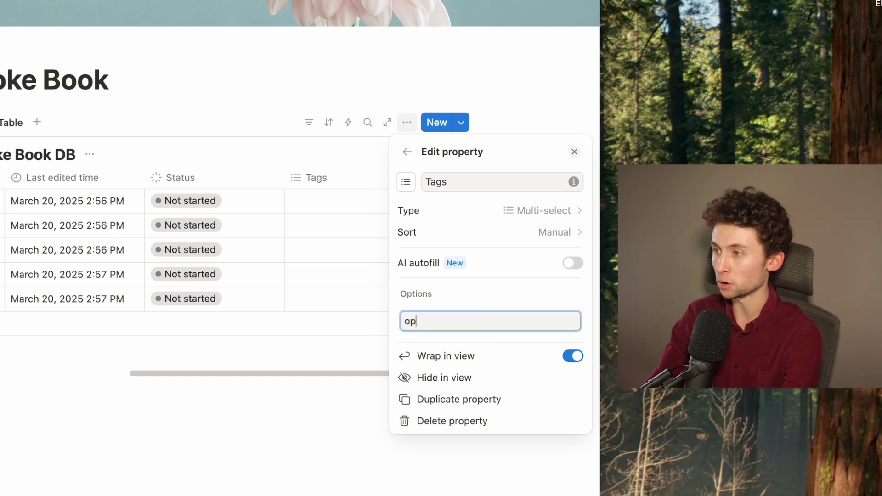
{"action": "key", "text": "Return"}
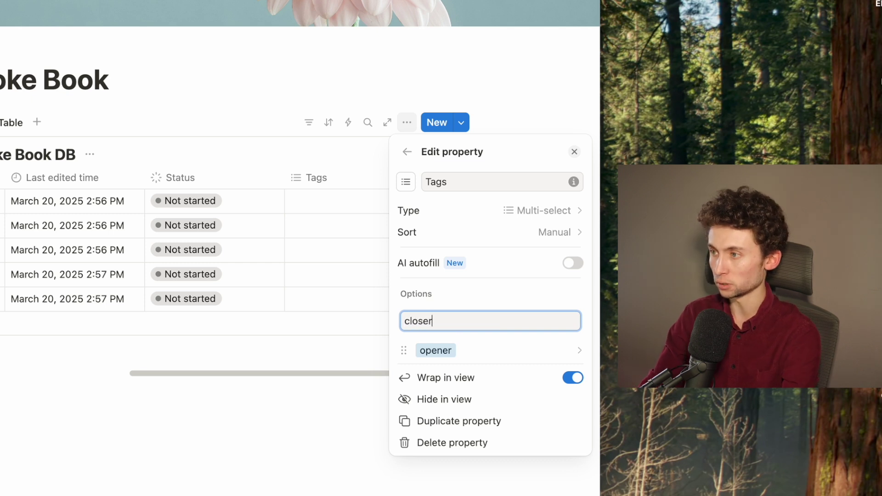
{"action": "key", "text": "Return"}
{"action": "type", "text": "da"}
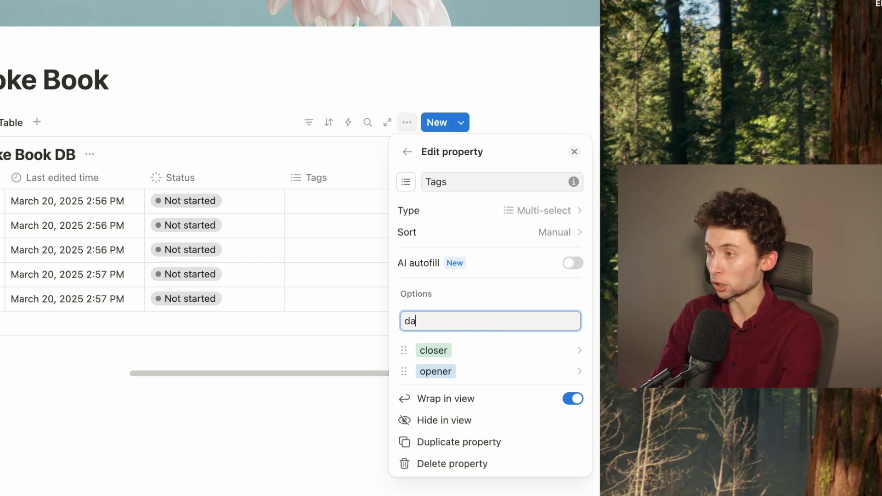
{"action": "type", "text": "rk"}
{"action": "key", "text": "Return"}
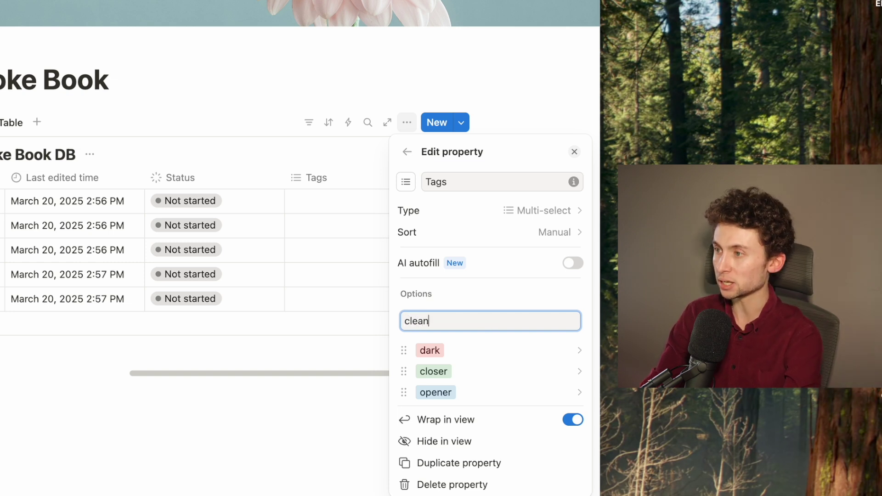
{"action": "key", "text": "Return"}
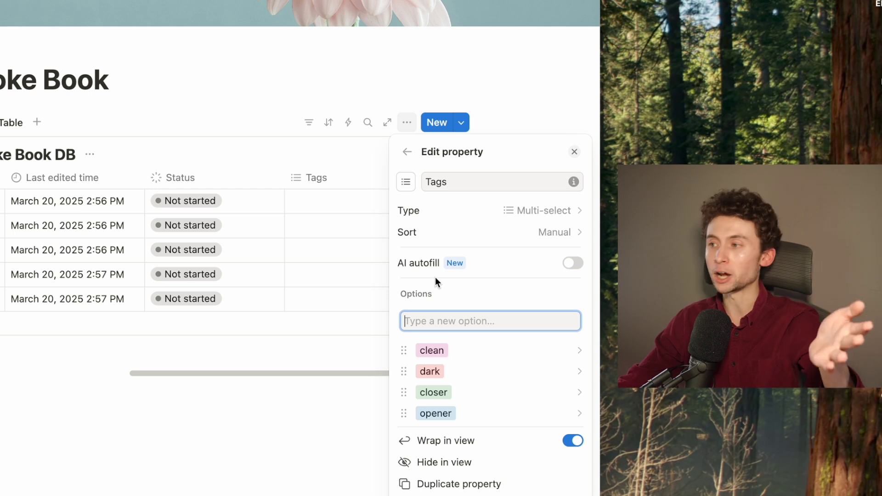
- Move the Tags column directly after Minutes and narrow both columns to about half their width
{"action": "left_click_drag", "start_coordinate": [334, 180], "coordinate": [1, 191]}
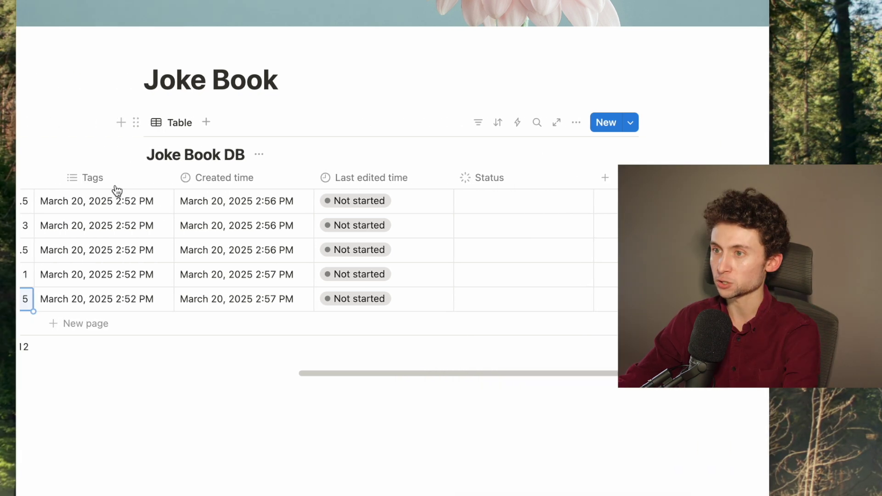
{"action": "scroll", "coordinate": [141, 223], "scroll_direction": "left", "scroll_amount": 10}
{"action": "left_click_drag", "start_coordinate": [456, 177], "coordinate": [385, 175]}
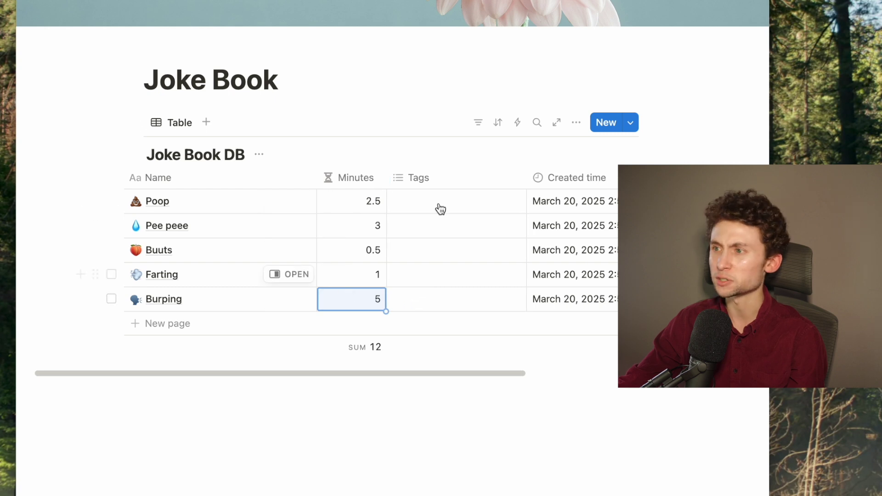
{"action": "left_click_drag", "start_coordinate": [526, 178], "coordinate": [455, 175]}
- Tag the Poop and Pee peee entries as "clean"
{"action": "left_click", "coordinate": [429, 203]}
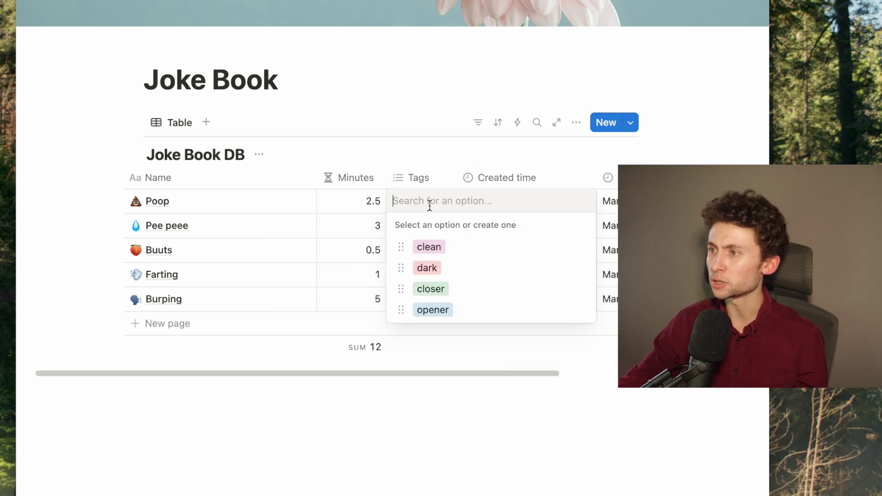
{"action": "left_click", "coordinate": [425, 248]}
{"action": "left_click", "coordinate": [437, 400]}
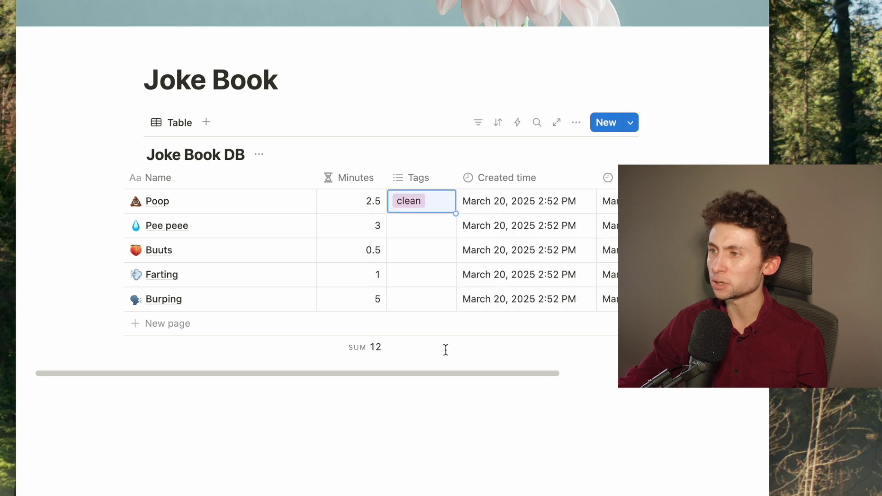
{"action": "left_click", "coordinate": [405, 226]}
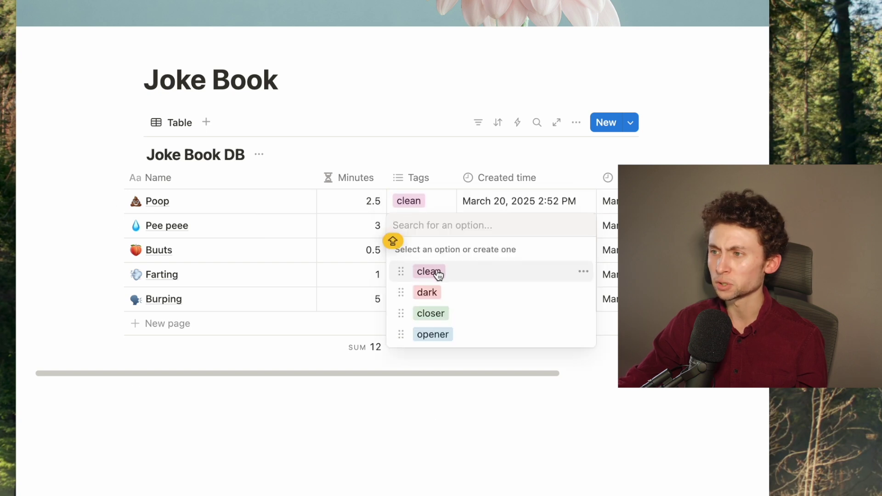
{"action": "left_click", "coordinate": [429, 272]}
{"action": "left_click", "coordinate": [409, 451]}
- Tag the Farting entry as "dark" and the Burping entry as "opener"
{"action": "left_click", "coordinate": [415, 275]}
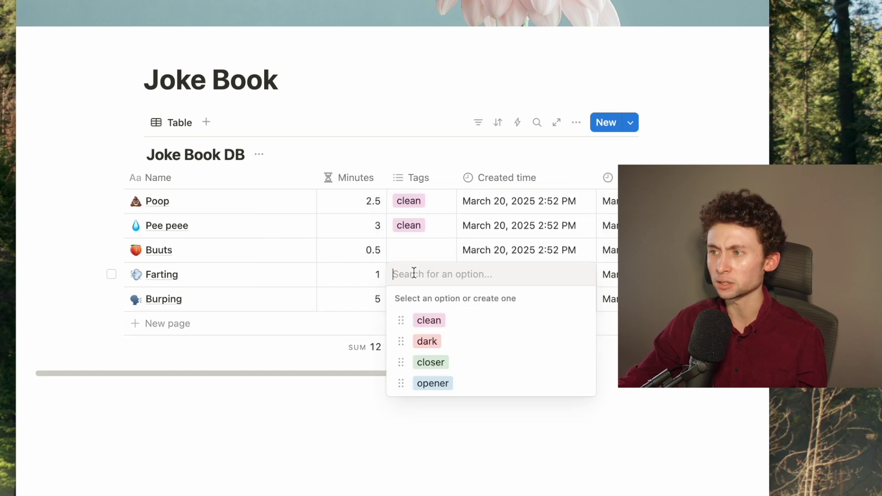
{"action": "left_click", "coordinate": [429, 346]}
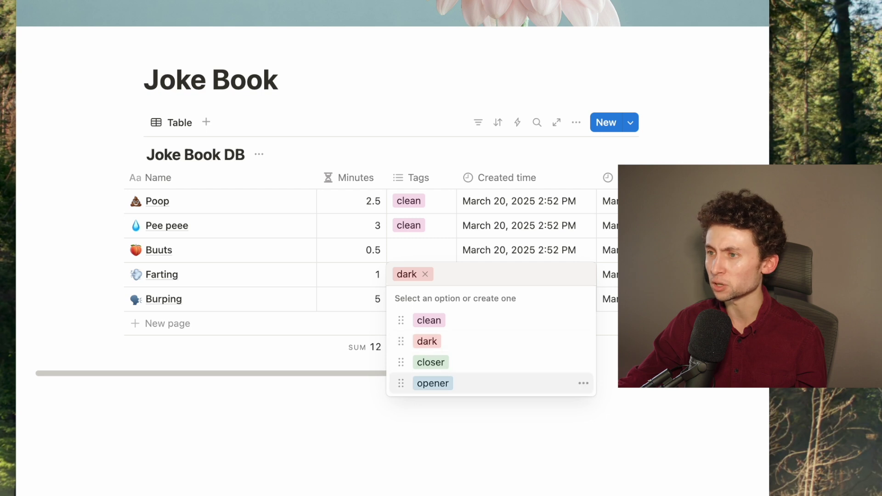
{"action": "key", "text": "Escape"}
{"action": "left_click", "coordinate": [429, 298]}
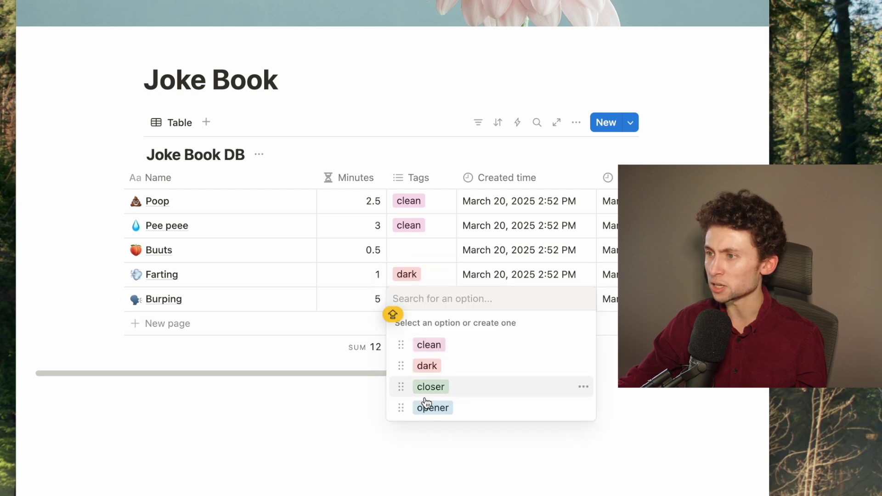
{"action": "left_click", "coordinate": [430, 414]}
{"action": "key", "text": "Escape"}
{"action": "left_click", "coordinate": [416, 250]}
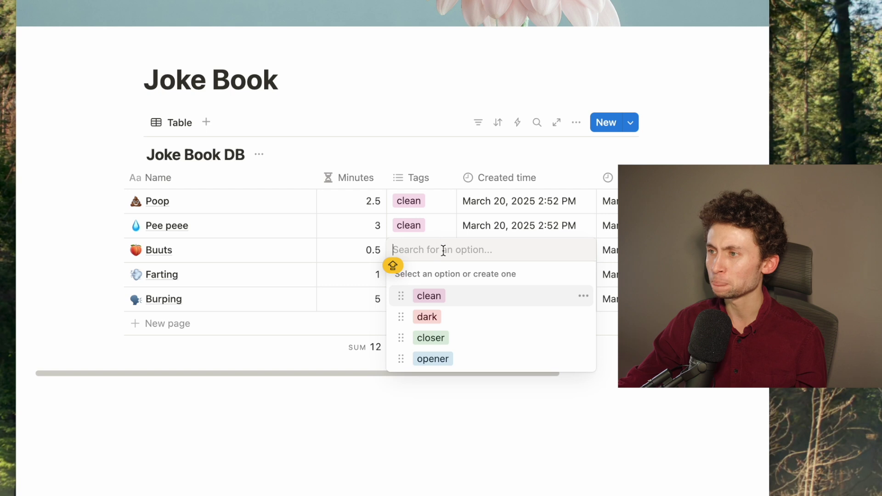
{"action": "type", "text": "RACIAL"}
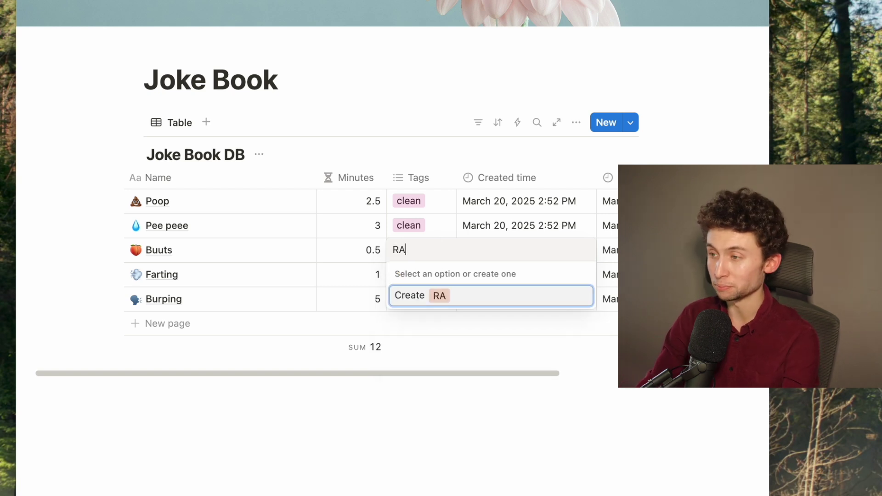
{"action": "key", "text": "Return"}
{"action": "key", "text": "Escape"}
{"action": "left_click", "coordinate": [434, 251]}
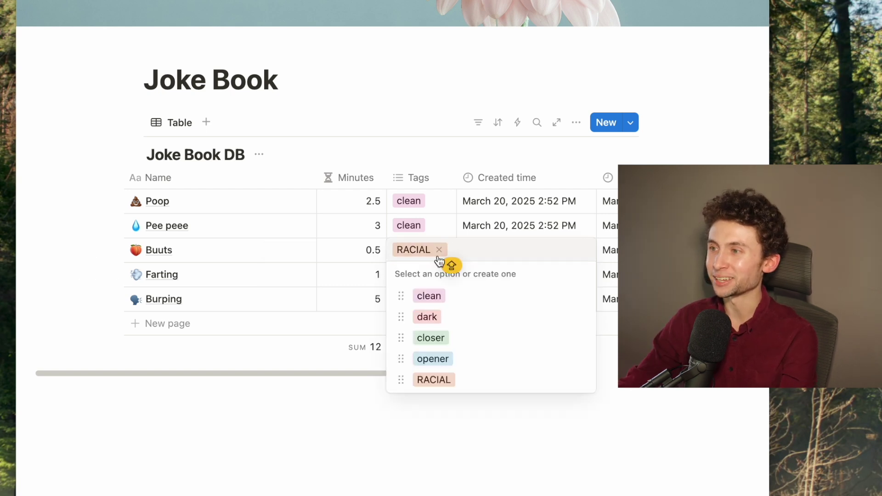
{"action": "left_click", "coordinate": [438, 252]}
- Create a new tag option "POLITICAL" and assign it to the Buuts entry
{"action": "type", "text": "POLITIC"}
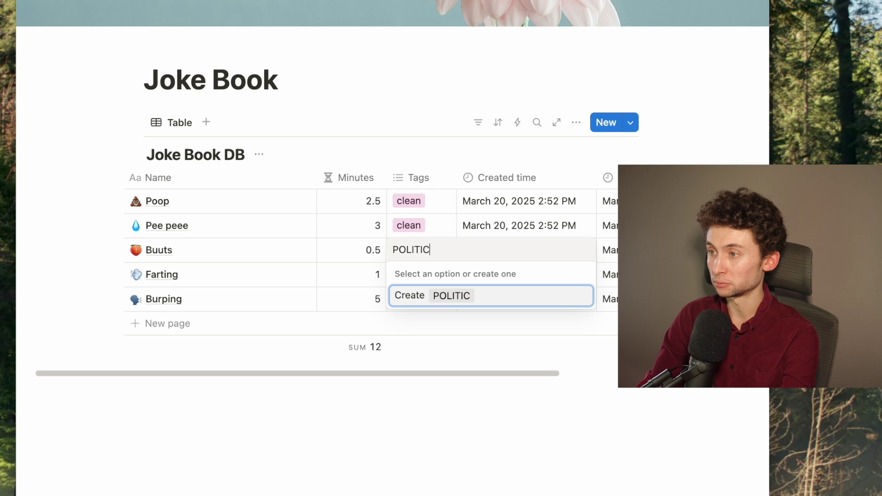
{"action": "type", "text": "AL"}
{"action": "key", "text": "Return"}
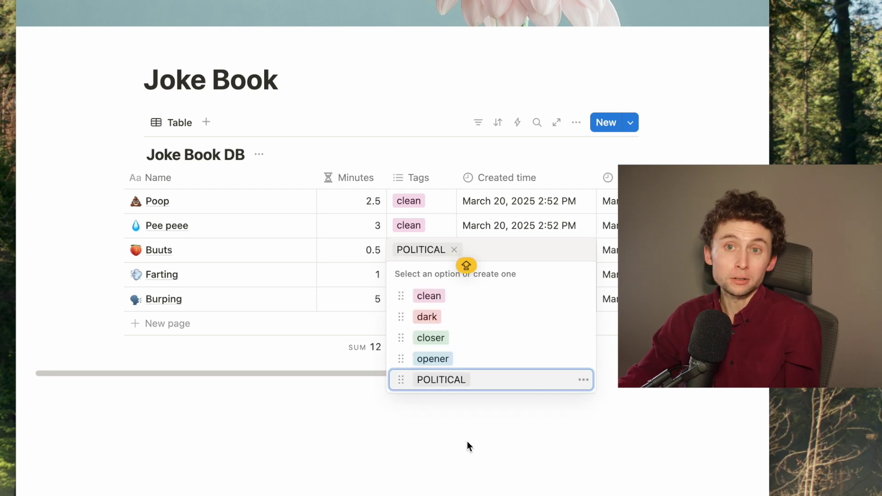
{"action": "key", "text": "Escape"}
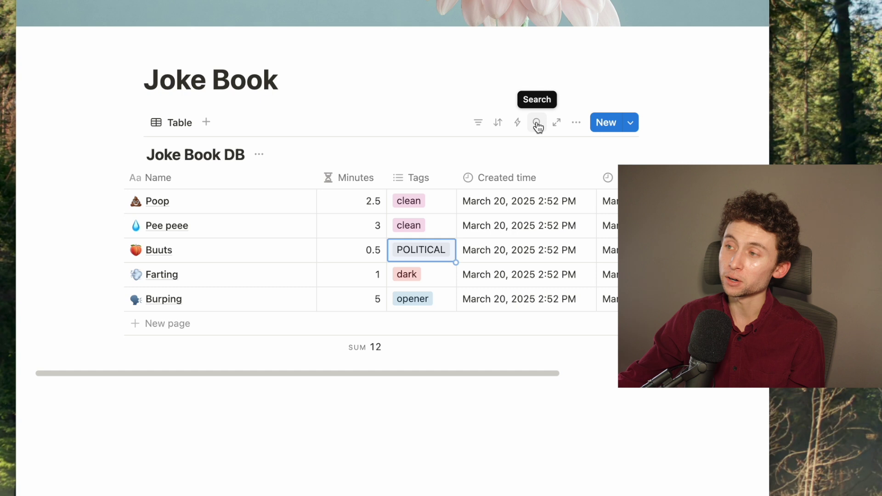
- Search the Joke Book DB table for "CLEAN", then clear the search to show all entries again
{"action": "left_click", "coordinate": [537, 128]}
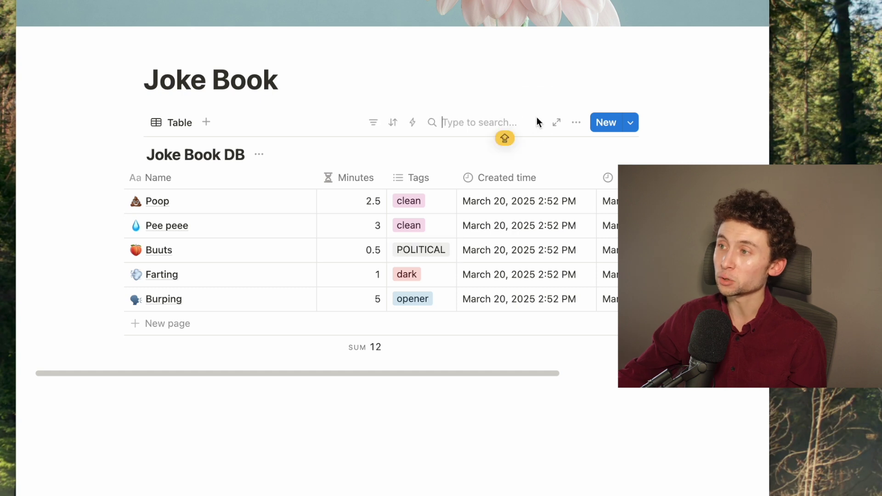
{"action": "type", "text": "CLEAN"}
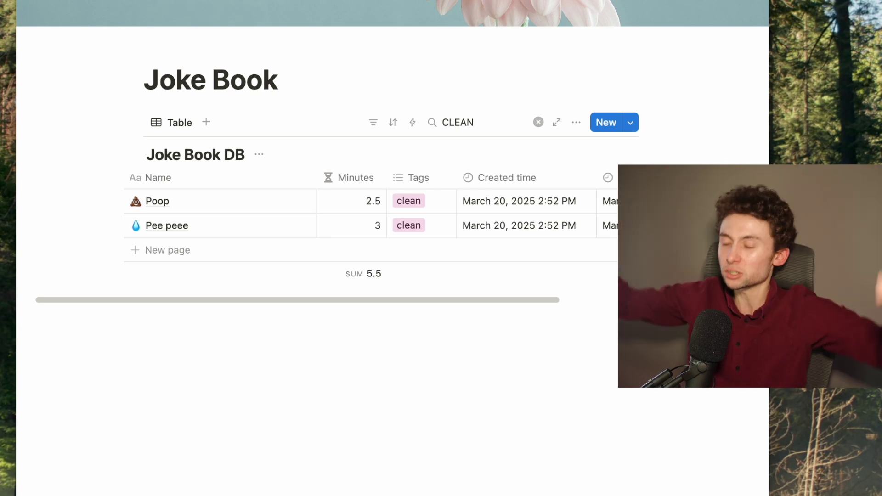
{"action": "key", "text": "Escape"}
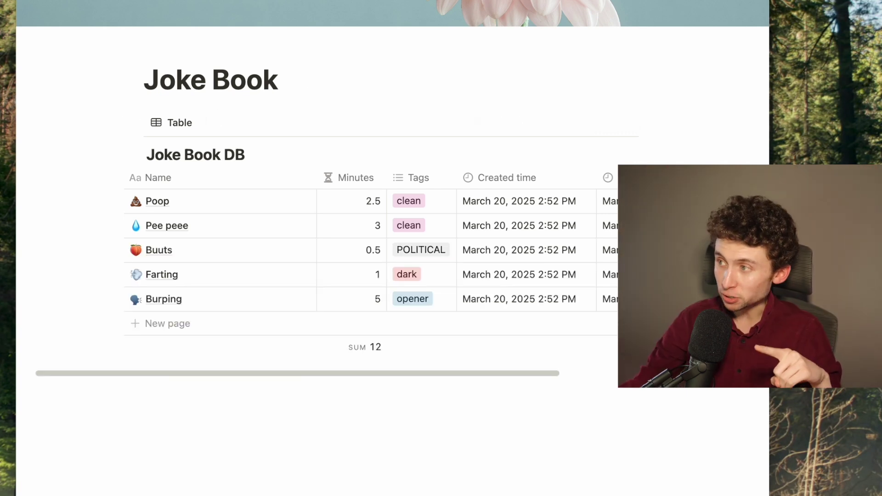
- Move the Status column directly after Name and rename the property "Goodness"
{"action": "scroll", "coordinate": [616, 178], "scroll_direction": "right", "scroll_amount": 3}
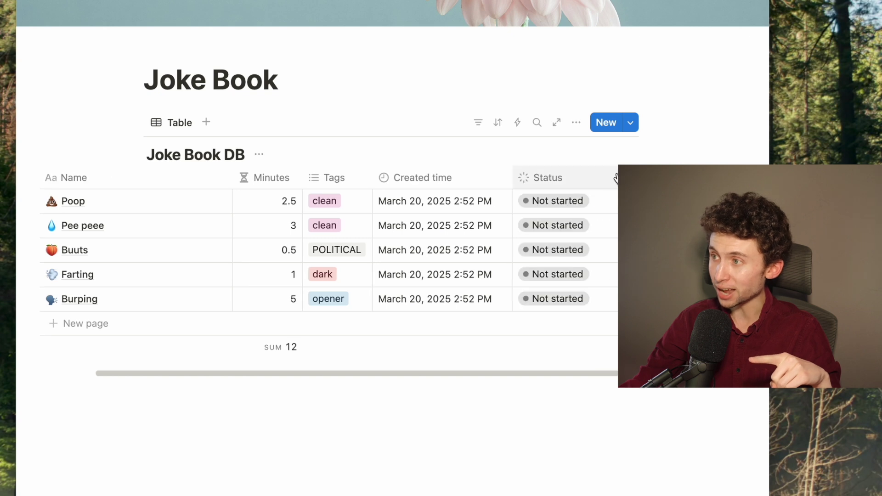
{"action": "left_click_drag", "start_coordinate": [616, 178], "coordinate": [269, 181]}
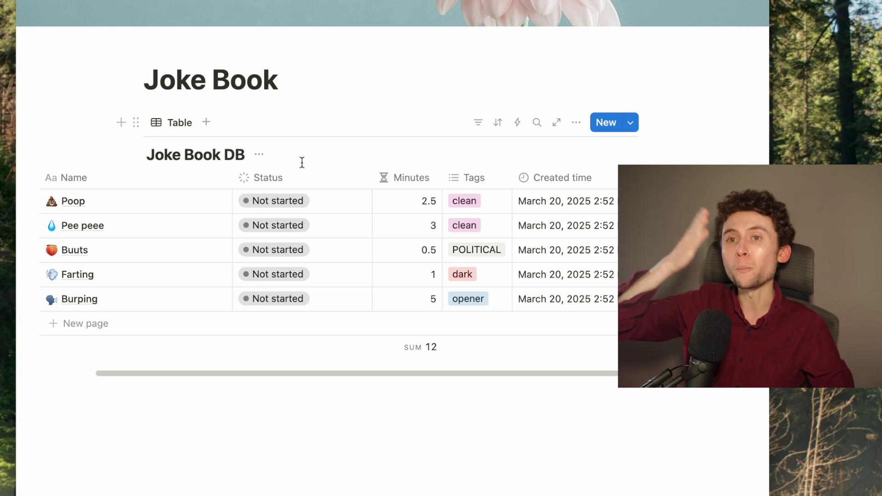
{"action": "left_click", "coordinate": [284, 180]}
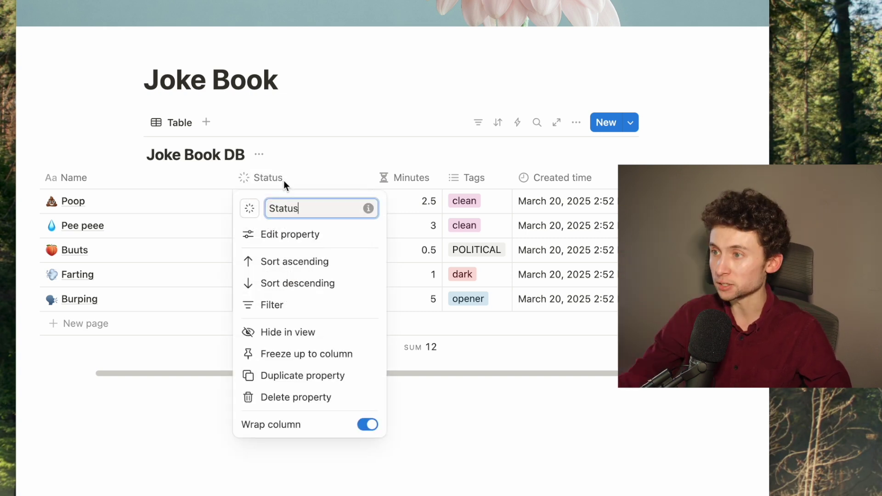
{"action": "type", "text": "G"}
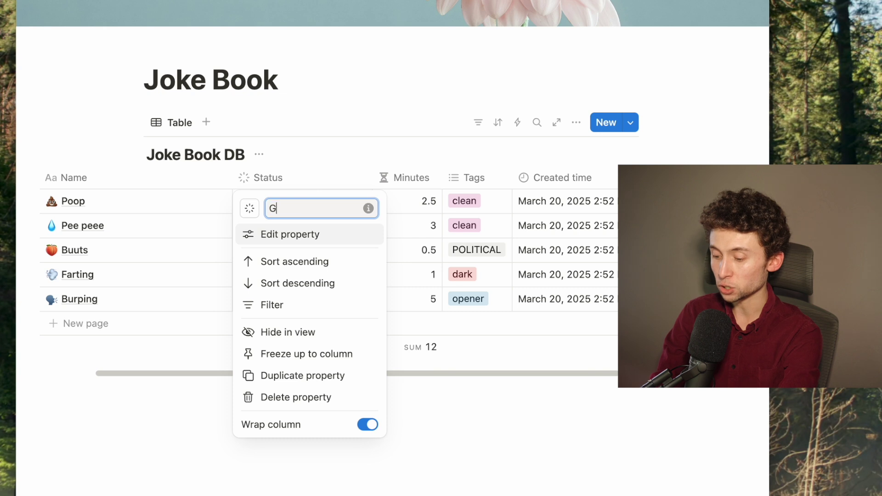
{"action": "type", "text": "oodness"}
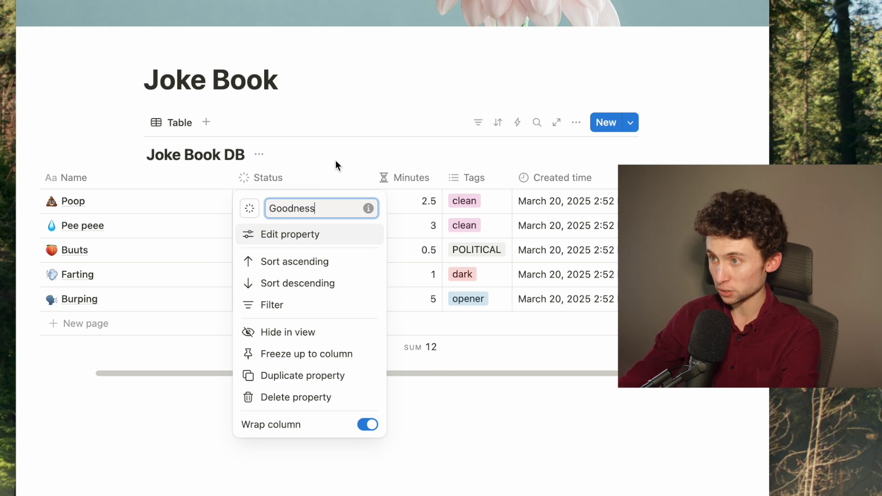
- Give the Goodness property a thumbs-up icon
{"action": "left_click", "coordinate": [251, 208]}
{"action": "type", "text": "thumb"}
{"action": "left_click", "coordinate": [150, 302]}
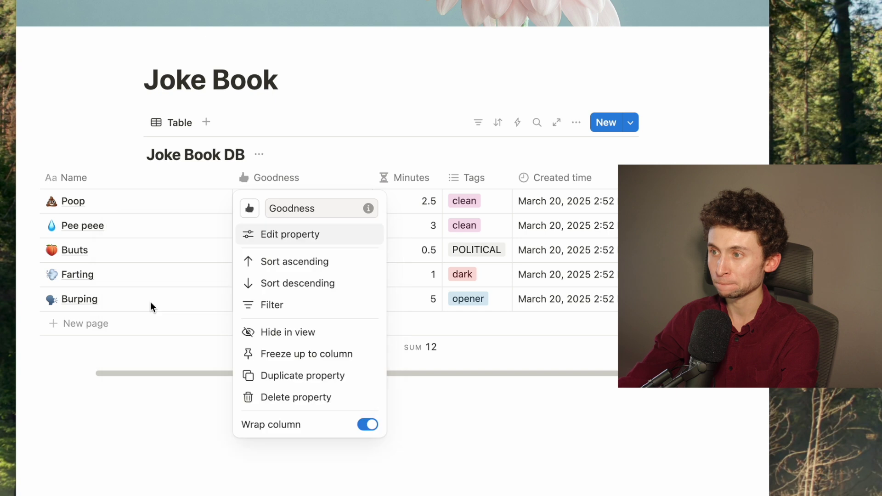
- Rename the "Not started" option of the Goodness property to "Needs Work"
{"action": "left_click", "coordinate": [290, 235]}
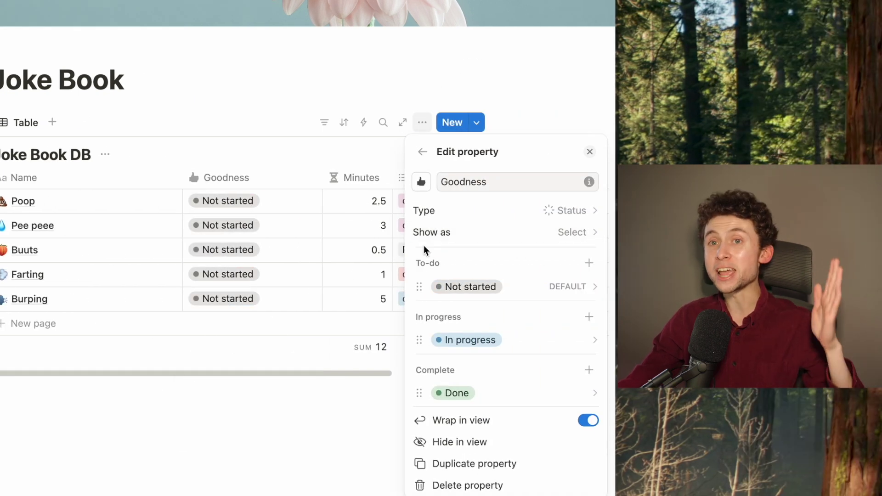
{"action": "left_click", "coordinate": [479, 289]}
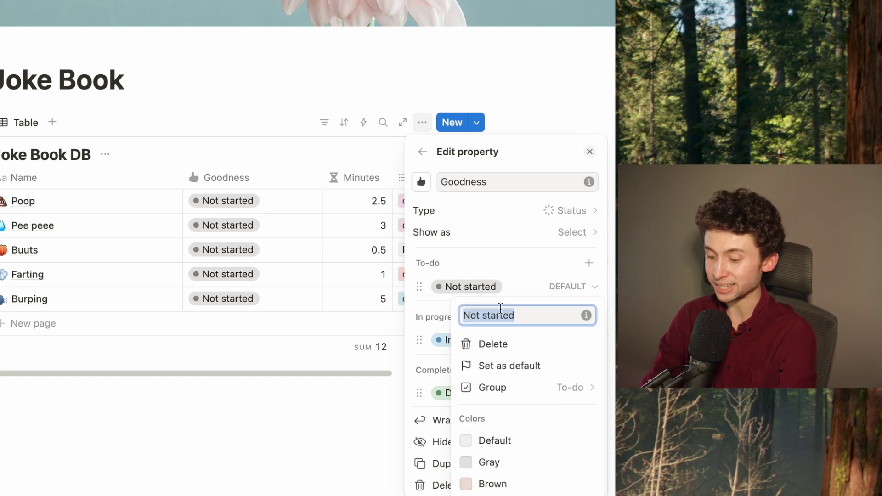
{"action": "type", "text": "Needs Work"}
{"action": "key", "text": "Return"}
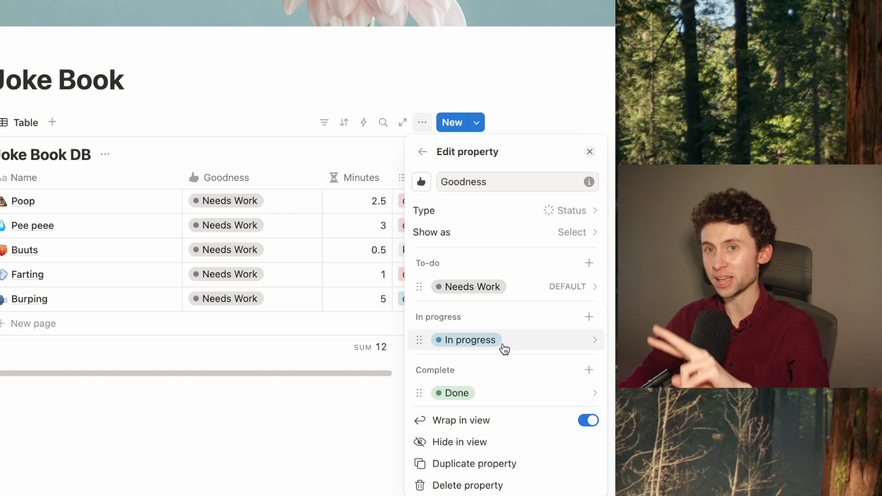
- Add a "Green light" option to the In progress group of Goodness and colour it green
{"action": "left_click", "coordinate": [588, 317]}
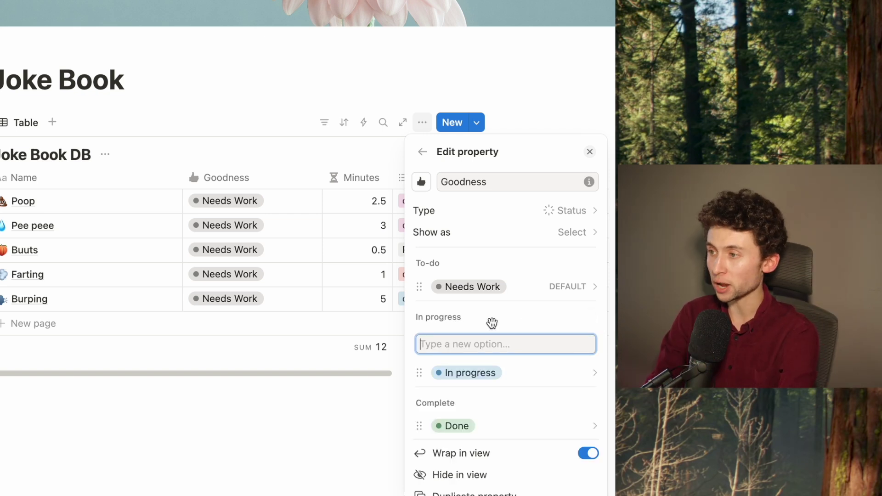
{"action": "type", "text": "Green light"}
{"action": "key", "text": "Return"}
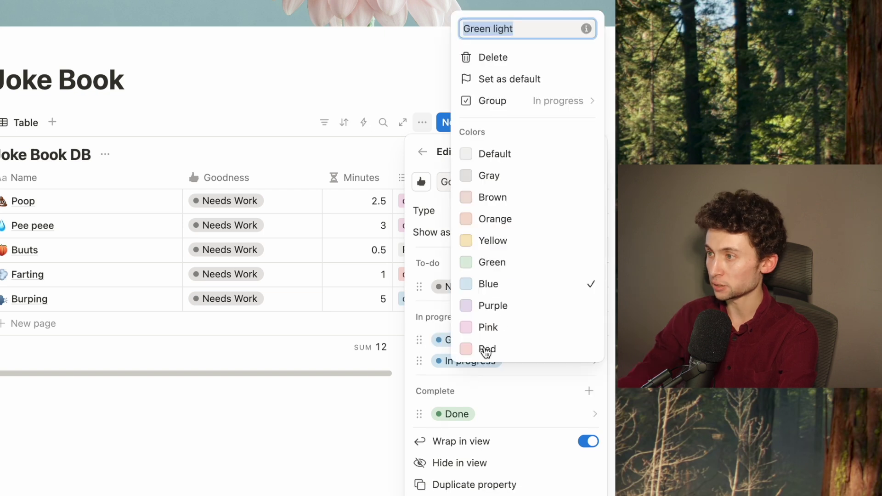
{"action": "left_click", "coordinate": [510, 265]}
{"action": "left_click", "coordinate": [417, 319]}
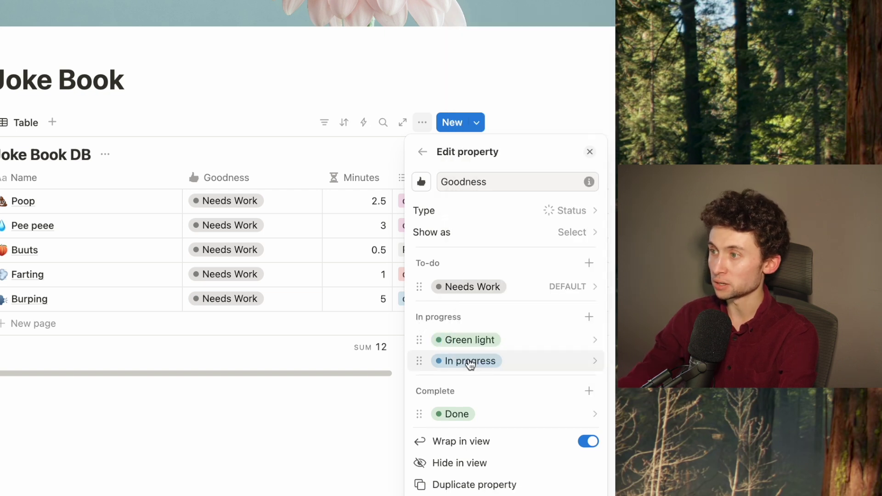
- Rename the "In progress" option to "Approaching Awesome" and colour it orange
{"action": "left_click", "coordinate": [468, 359]}
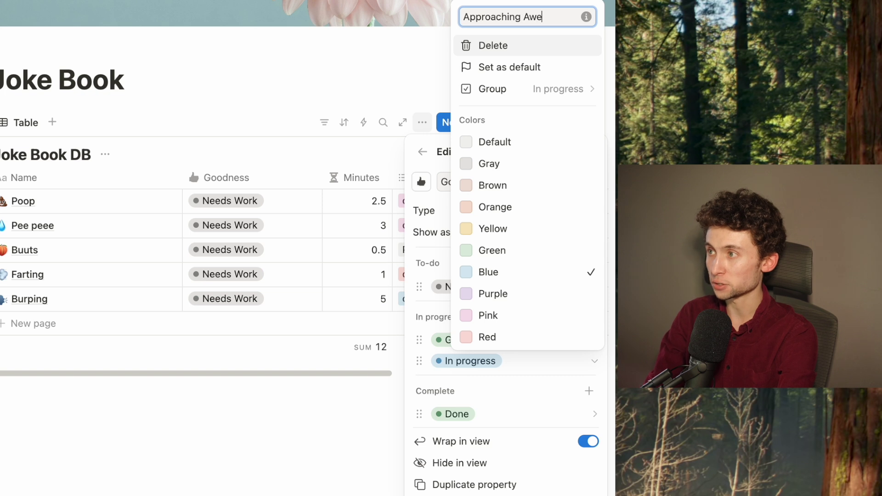
{"action": "key", "text": "BackSpace"}
{"action": "key", "text": "BackSpace"}
{"action": "key", "text": "BackSpace"}
{"action": "type", "text": "some"}
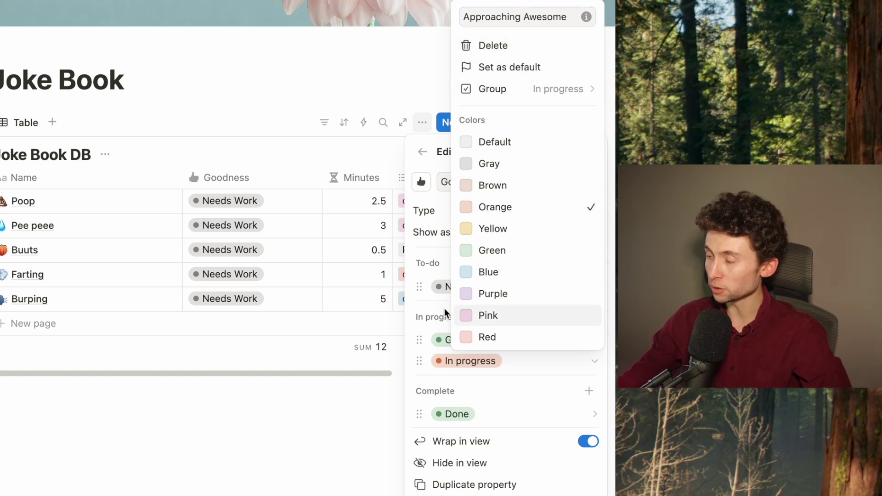
{"action": "left_click", "coordinate": [448, 388]}
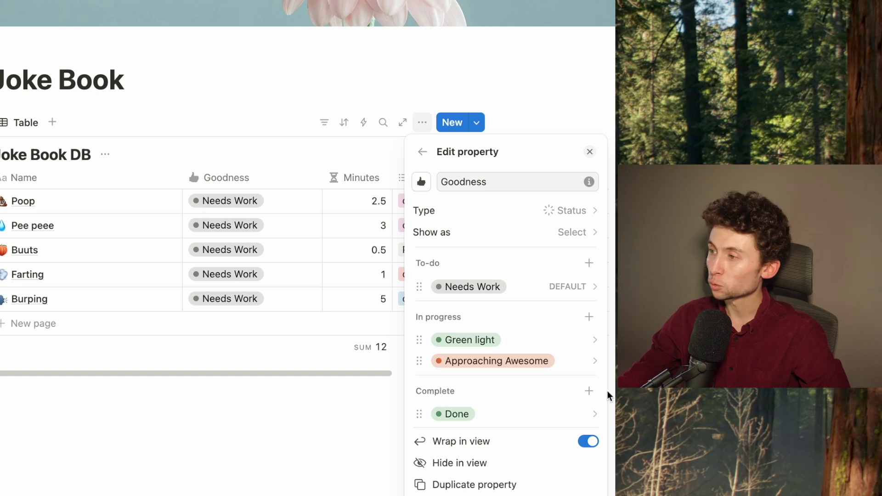
- Add a "Blue Ribbon" option to the Complete group of Goodness and colour it blue
{"action": "left_click", "coordinate": [589, 392]}
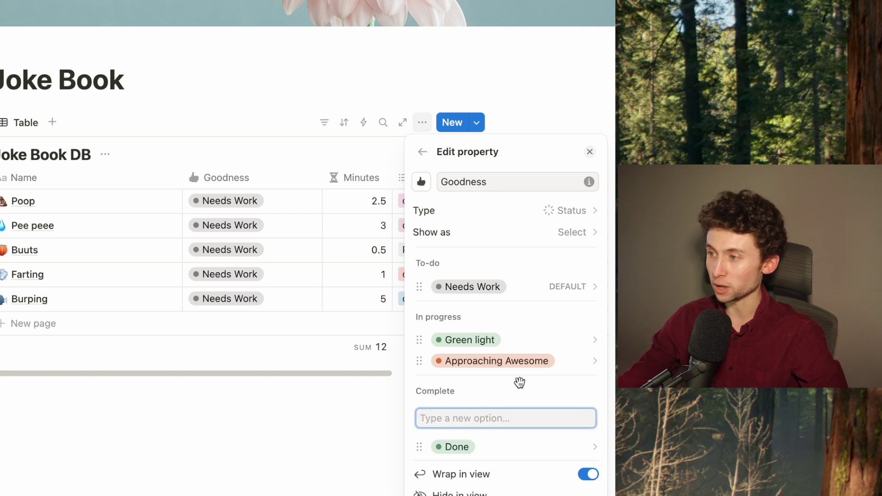
{"action": "type", "text": "Blue"}
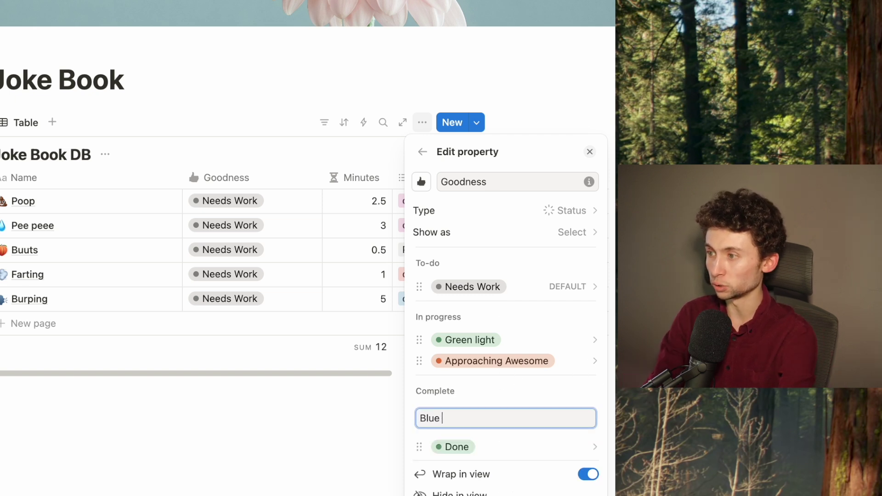
{"action": "type", "text": " Ribbon"}
{"action": "key", "text": "Return"}
{"action": "left_click", "coordinate": [488, 359]}
{"action": "left_click", "coordinate": [462, 429]}
- Rename the "Done" option to "Gold Star", colour it yellow and close the property settings
{"action": "left_click", "coordinate": [469, 432]}
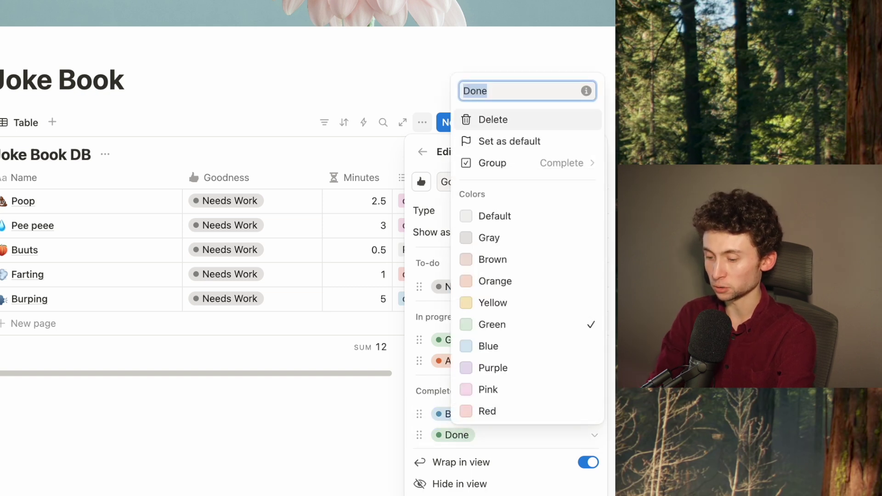
{"action": "type", "text": "Gold Star"}
{"action": "left_click", "coordinate": [522, 309]}
{"action": "left_click", "coordinate": [439, 390]}
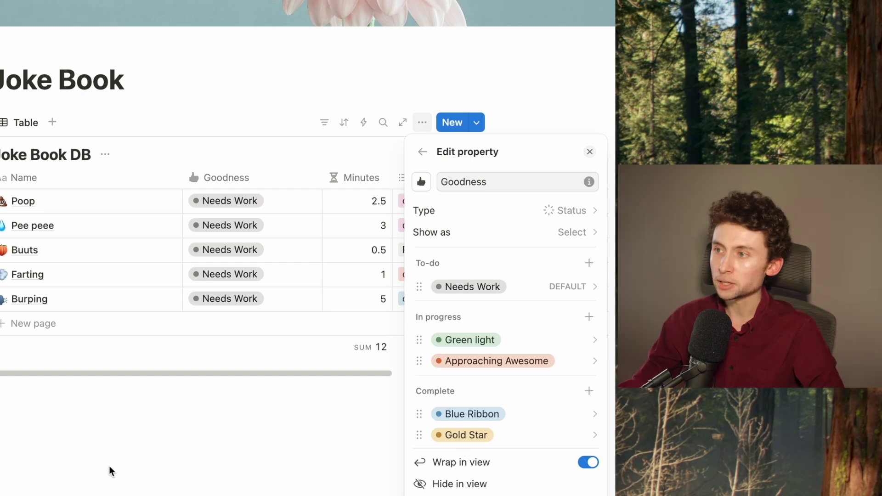
{"action": "left_click", "coordinate": [170, 445]}
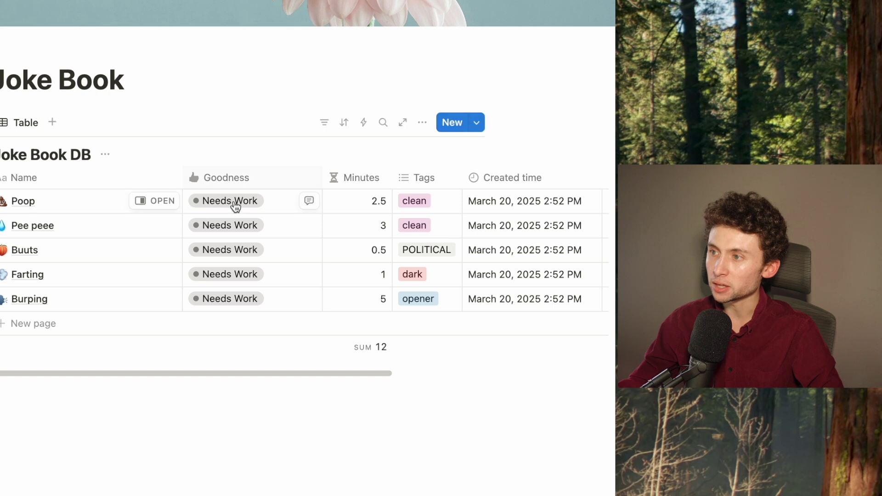
- Set the Goodness of Poop to "Gold Star" and of Pee peee to "Blue Ribbon"
{"action": "left_click", "coordinate": [210, 207]}
{"action": "left_click", "coordinate": [237, 396]}
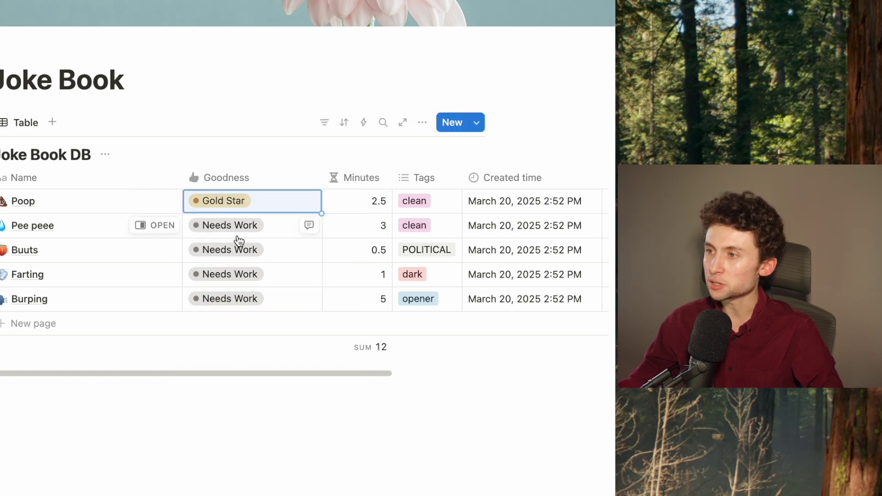
{"action": "left_click", "coordinate": [238, 224]}
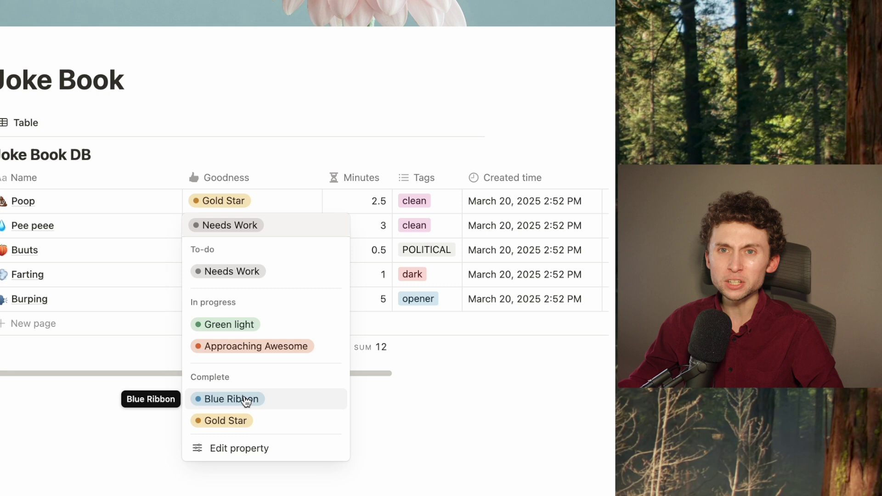
{"action": "left_click", "coordinate": [247, 401]}
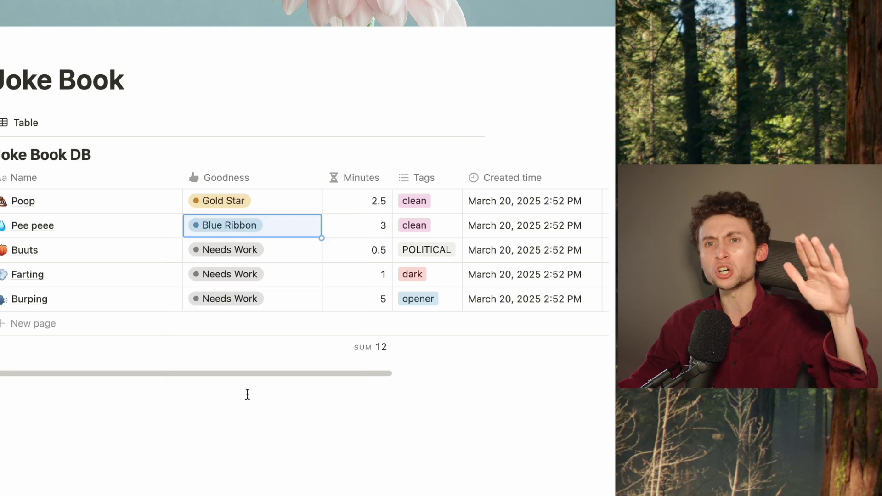
- Set the Goodness of Farting to "Green light" and of Burping to "Approaching Awesome"
{"action": "left_click", "coordinate": [243, 249]}
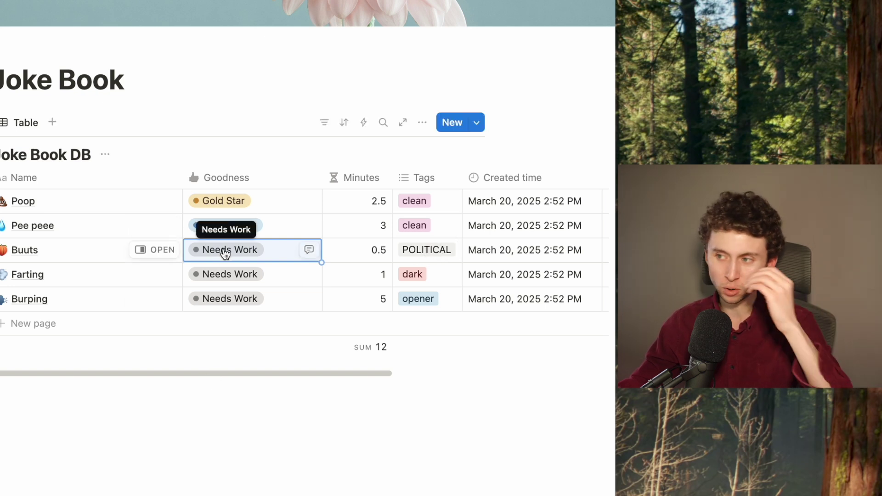
{"action": "left_click", "coordinate": [227, 275]}
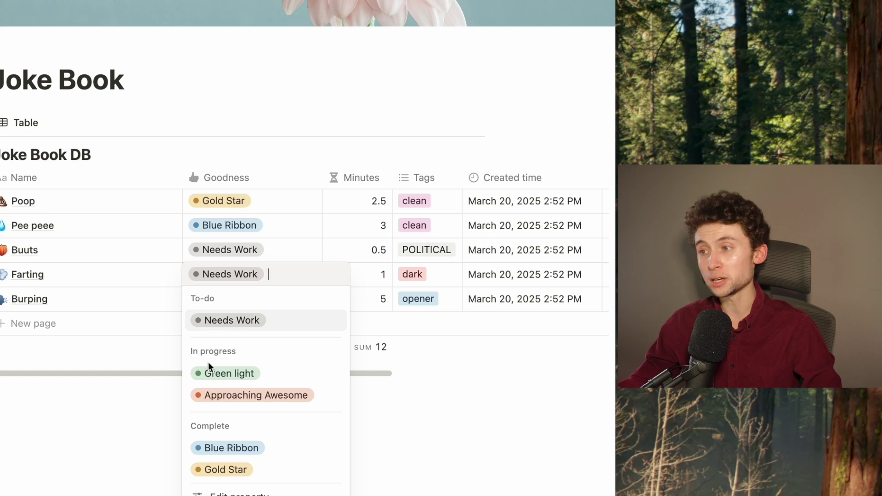
{"action": "left_click", "coordinate": [212, 374]}
{"action": "left_click", "coordinate": [219, 299]}
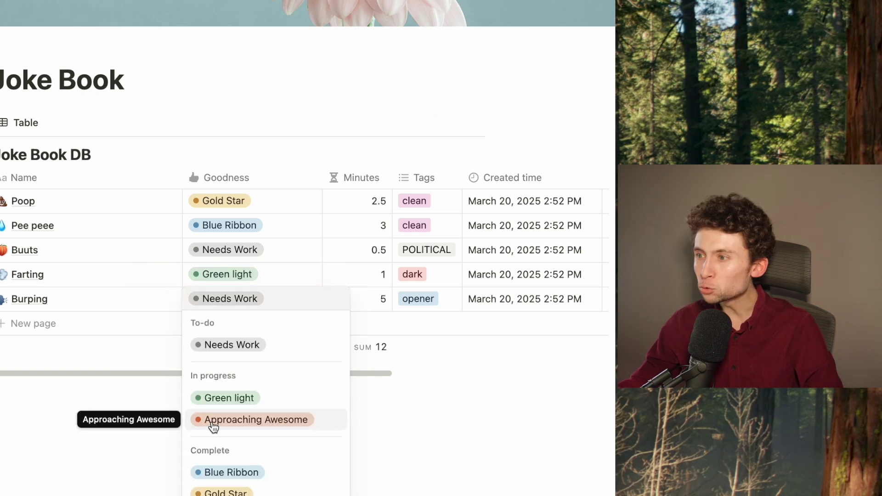
{"action": "left_click", "coordinate": [213, 420]}
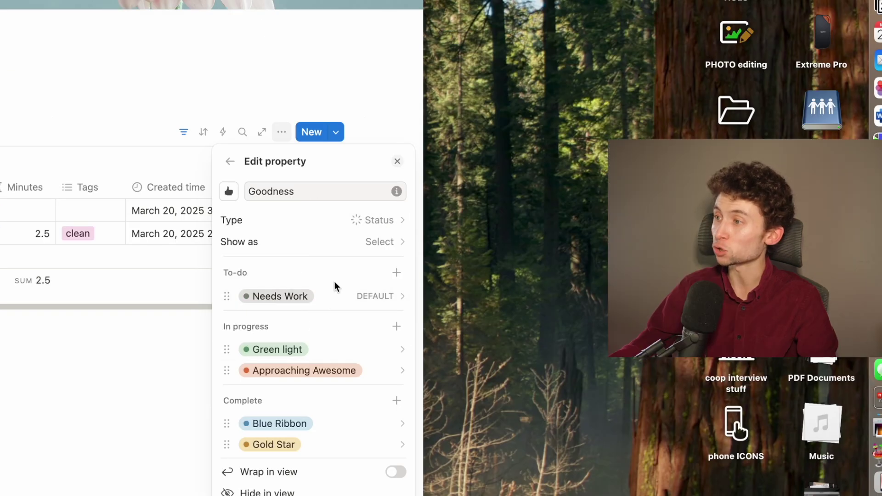
- Make "Green light" the default status of the Goodness property and accept the change
{"action": "left_click", "coordinate": [321, 351]}
{"action": "left_click", "coordinate": [319, 57]}
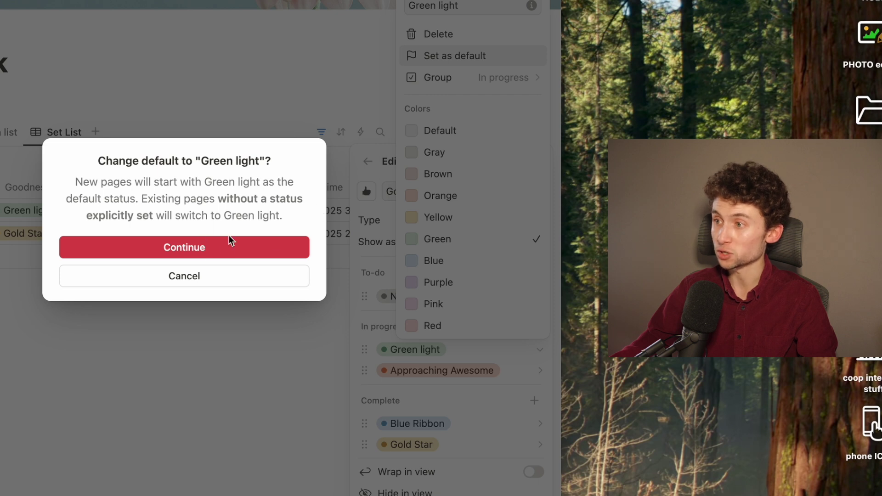
{"action": "left_click", "coordinate": [219, 247]}
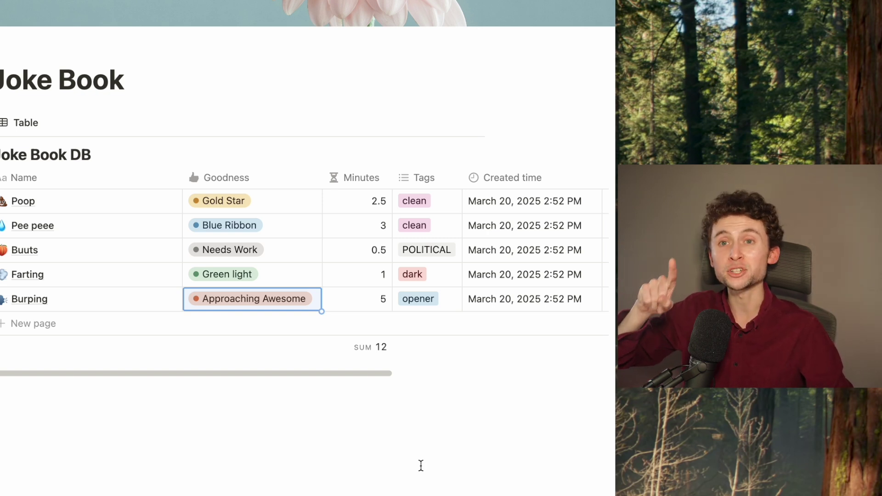
- Add a checkbox property named "Set List" and make it the narrow first column of the table
{"action": "left_click", "coordinate": [422, 122]}
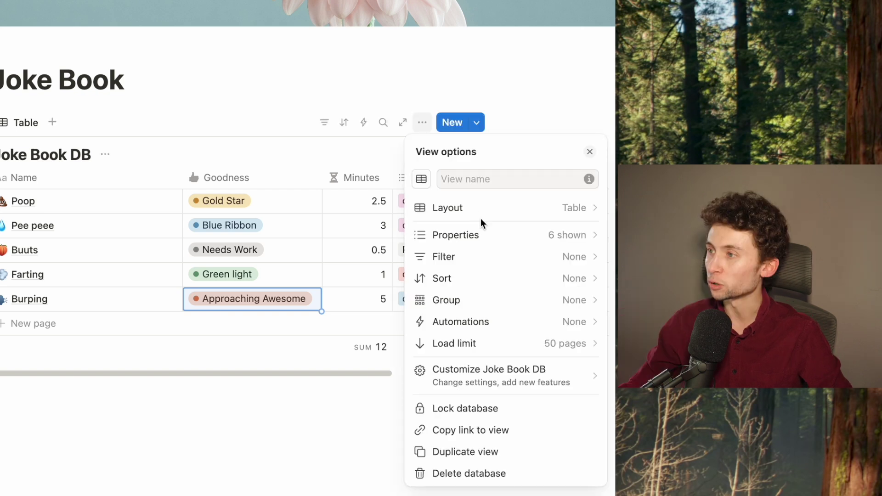
{"action": "left_click", "coordinate": [466, 239]}
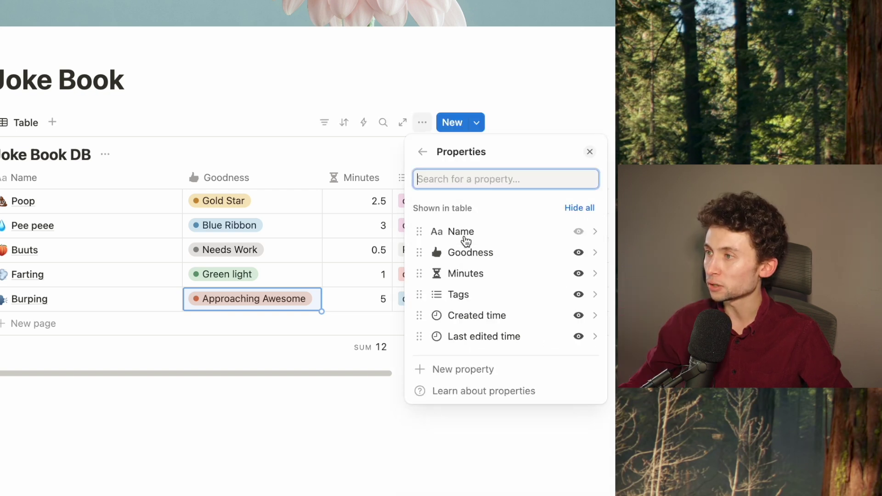
{"action": "left_click", "coordinate": [453, 369]}
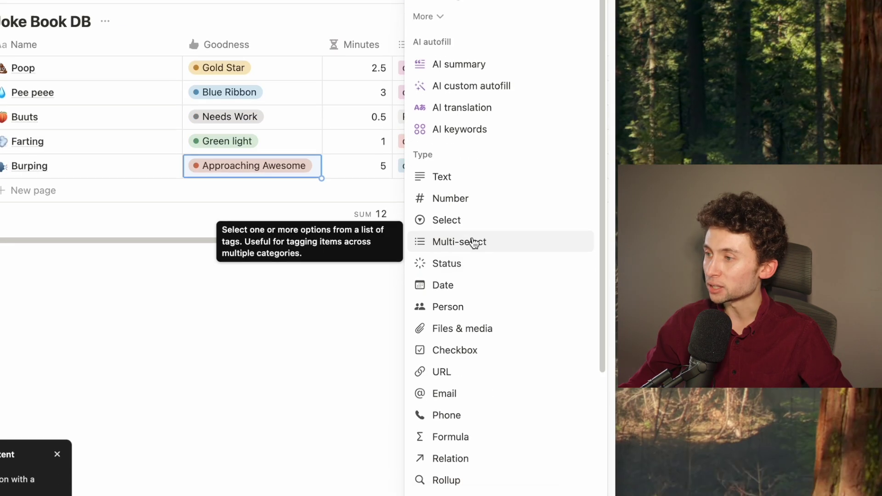
{"action": "left_click", "coordinate": [466, 351]}
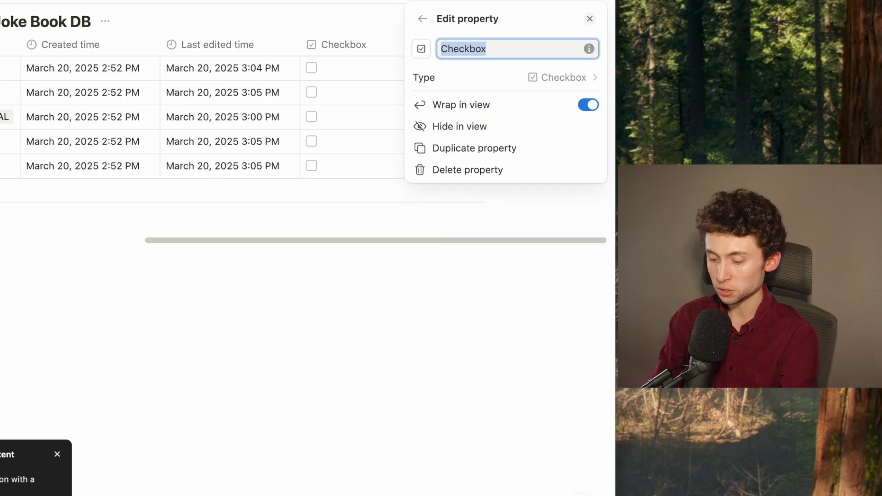
{"action": "key", "text": "Return"}
{"action": "left_click_drag", "start_coordinate": [346, 43], "coordinate": [124, 48]}
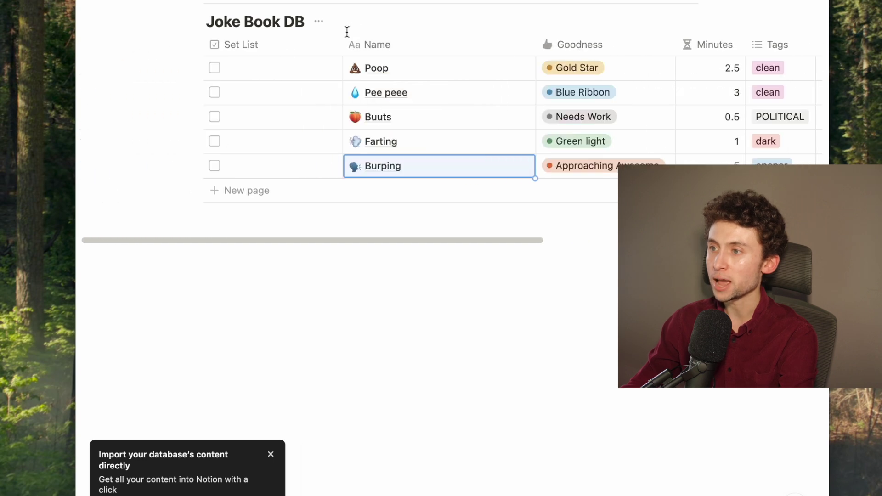
{"action": "left_click_drag", "start_coordinate": [342, 38], "coordinate": [220, 39]}
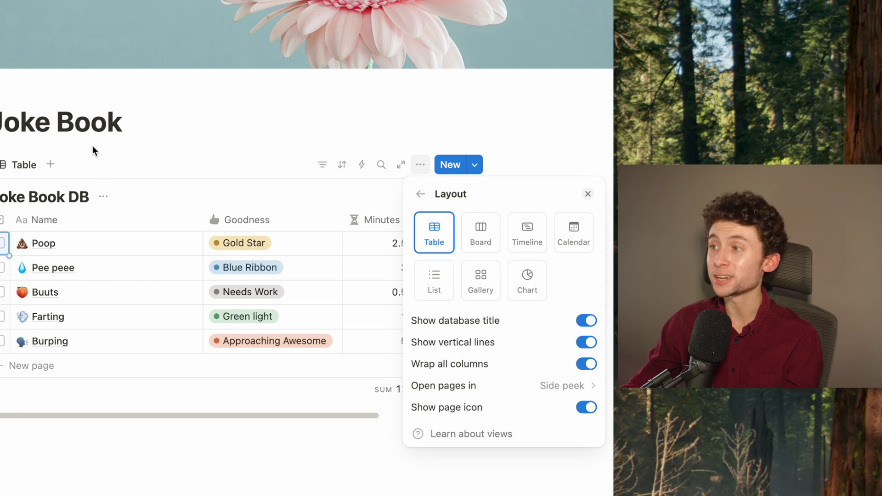
- Add a Board view to the Joke Book DB database and look across its Goodness columns
{"action": "left_click", "coordinate": [24, 167]}
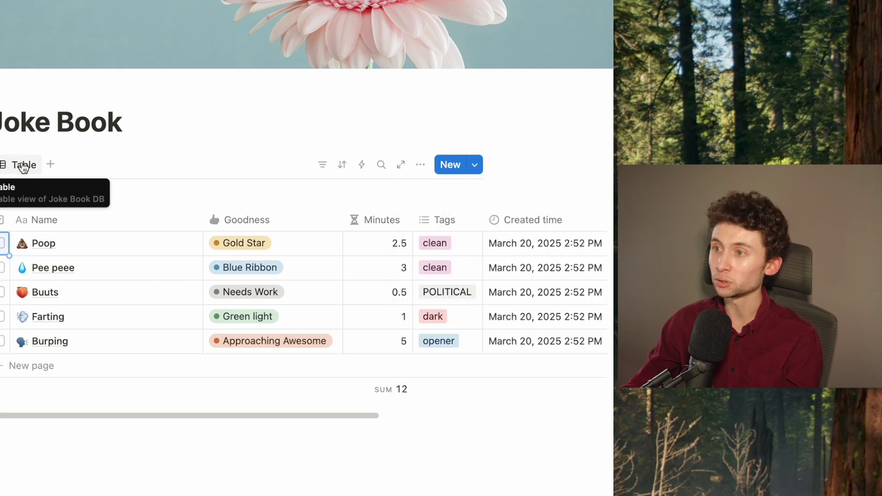
{"action": "left_click", "coordinate": [156, 165]}
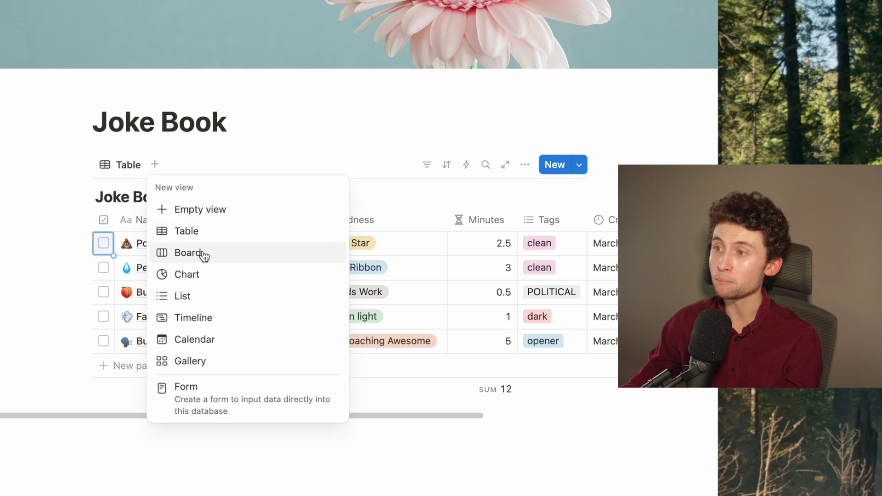
{"action": "left_click", "coordinate": [204, 254]}
{"action": "left_click", "coordinate": [255, 493]}
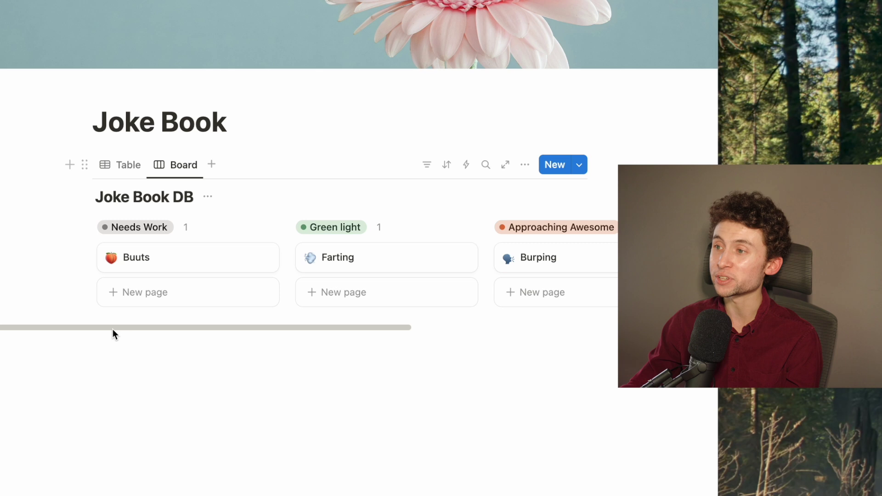
{"action": "left_click_drag", "start_coordinate": [112, 328], "coordinate": [313, 357]}
{"action": "left_click", "coordinate": [312, 357]}
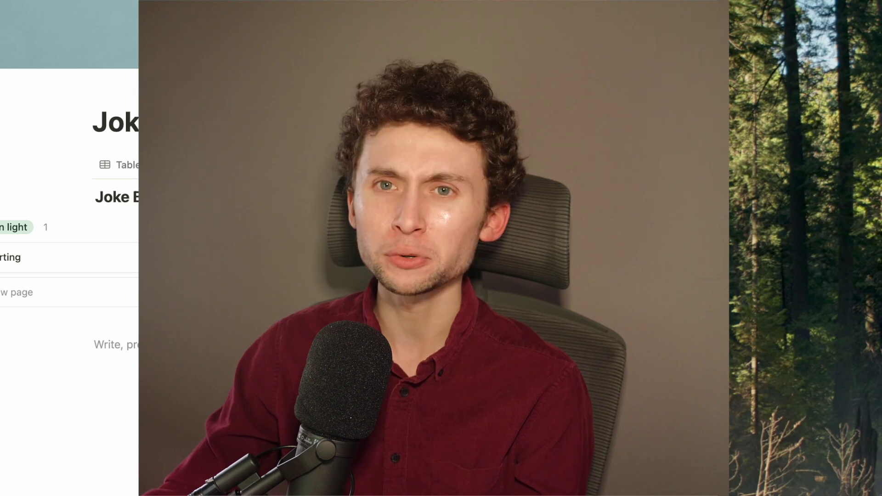
- Turn on full width for the Joke Book page
{"action": "left_click", "coordinate": [386, 94]}
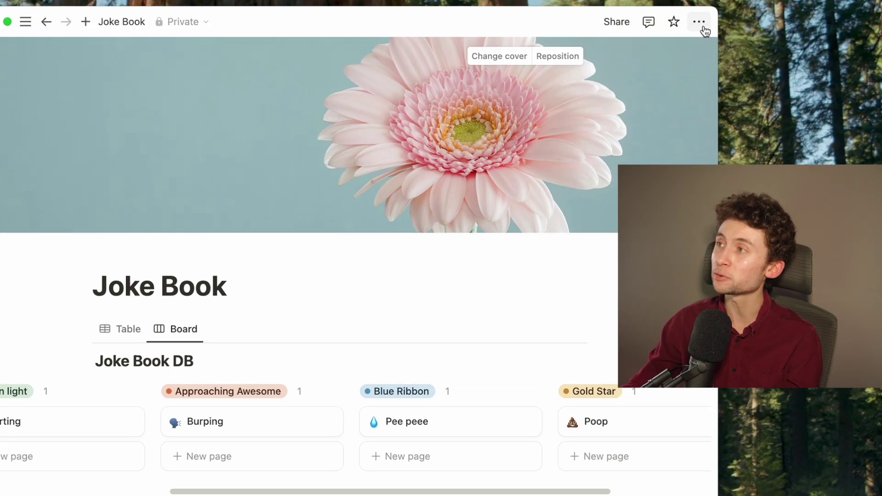
{"action": "left_click", "coordinate": [702, 25]}
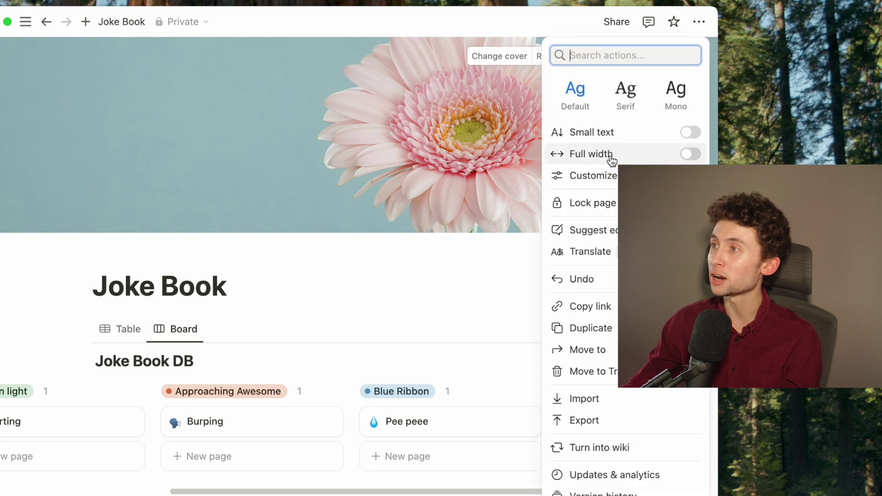
{"action": "left_click", "coordinate": [690, 158]}
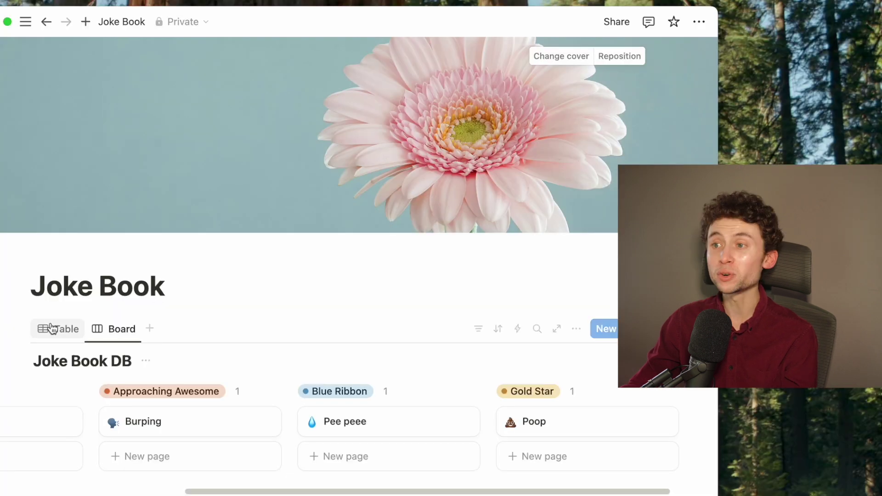
{"action": "left_click", "coordinate": [240, 163]}
- Rename the table view to "Main list" and the board view to "Bored View"
{"action": "left_click", "coordinate": [54, 330]}
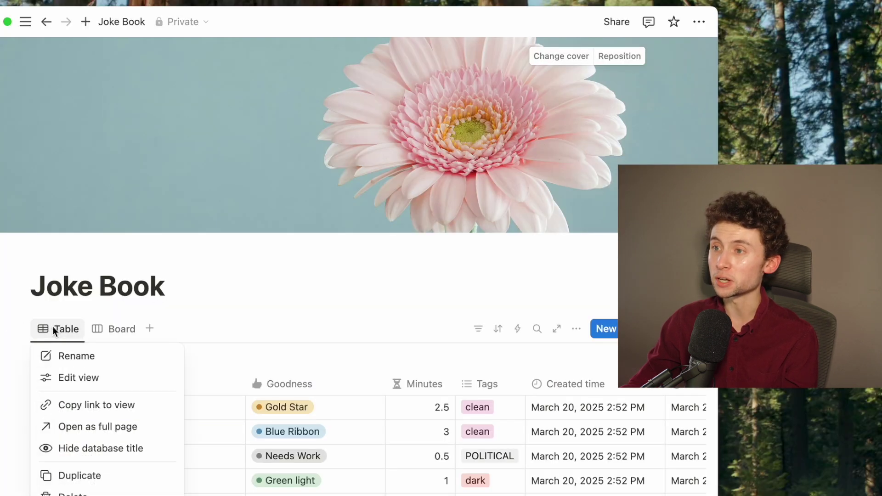
{"action": "left_click", "coordinate": [71, 374]}
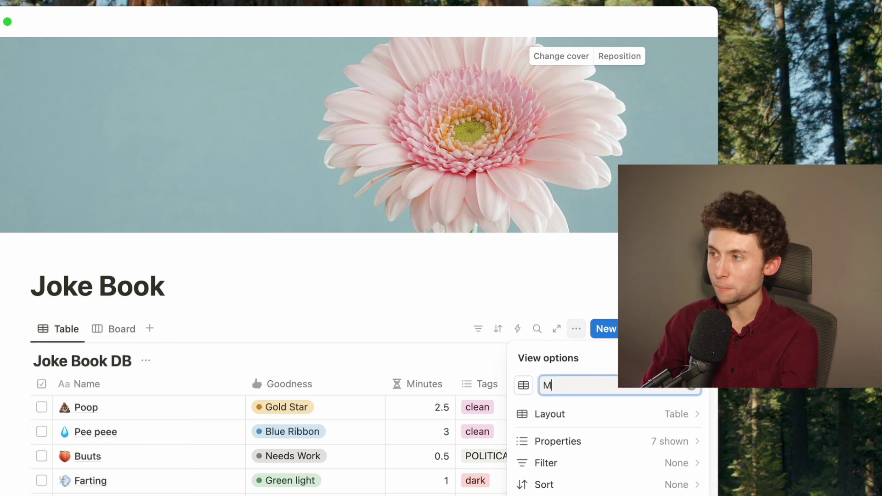
{"action": "type", "text": "Main lis"}
{"action": "type", "text": "t"}
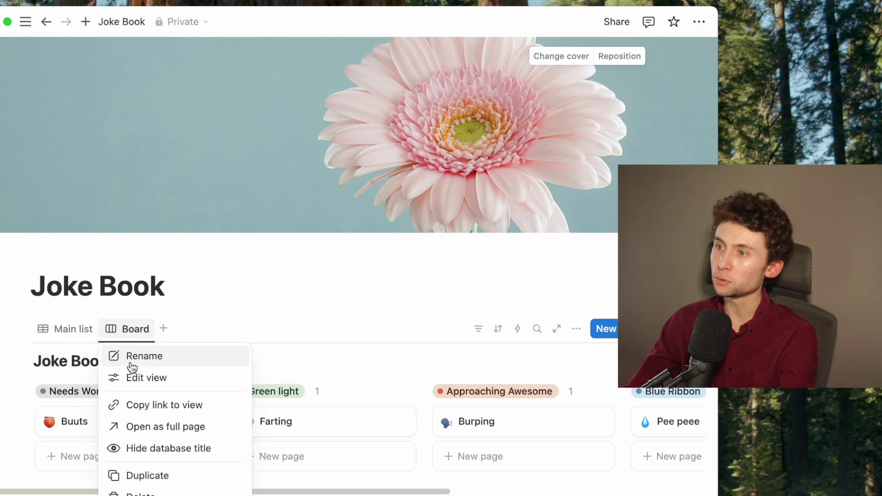
{"action": "left_click", "coordinate": [133, 376]}
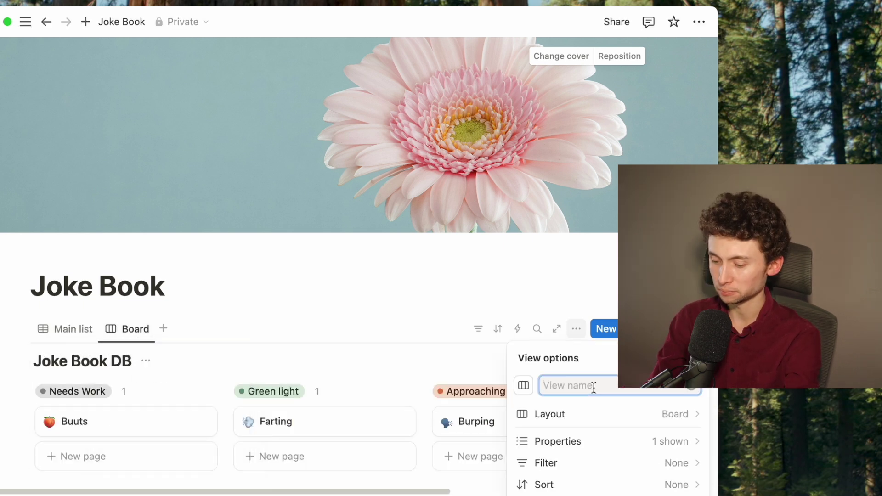
{"action": "type", "text": "Bored View"}
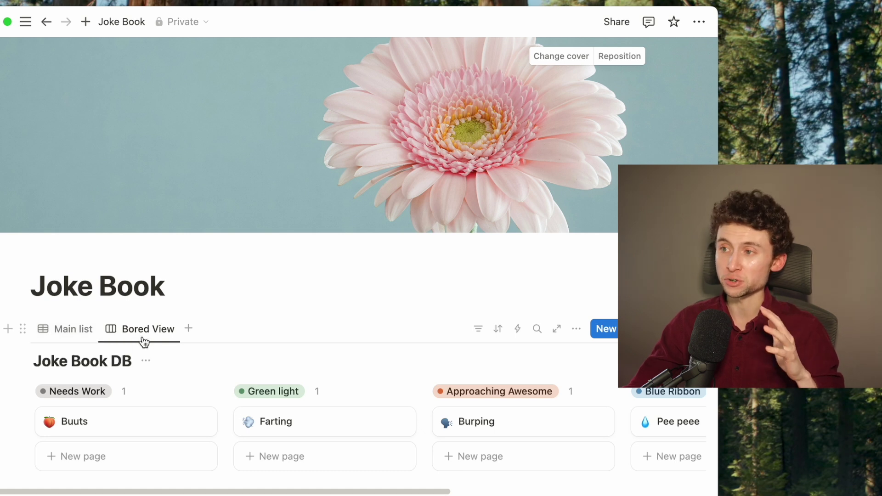
- Add another table view to the database and name it "Set List"
{"action": "left_click", "coordinate": [190, 329]}
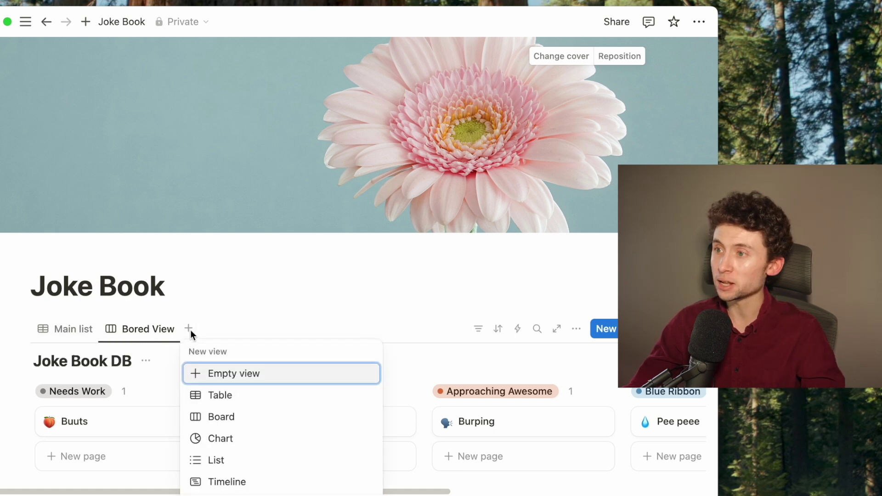
{"action": "left_click", "coordinate": [222, 396]}
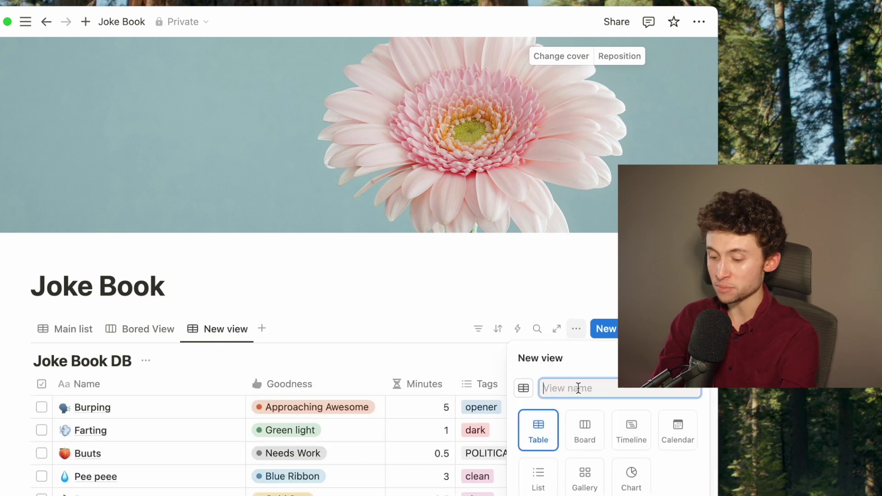
{"action": "type", "text": "set List"}
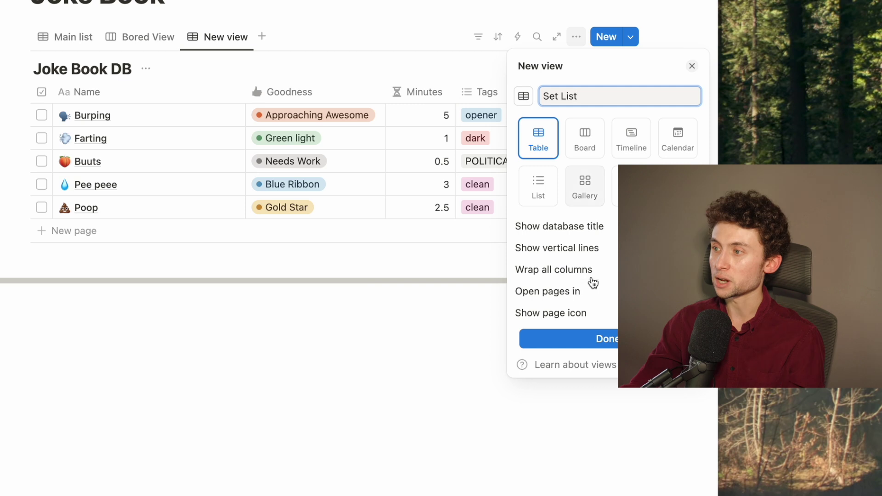
{"action": "left_click", "coordinate": [594, 344]}
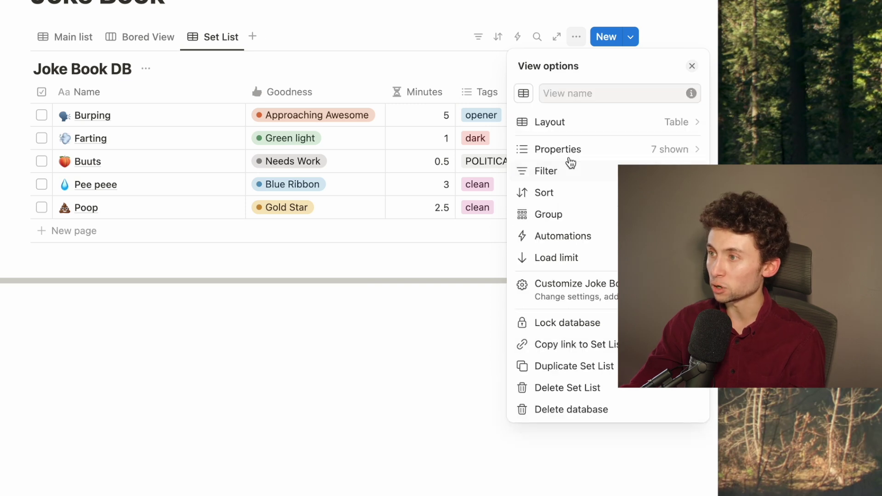
- Filter the new table view to jokes whose Set List checkbox is checked
{"action": "left_click", "coordinate": [571, 178]}
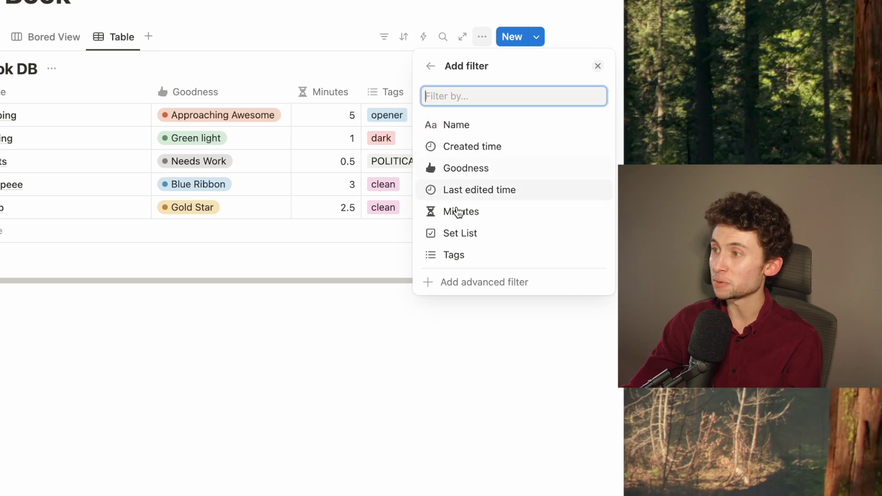
{"action": "left_click", "coordinate": [457, 239]}
{"action": "left_click", "coordinate": [504, 92]}
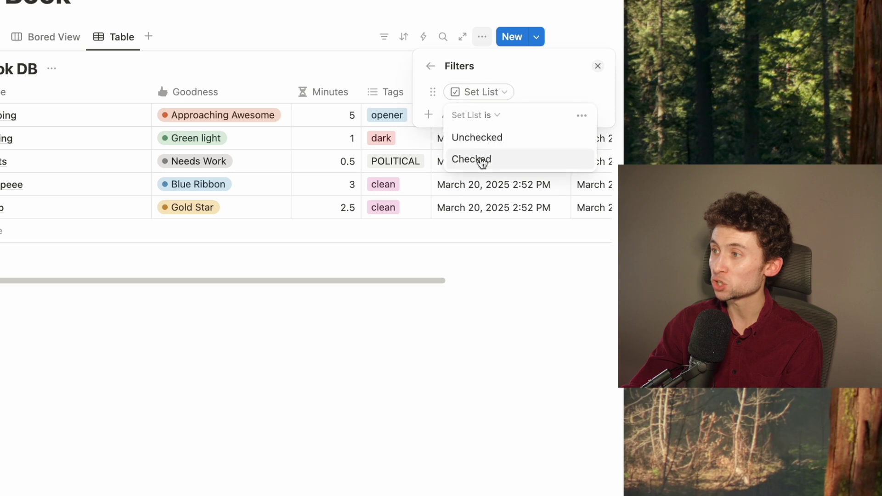
{"action": "left_click", "coordinate": [481, 161]}
{"action": "left_click", "coordinate": [430, 65]}
{"action": "left_click", "coordinate": [519, 90]}
{"action": "type", "text": "Set"}
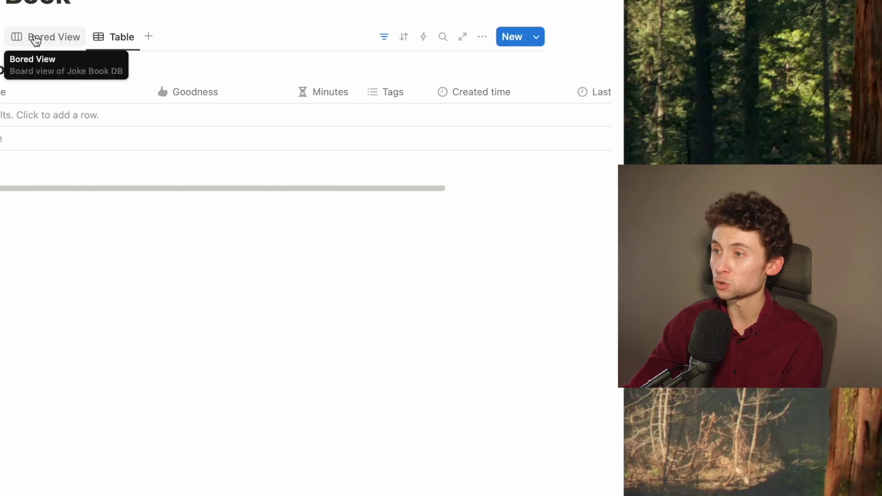
- Show the Set List property on the Bored View cards and move that view ahead of Main list
{"action": "left_click", "coordinate": [39, 41]}
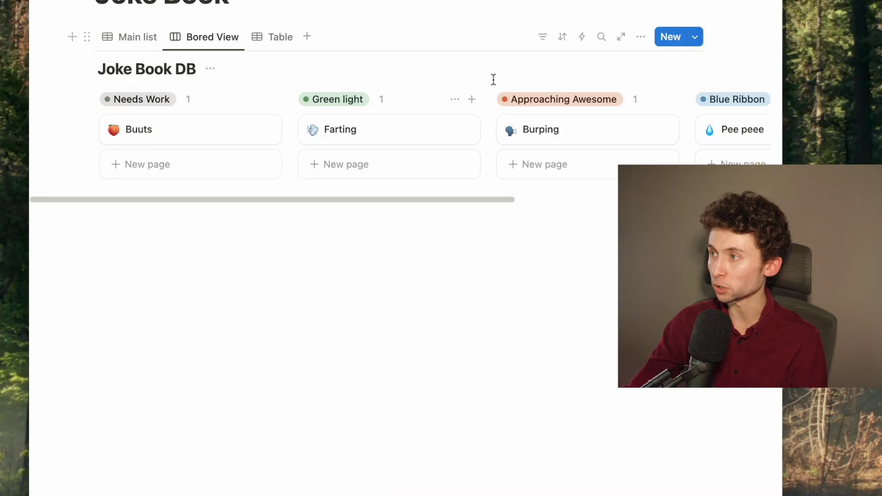
{"action": "left_click", "coordinate": [641, 39]}
{"action": "left_click", "coordinate": [659, 149]}
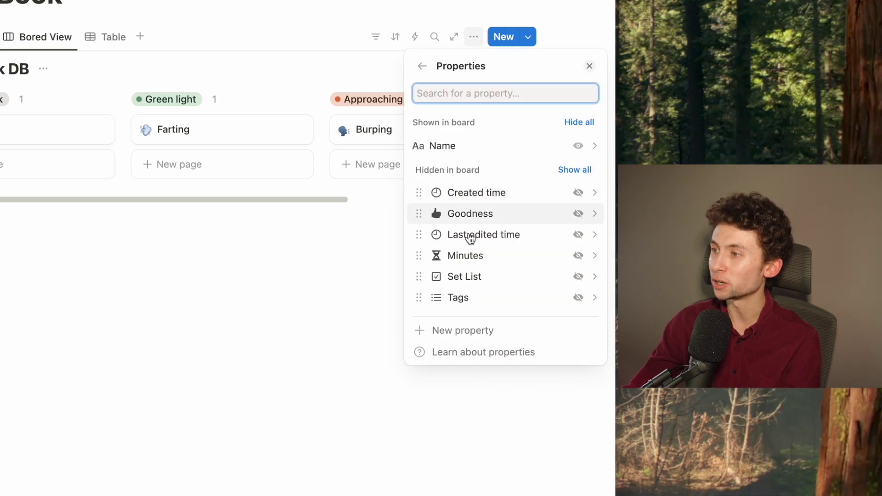
{"action": "left_click_drag", "start_coordinate": [471, 282], "coordinate": [473, 168]}
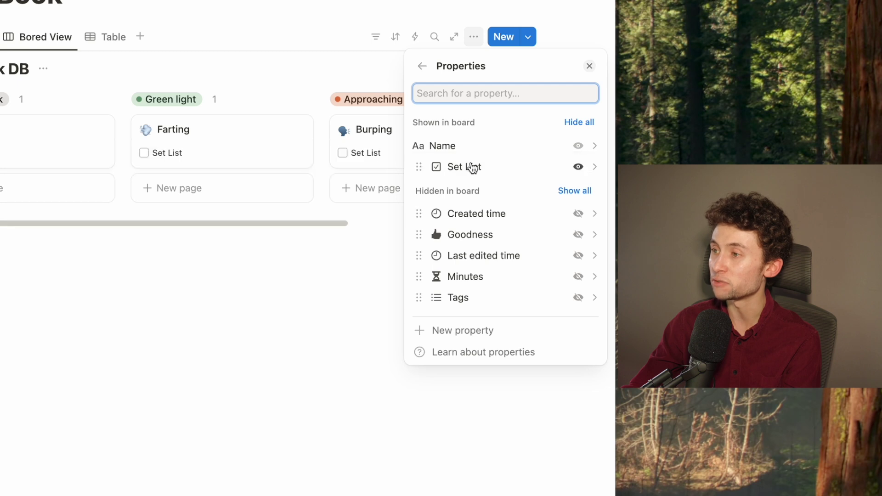
{"action": "left_click", "coordinate": [48, 39]}
{"action": "left_click_drag", "start_coordinate": [48, 39], "coordinate": [34, 40]}
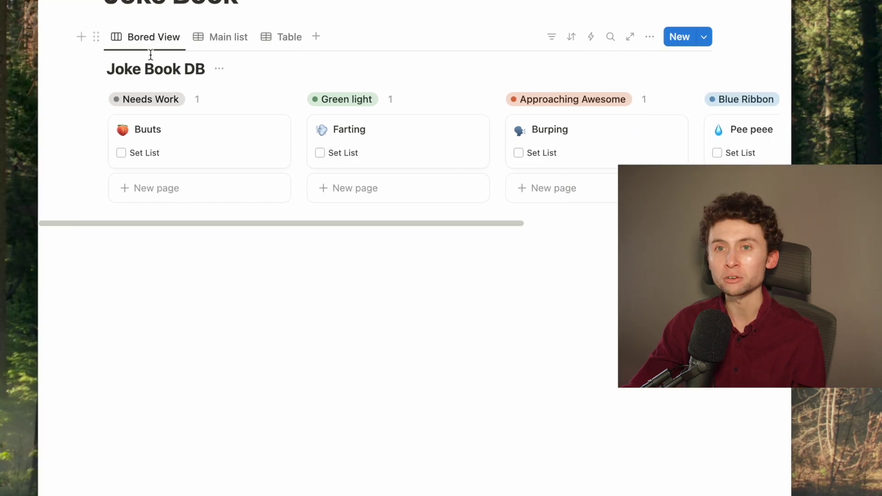
- Tick the Set List checkbox on the Farting and Burping cards in Bored View, keeping both jokes in the Set List view
{"action": "left_click_drag", "start_coordinate": [247, 223], "coordinate": [219, 271]}
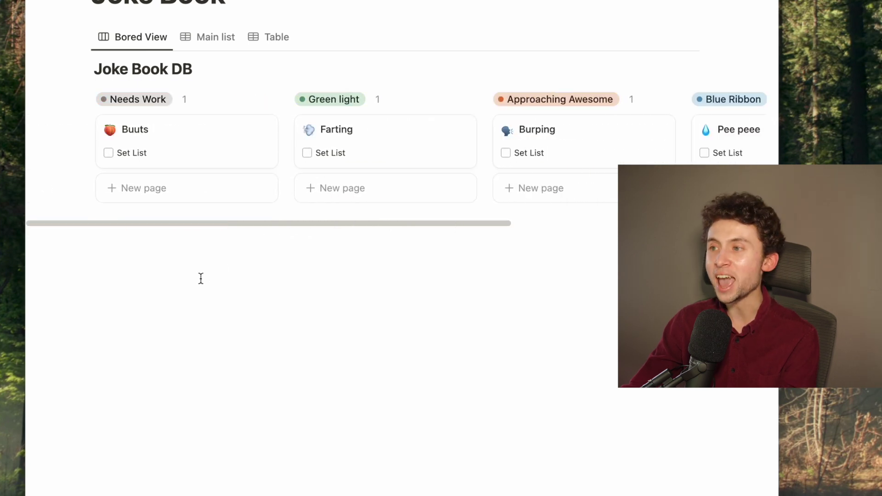
{"action": "left_click", "coordinate": [307, 152]}
{"action": "left_click", "coordinate": [506, 153]}
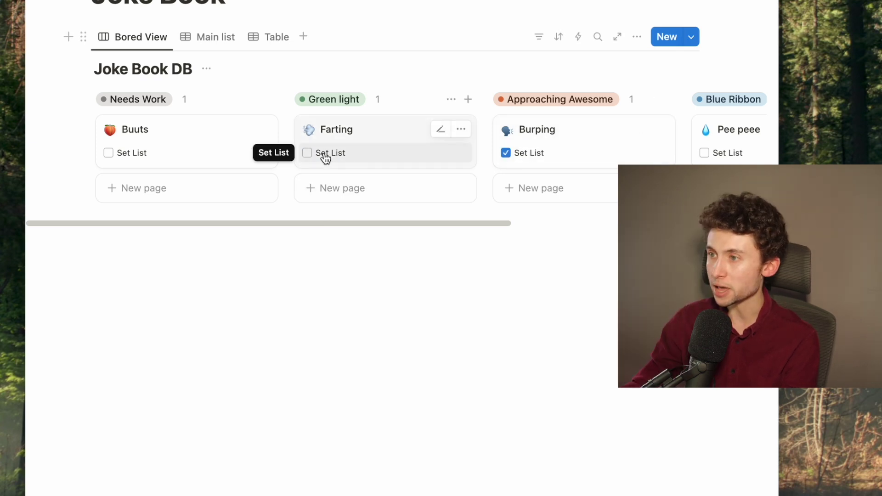
{"action": "left_click", "coordinate": [307, 153]}
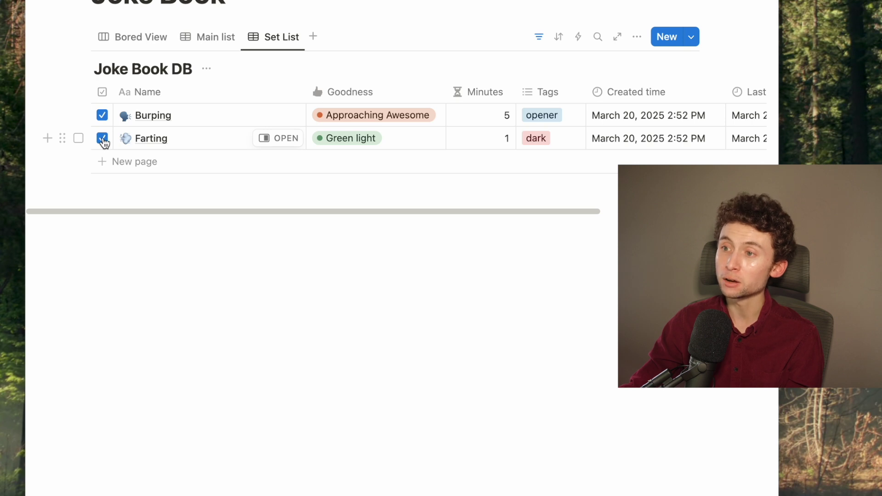
{"action": "left_click", "coordinate": [102, 139]}
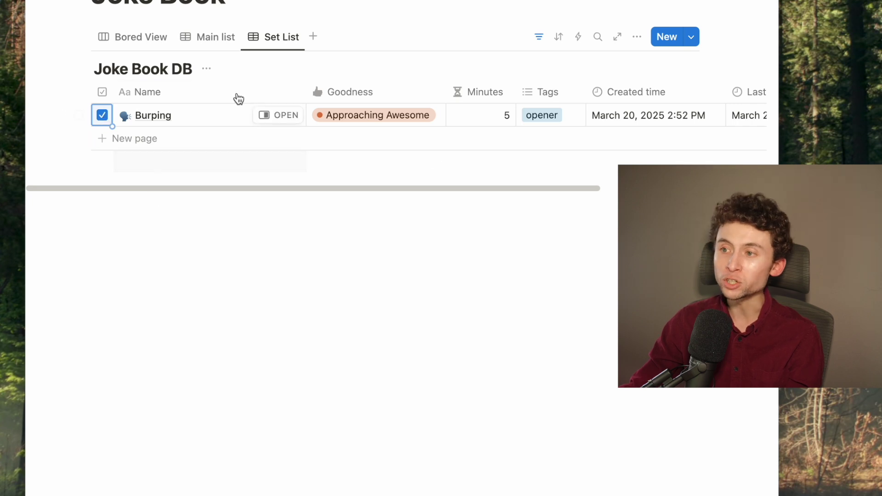
{"action": "key", "text": "ctrl+z"}
- Narrow the Name column in the Set List view and calculate the sum of the Minutes column
{"action": "left_click_drag", "start_coordinate": [306, 91], "coordinate": [201, 92]}
{"action": "left_click", "coordinate": [374, 185]}
{"action": "mouse_move", "coordinate": [381, 282]}
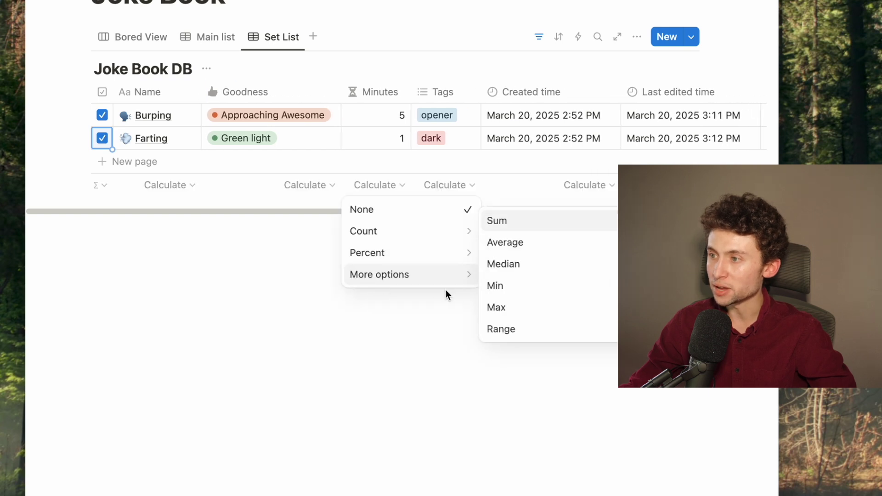
{"action": "left_click", "coordinate": [520, 220]}
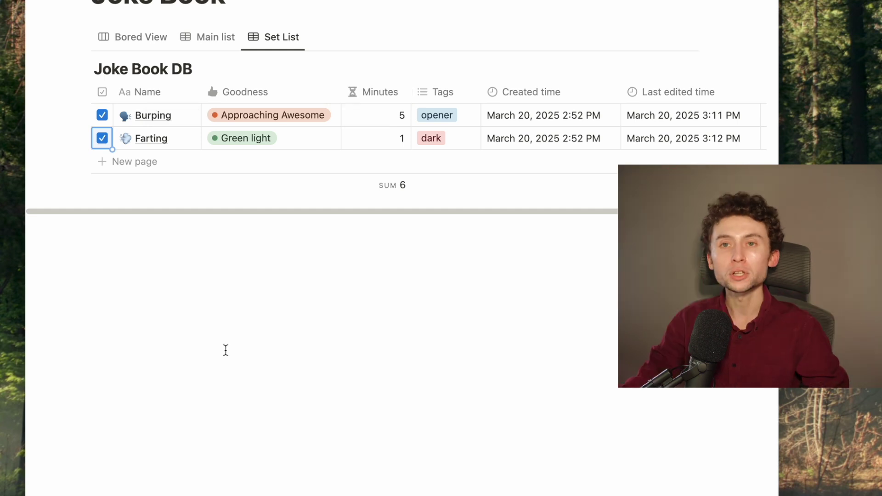
- Remove Burping and Farting from the set list, re-add both from their Bored View cards, and check the Set List view
{"action": "left_click", "coordinate": [102, 115]}
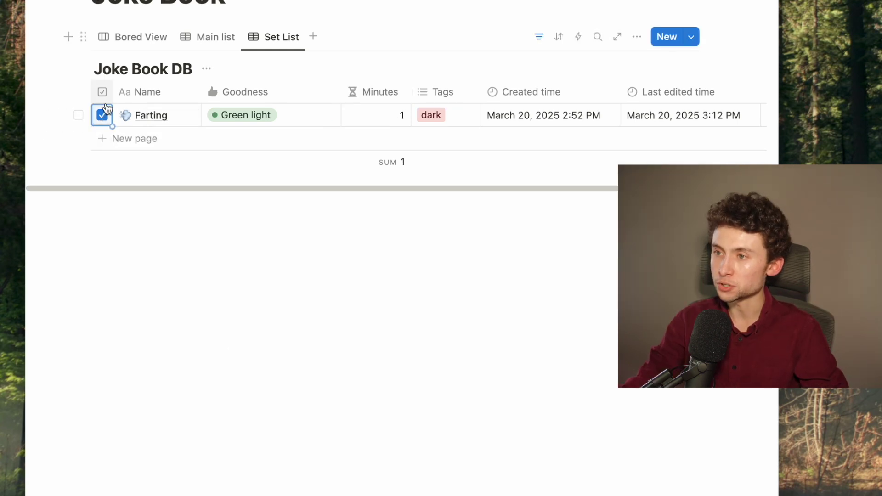
{"action": "left_click", "coordinate": [103, 114]}
{"action": "left_click", "coordinate": [131, 35]}
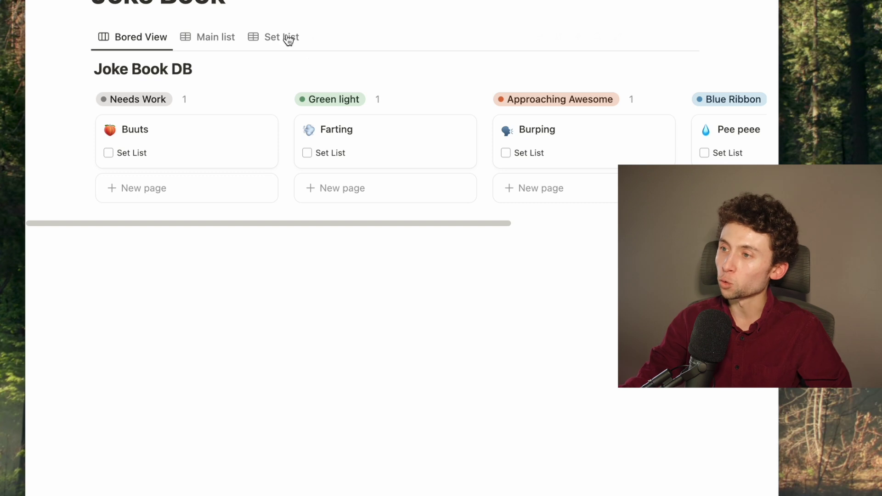
{"action": "left_click", "coordinate": [308, 154]}
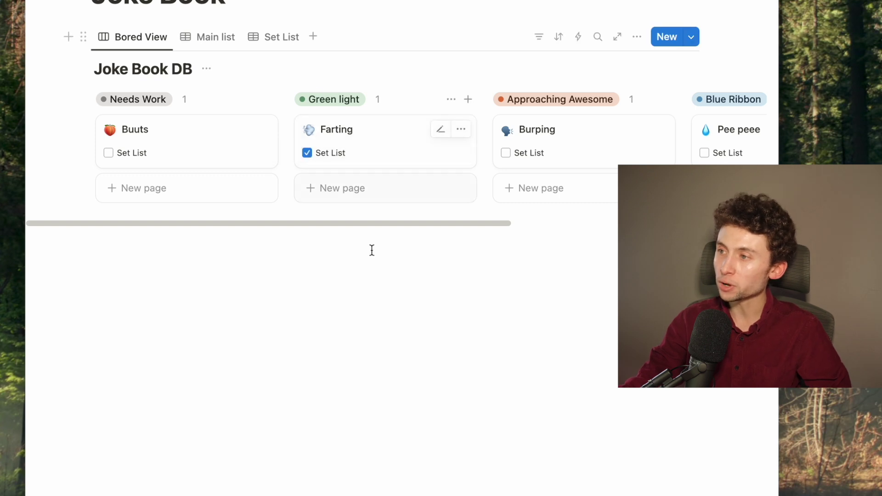
{"action": "left_click", "coordinate": [535, 158]}
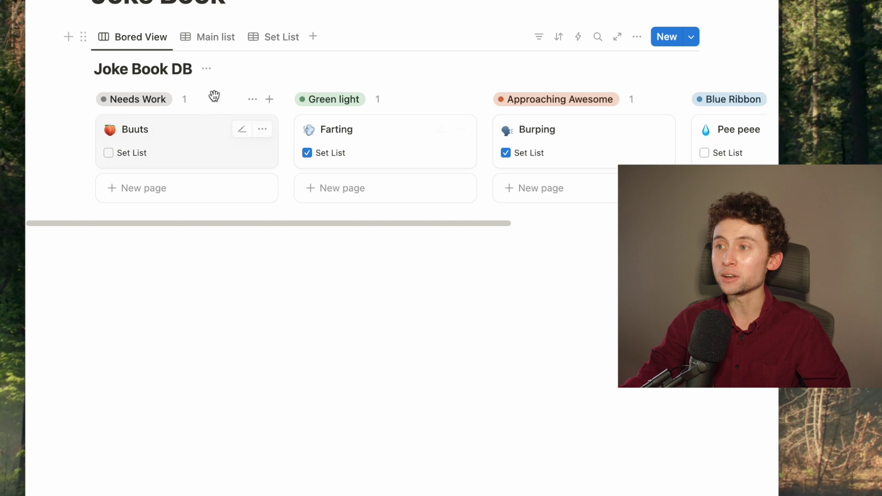
{"action": "left_click", "coordinate": [261, 44]}
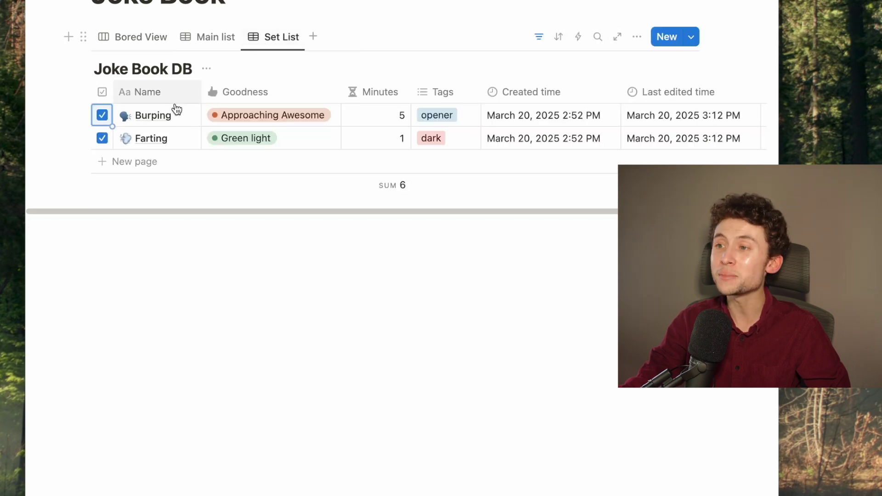
{"action": "mouse_move", "coordinate": [176, 119]}
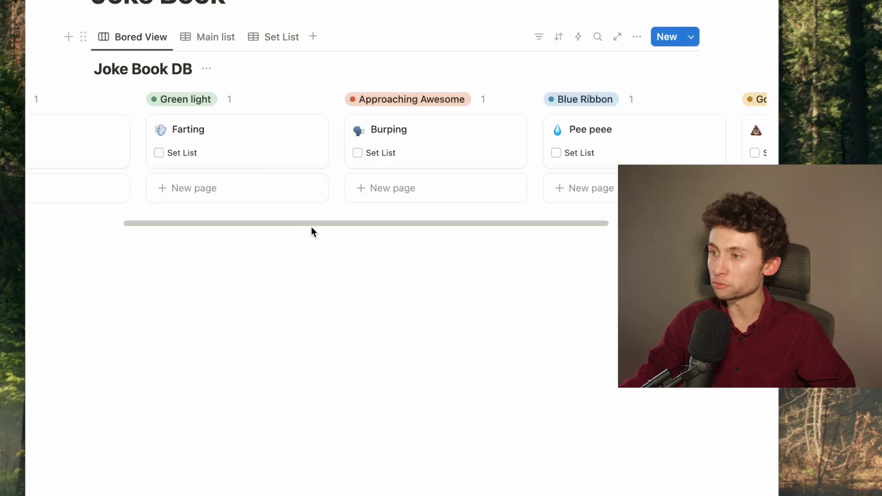
- Tick the Set List checkbox on the Pee peee and Poop cards in Bored View and open the Set List view
{"action": "scroll", "coordinate": [376, 228], "scroll_direction": "right", "scroll_amount": 5}
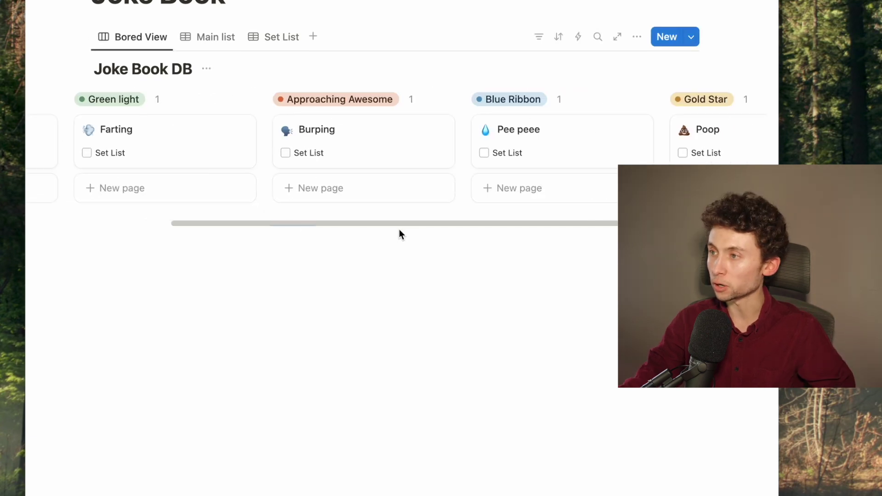
{"action": "left_click", "coordinate": [340, 157]}
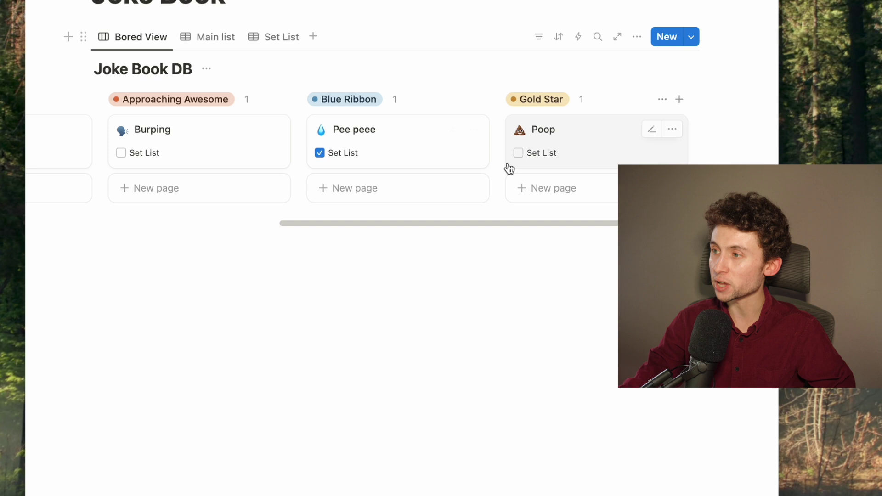
{"action": "left_click", "coordinate": [527, 156]}
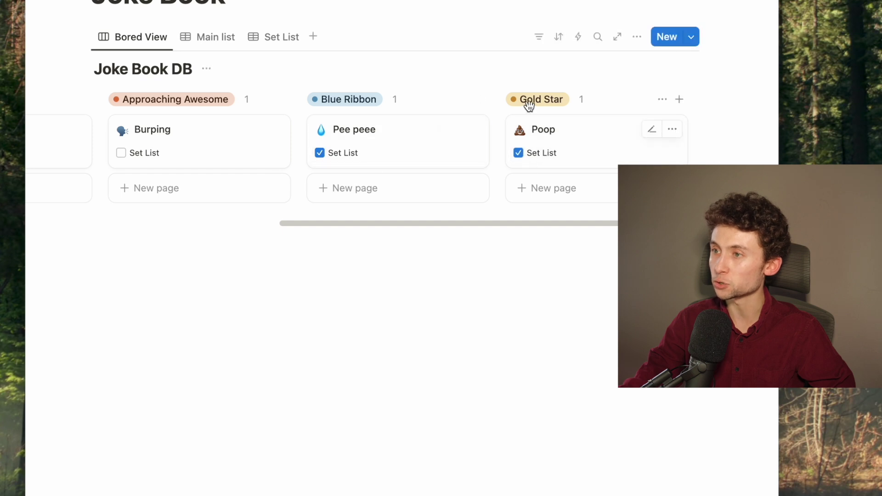
{"action": "left_click", "coordinate": [288, 43]}
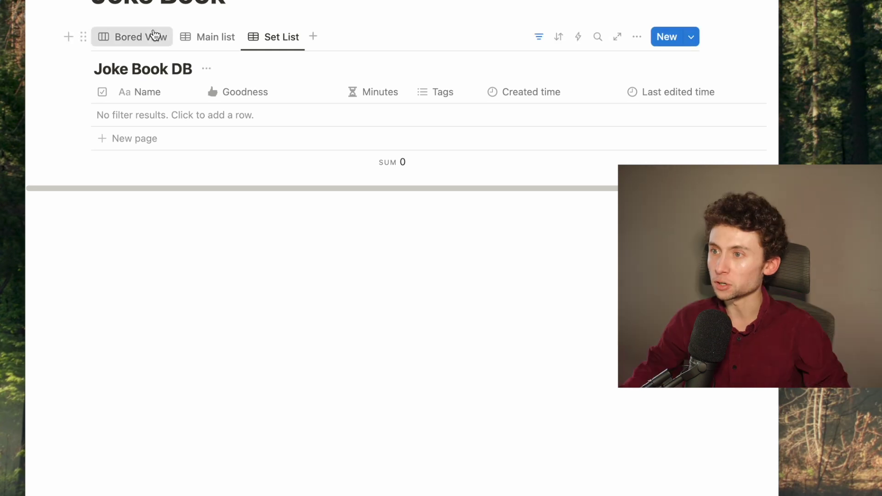
- Tick the Set List checkbox for the Poop joke in Main list and open the Set List view
{"action": "left_click", "coordinate": [153, 35]}
{"action": "left_click", "coordinate": [204, 36]}
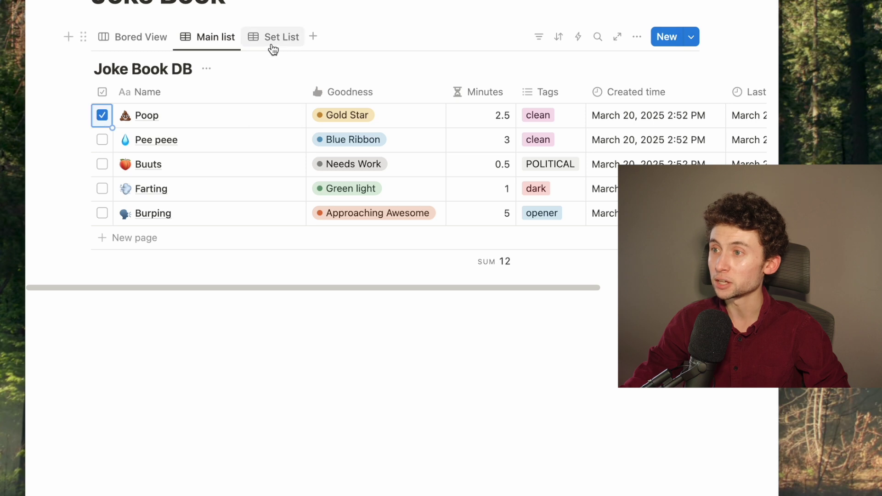
{"action": "left_click", "coordinate": [273, 44]}
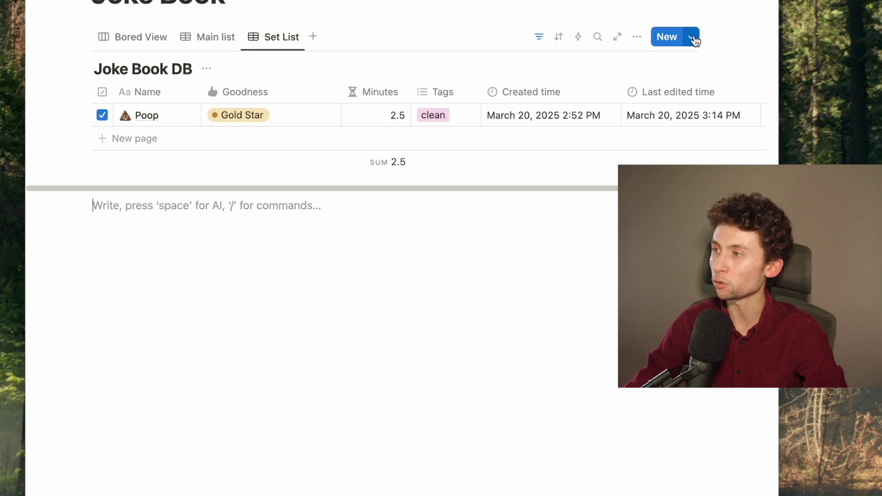
- Create a new database template named "New Joke" and set its Goodness to Green light
{"action": "left_click", "coordinate": [693, 38]}
{"action": "left_click", "coordinate": [584, 128]}
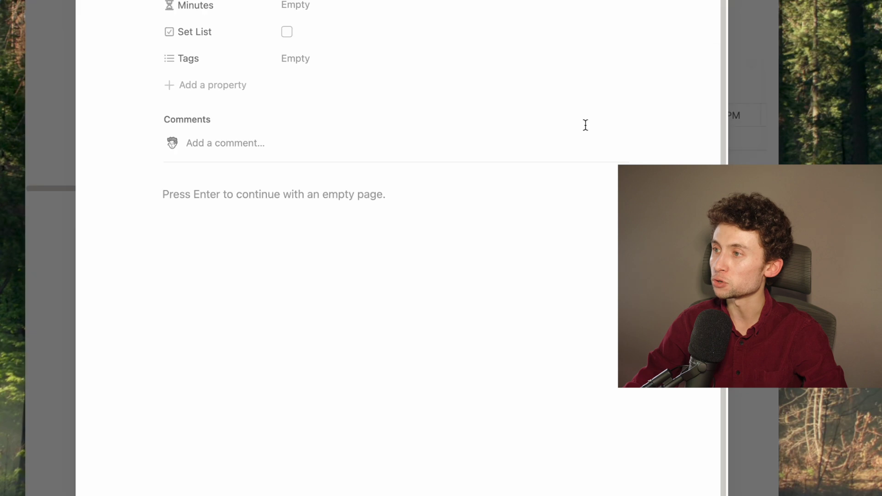
{"action": "type", "text": "N"}
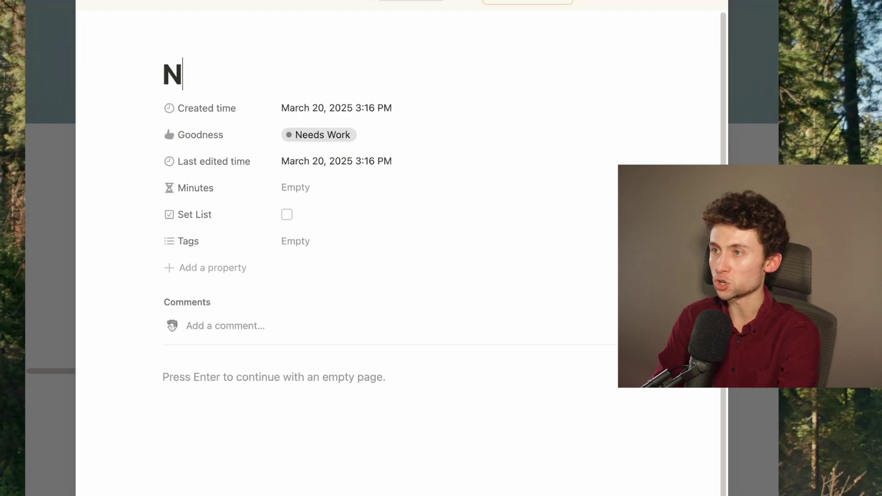
{"action": "type", "text": "ew Joke"}
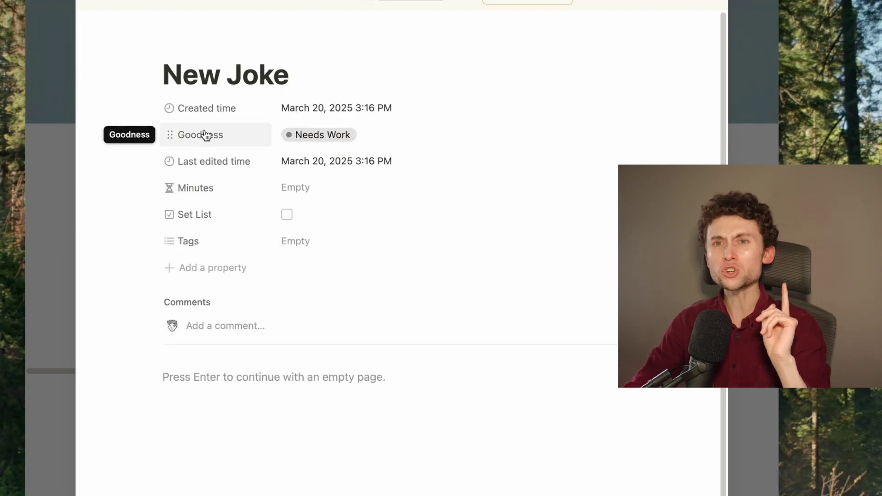
{"action": "left_click", "coordinate": [344, 134]}
{"action": "left_click", "coordinate": [335, 232]}
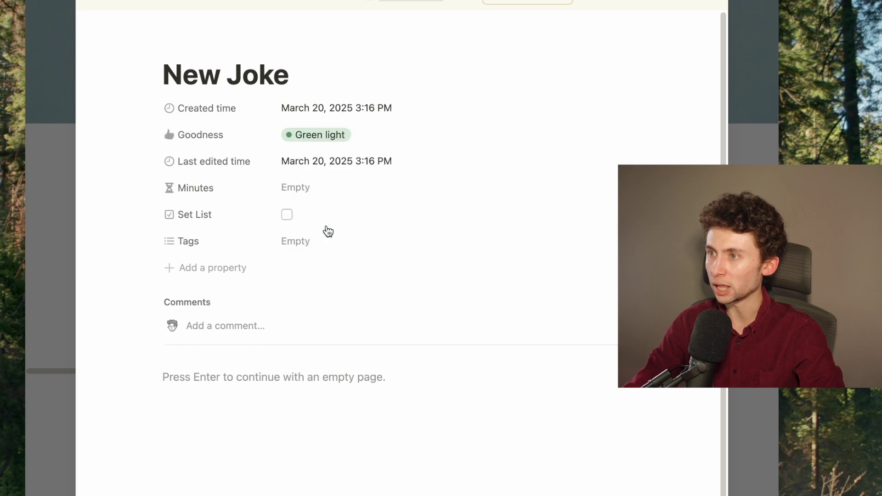
- Add a Heading 1 reading "the joke" to the body of the New Joke template
{"action": "left_click", "coordinate": [239, 366]}
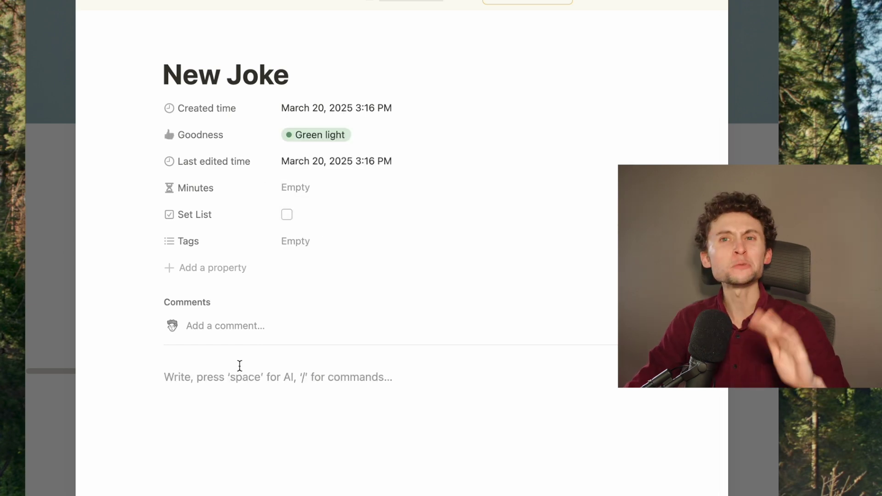
{"action": "type", "text": "/he"}
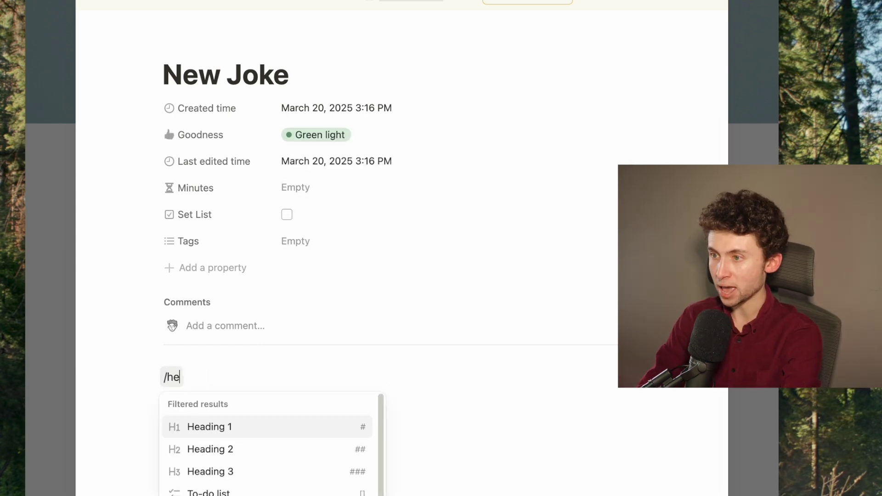
{"action": "key", "text": "Return"}
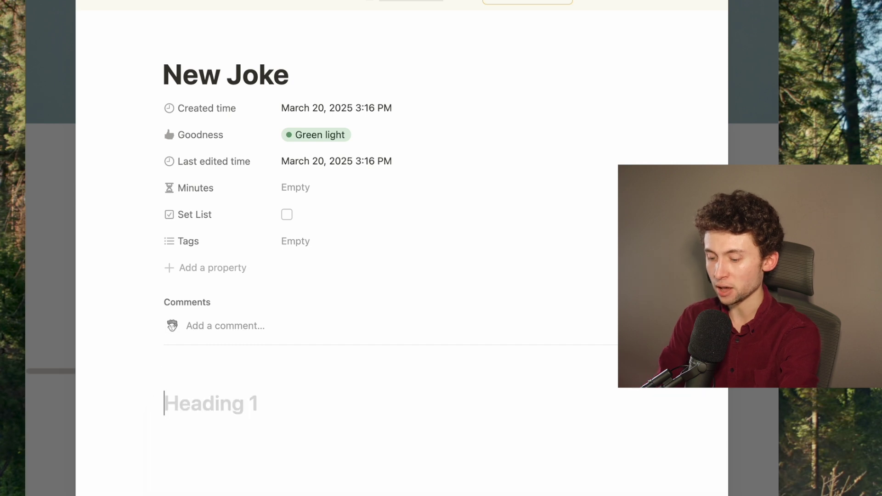
{"action": "type", "text": "the Jo"}
{"action": "key", "text": "BackSpace"}
{"action": "key", "text": "BackSpace"}
{"action": "type", "text": "joke"}
- Give the "the joke" heading a blue background
{"action": "scroll", "coordinate": [158, 101], "scroll_direction": "down", "scroll_amount": 5}
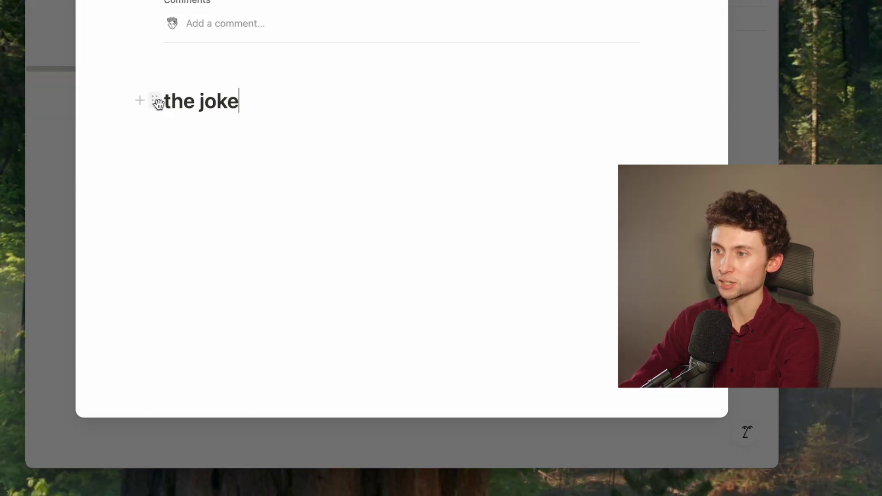
{"action": "left_click", "coordinate": [156, 105]}
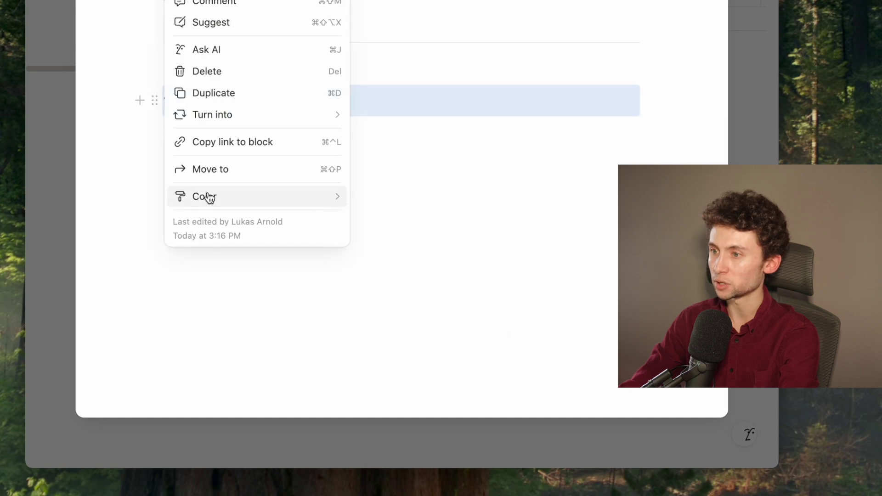
{"action": "mouse_move", "coordinate": [208, 196]}
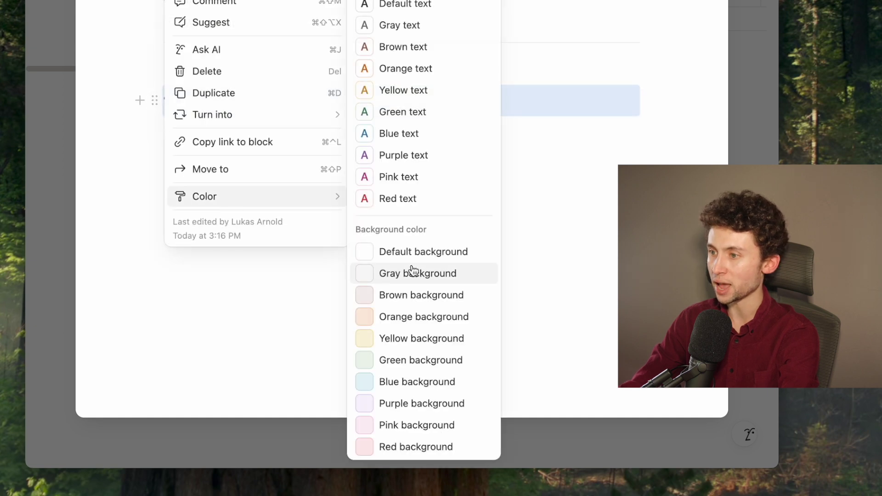
{"action": "left_click", "coordinate": [405, 381]}
- Leave blank lines beneath the "the joke" heading and insert a two-column layout below them
{"action": "key", "text": "Return"}
{"action": "key", "text": "Return"}
{"action": "key", "text": "Return"}
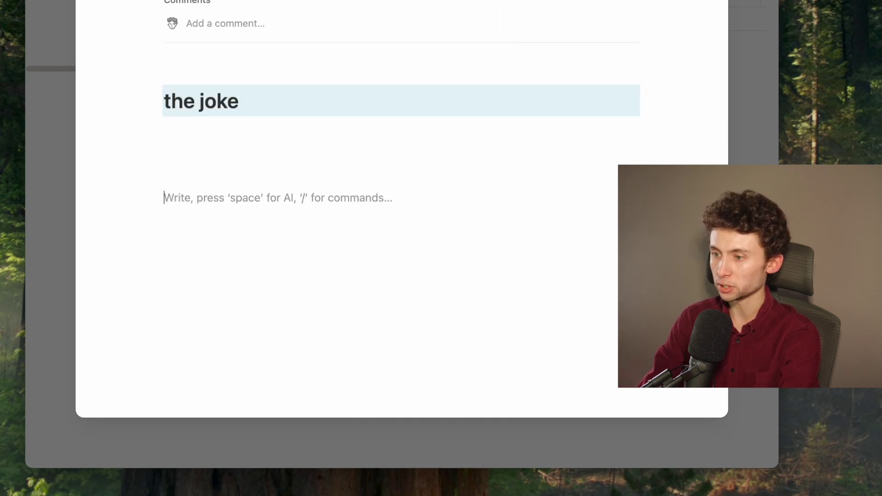
{"action": "type", "text": "/"}
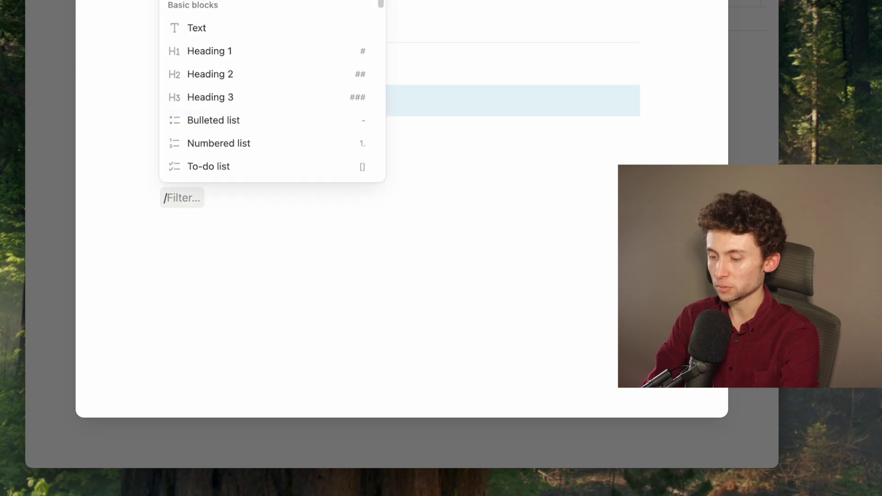
{"action": "type", "text": "colu"}
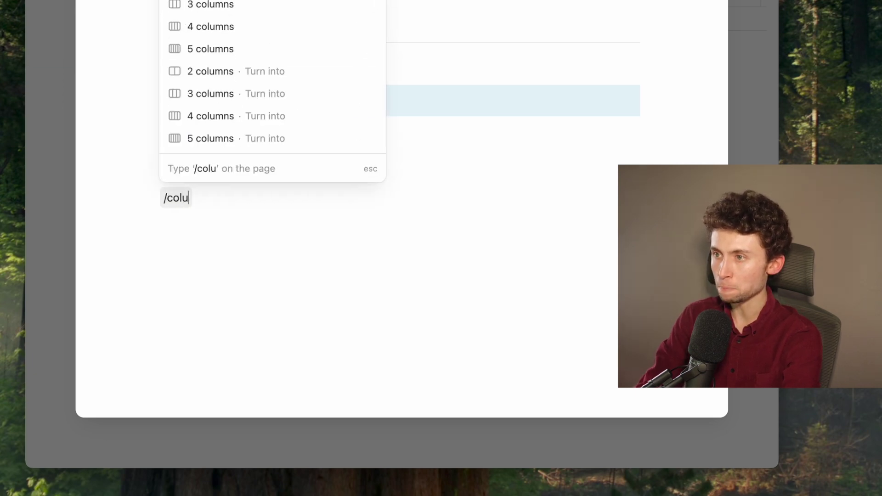
{"action": "key", "text": "Return"}
{"action": "left_click", "coordinate": [238, 205]}
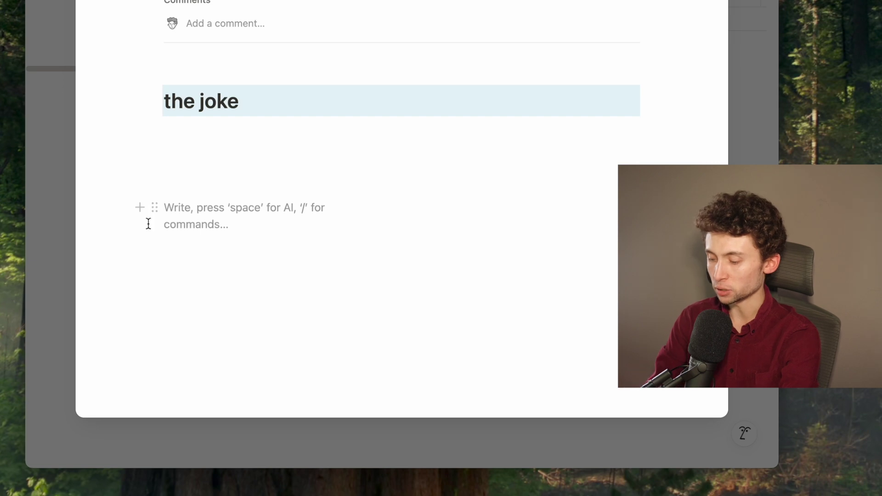
- Add a small "Notes" heading in the first column and a matching "Tags" heading in the second
{"action": "type", "text": "/he"}
{"action": "key", "text": "Return"}
{"action": "type", "text": "Notes"}
{"action": "left_click", "coordinate": [497, 219]}
{"action": "type", "text": "/head"}
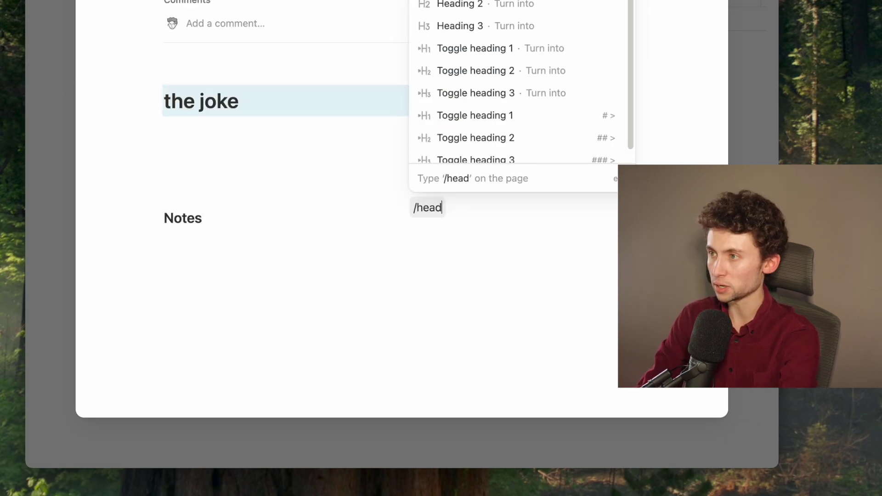
{"action": "key", "text": "Return"}
{"action": "type", "text": "Tags"}
- Apply a blue background to the Notes and Tags headings
{"action": "left_click", "coordinate": [153, 212]}
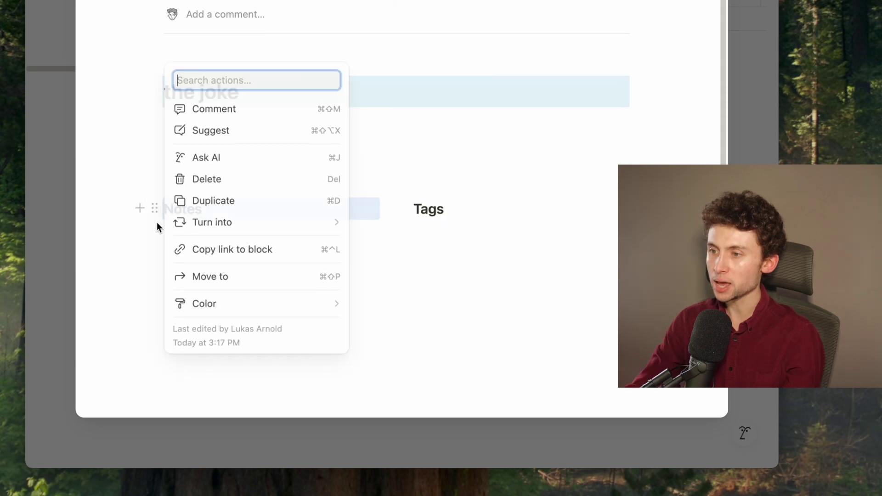
{"action": "mouse_move", "coordinate": [214, 306]}
{"action": "left_click", "coordinate": [385, 382]}
{"action": "left_click", "coordinate": [427, 211]}
{"action": "left_click", "coordinate": [404, 209]}
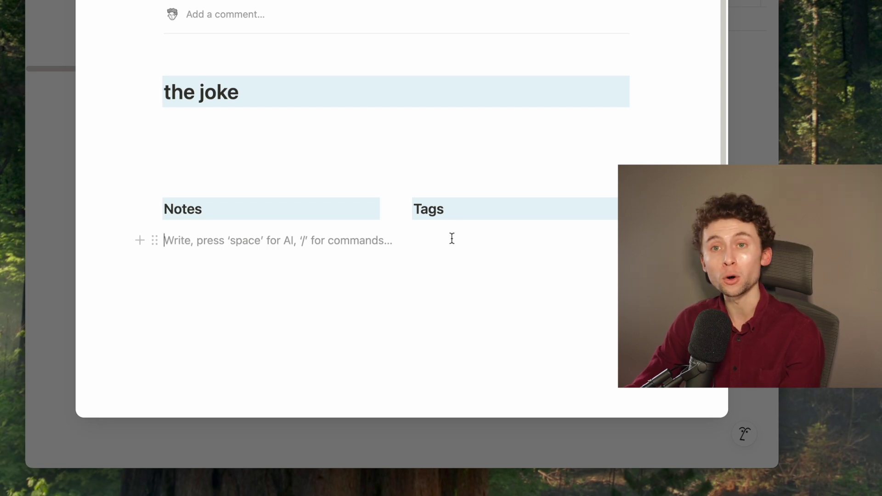
- Make New Joke the default template for all views in Joke Book DB and create a new joke page from it
{"action": "scroll", "coordinate": [452, 238], "scroll_direction": "down", "scroll_amount": 3}
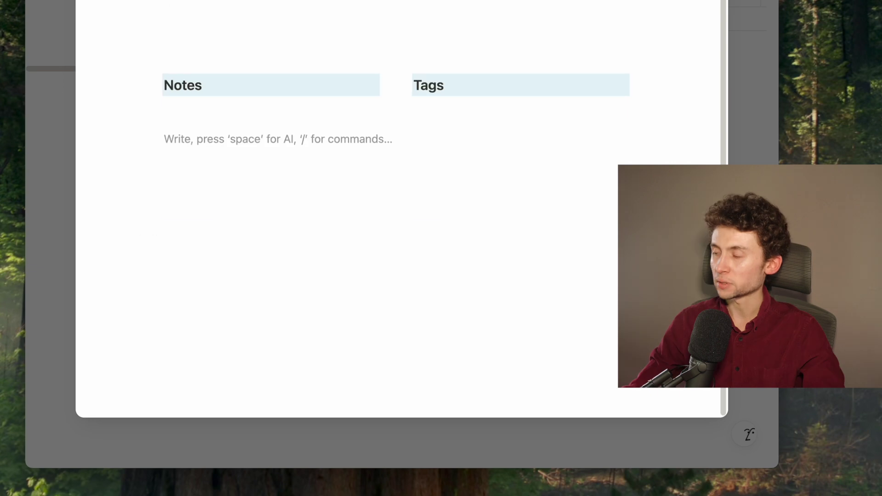
{"action": "key", "text": "Escape"}
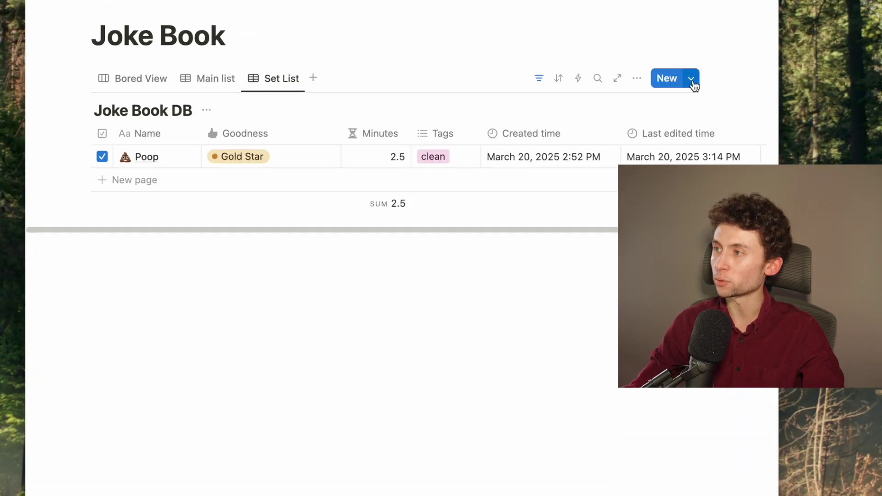
{"action": "left_click", "coordinate": [692, 80]}
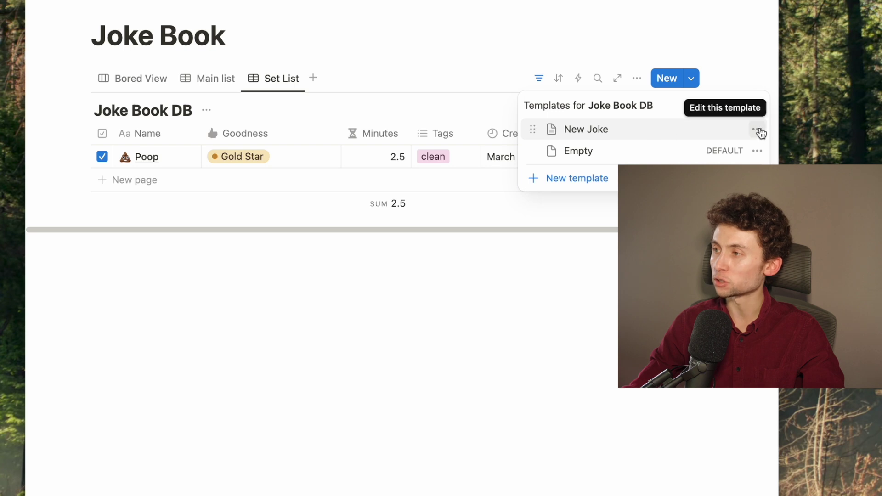
{"action": "left_click", "coordinate": [759, 131]}
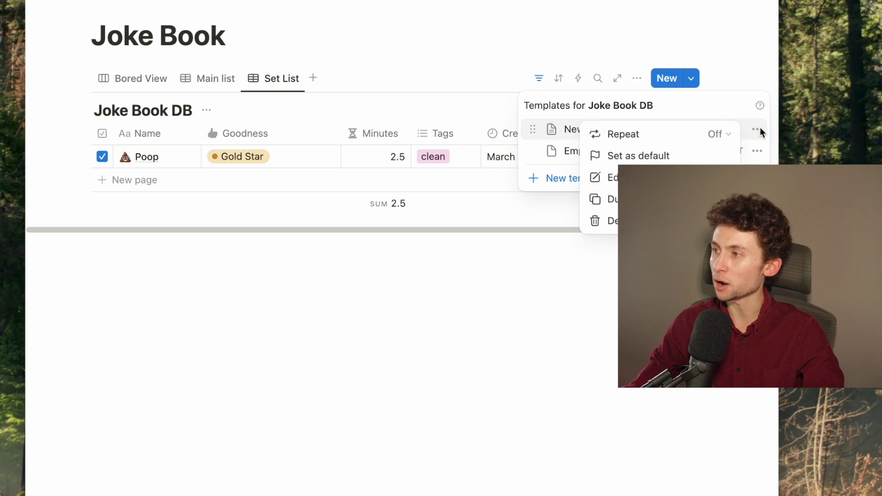
{"action": "left_click", "coordinate": [650, 157]}
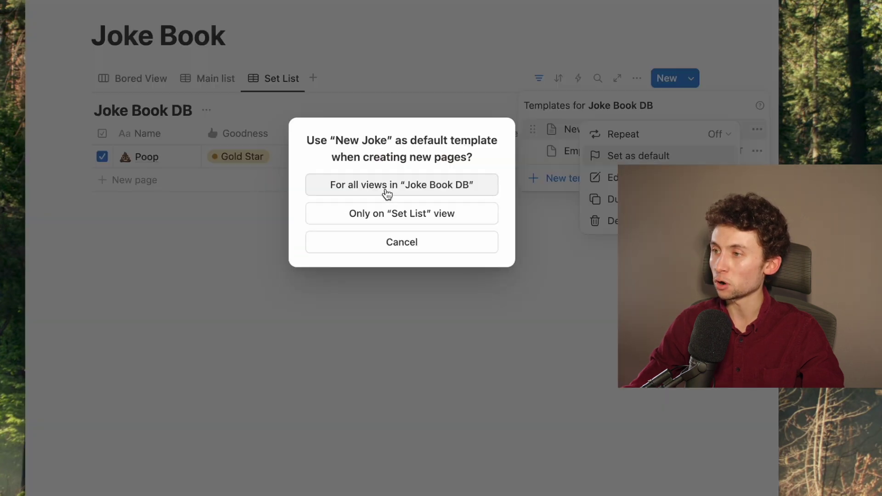
{"action": "left_click", "coordinate": [417, 189]}
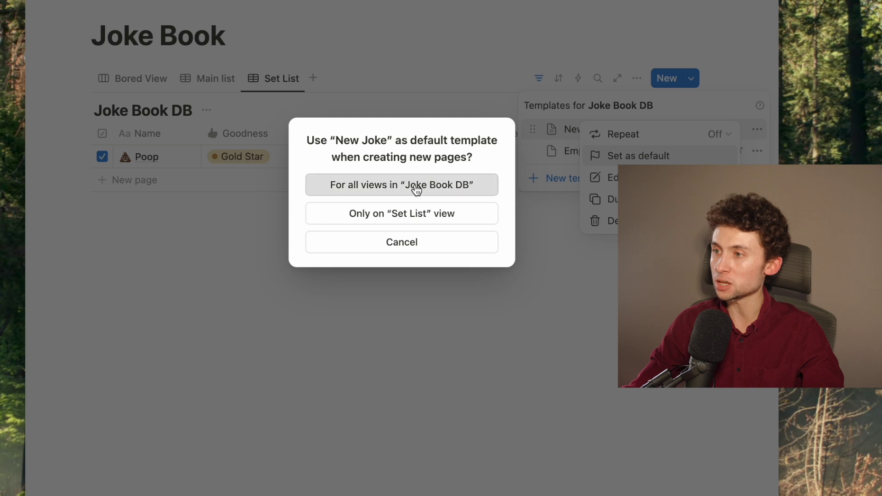
{"action": "key", "text": "Escape"}
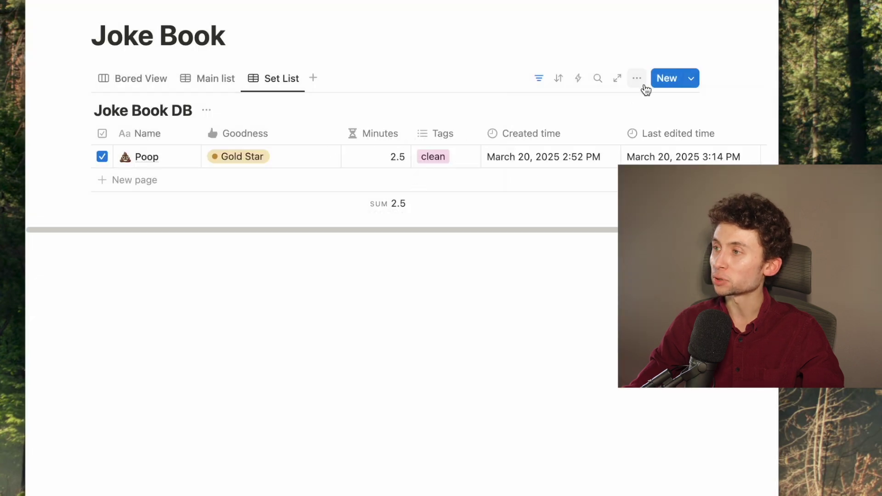
{"action": "left_click", "coordinate": [667, 78]}
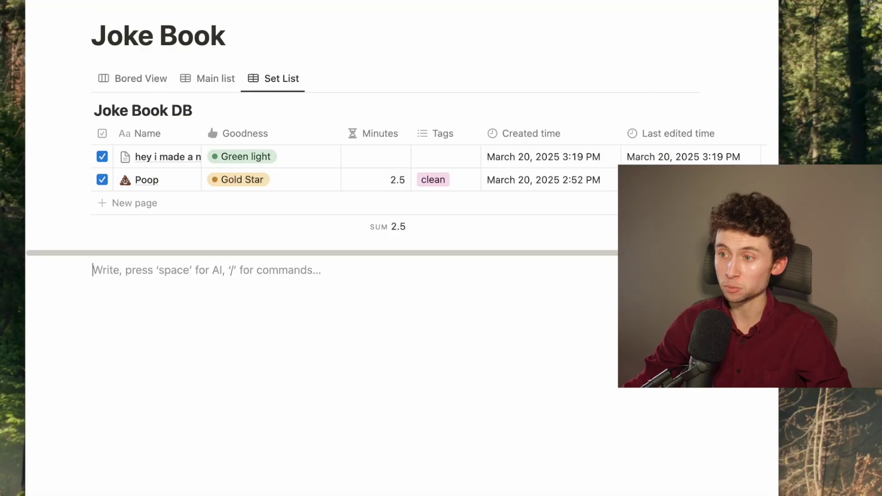
- Insert a button beneath the database, name it "New bit" and give it a light bulb icon
{"action": "type", "text": "/but"}
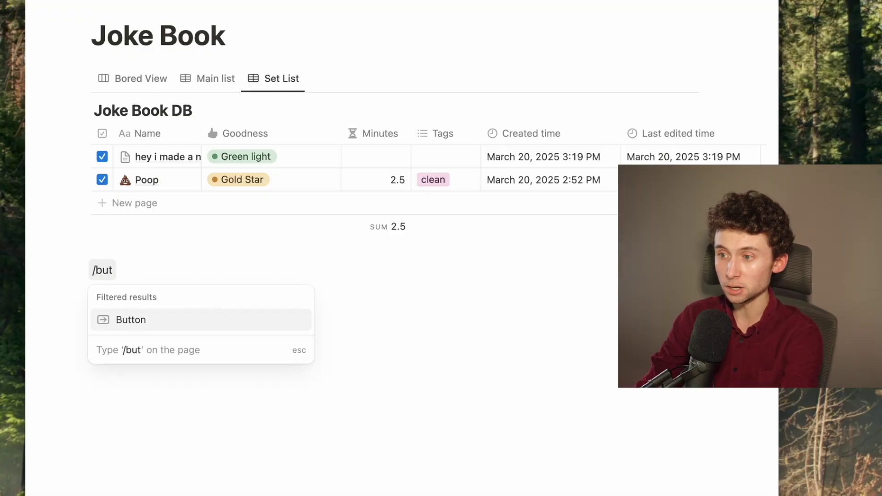
{"action": "key", "text": "Return"}
{"action": "type", "text": "N"}
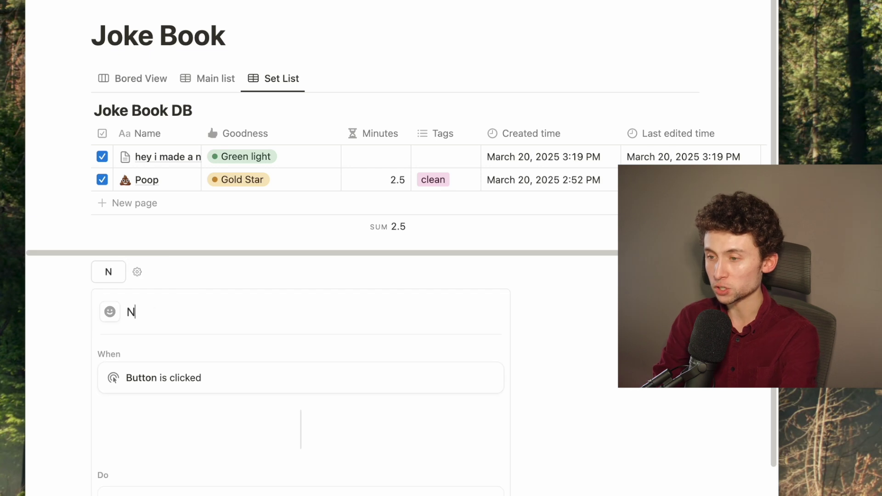
{"action": "type", "text": "ew bit"}
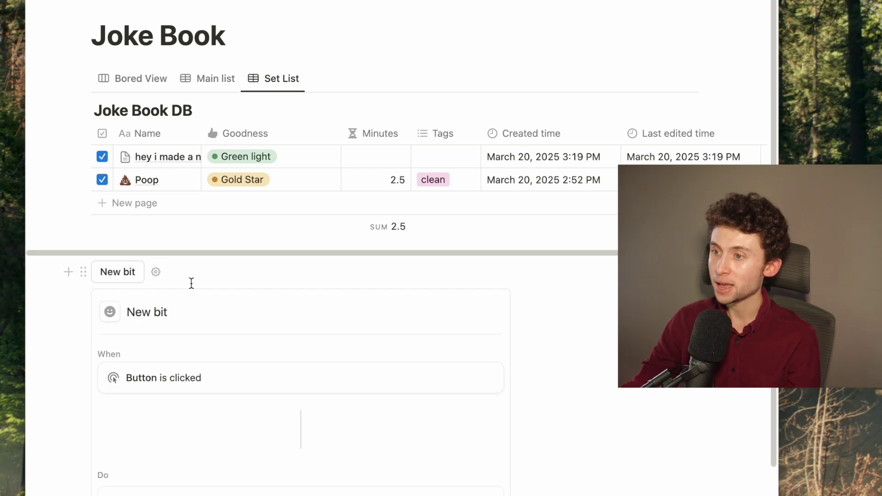
{"action": "left_click", "coordinate": [118, 315]}
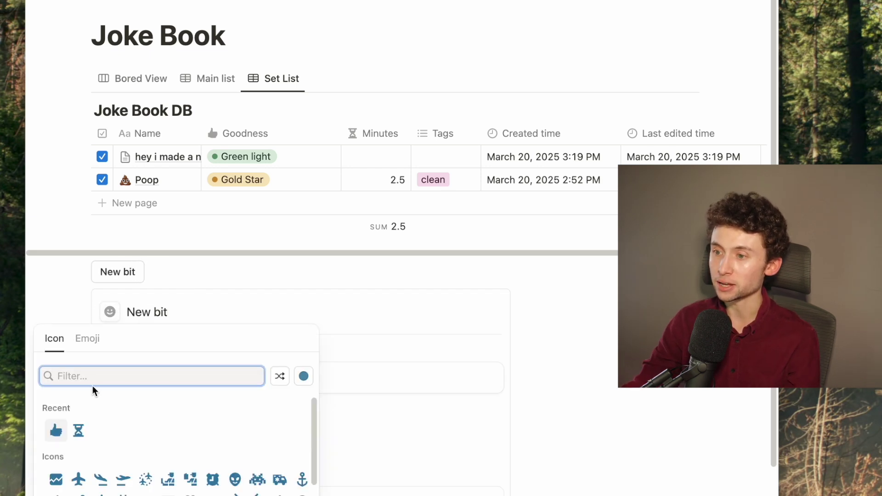
{"action": "type", "text": "light"}
{"action": "left_click", "coordinate": [57, 408]}
- Make the New bit button add a page to Joke Book DB using the New Joke template
{"action": "scroll", "coordinate": [178, 350], "scroll_direction": "down", "scroll_amount": 5}
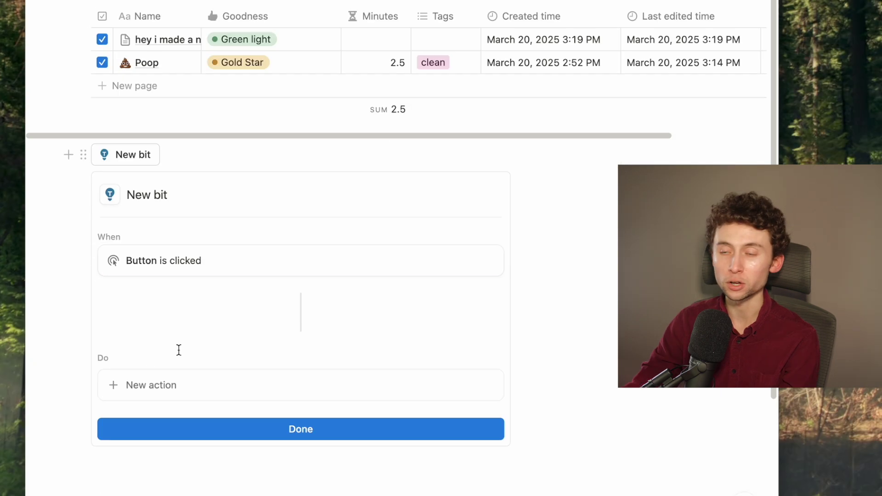
{"action": "left_click", "coordinate": [183, 297]}
{"action": "left_click", "coordinate": [171, 59]}
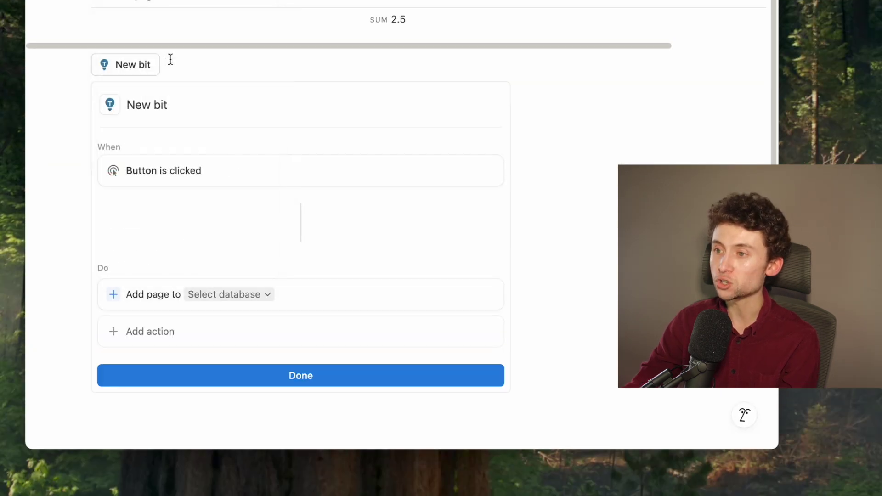
{"action": "type", "text": "joke book"}
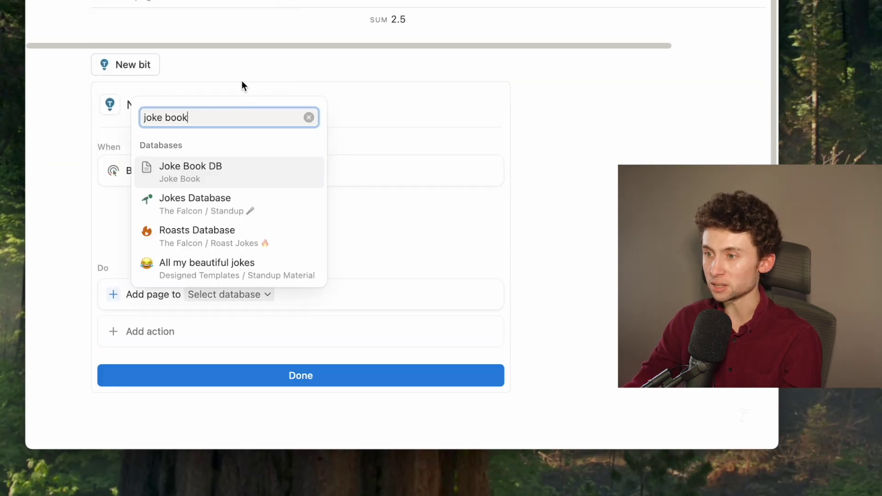
{"action": "left_click", "coordinate": [237, 190]}
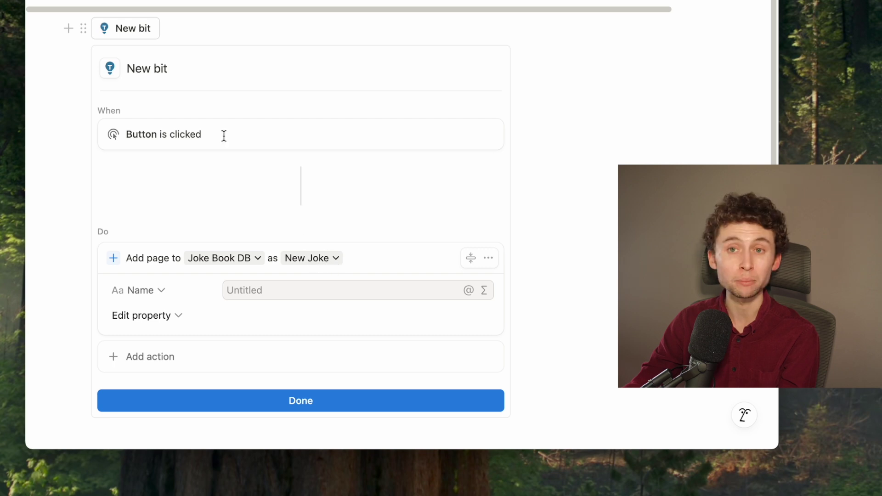
{"action": "left_click", "coordinate": [333, 262]}
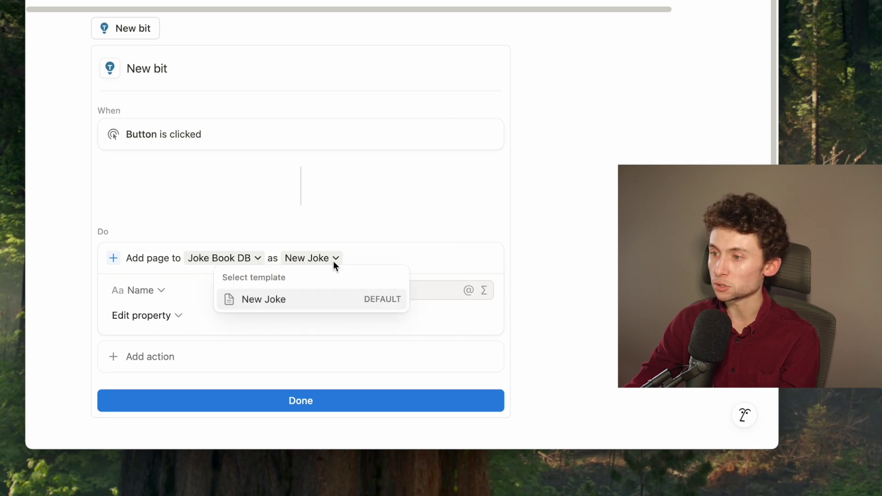
{"action": "left_click", "coordinate": [362, 224]}
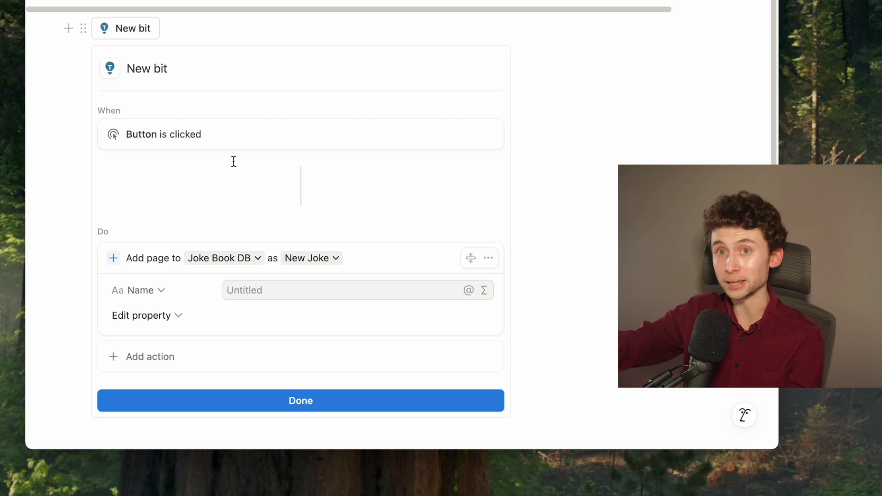
- Have the add-page action set the Goodness property to Green light instead of filling in the Name
{"action": "left_click", "coordinate": [154, 298]}
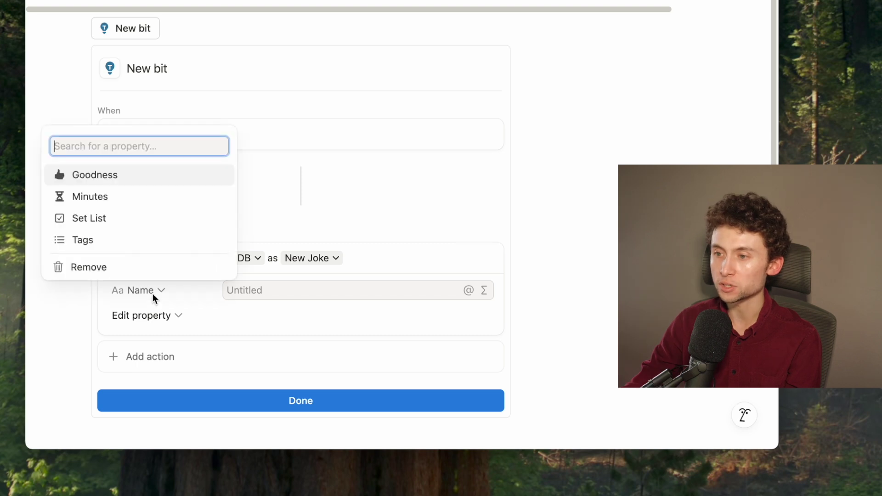
{"action": "left_click", "coordinate": [109, 173]}
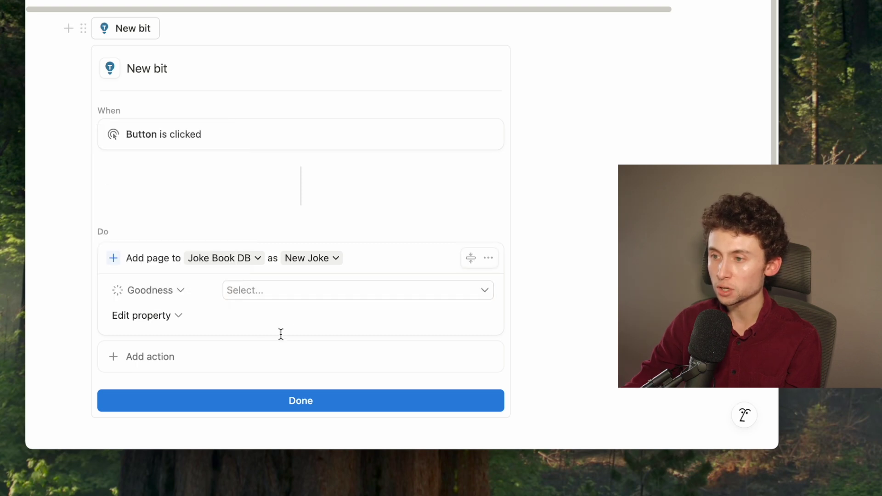
{"action": "left_click", "coordinate": [301, 291]}
{"action": "left_click", "coordinate": [357, 143]}
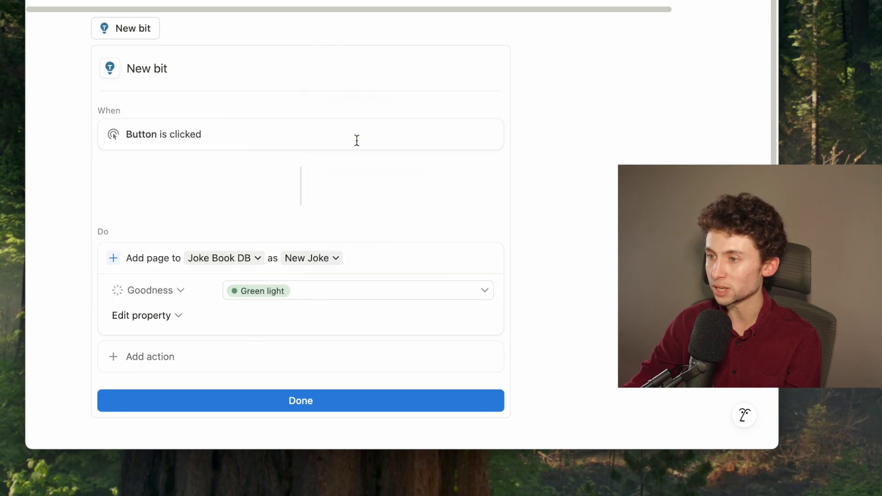
- Add a second action that opens the added page in Center peek, and finish the button setup
{"action": "left_click", "coordinate": [171, 357]}
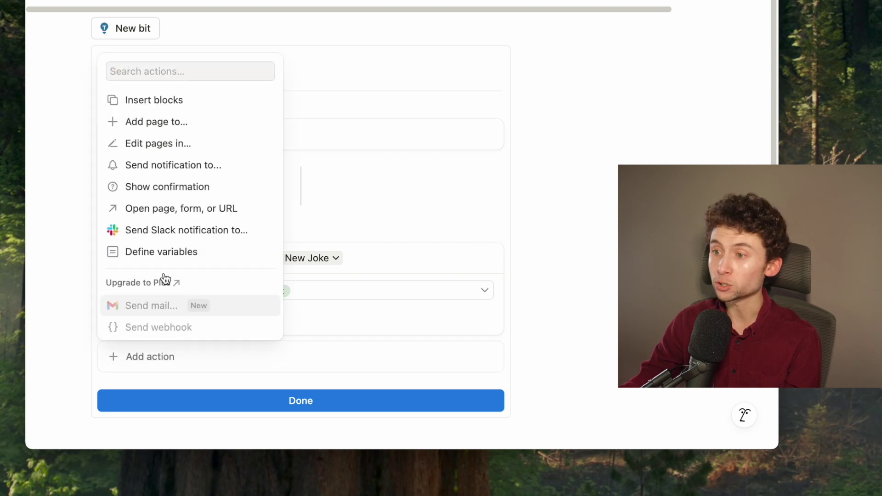
{"action": "left_click", "coordinate": [162, 210]}
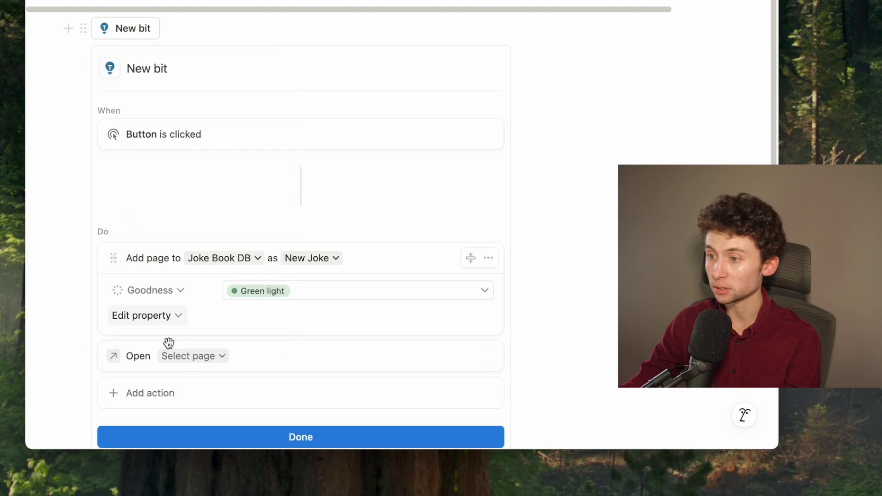
{"action": "left_click", "coordinate": [220, 355]}
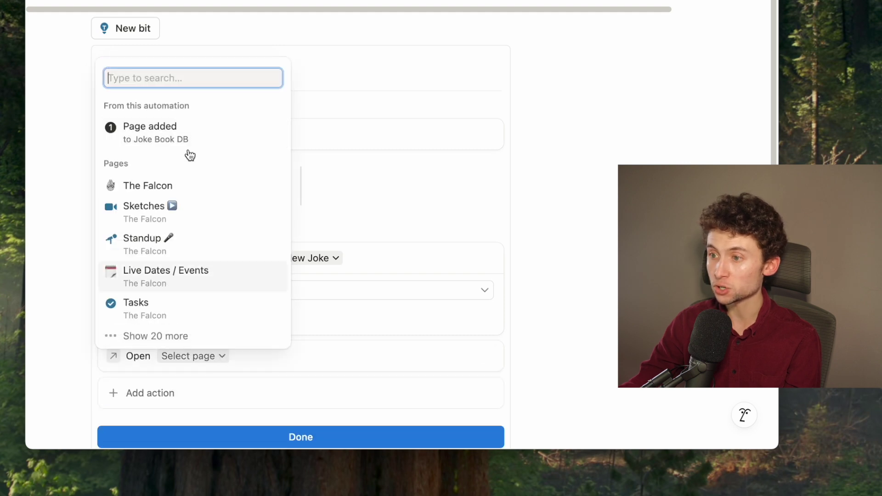
{"action": "left_click", "coordinate": [176, 133]}
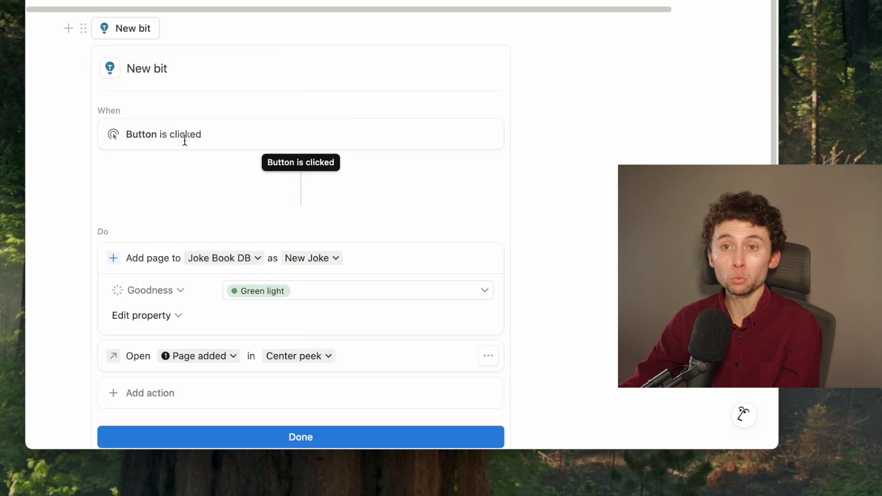
{"action": "scroll", "coordinate": [332, 395], "scroll_direction": "down", "scroll_amount": 1}
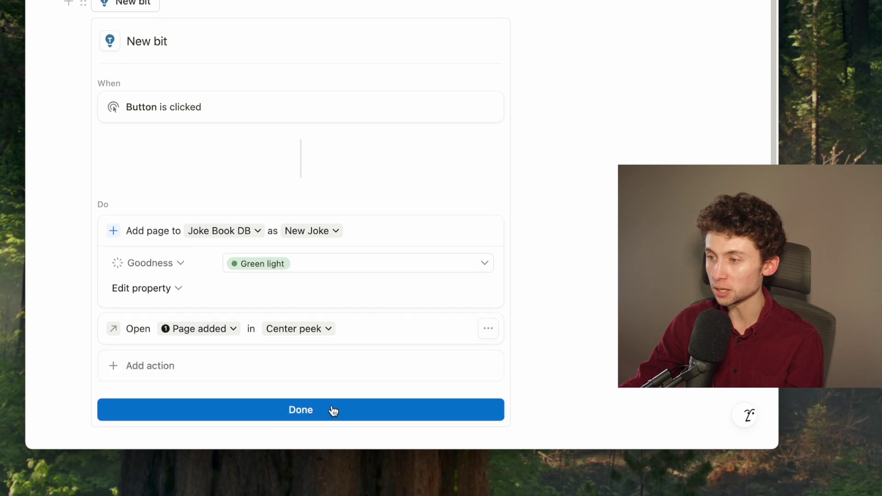
{"action": "left_click", "coordinate": [333, 410]}
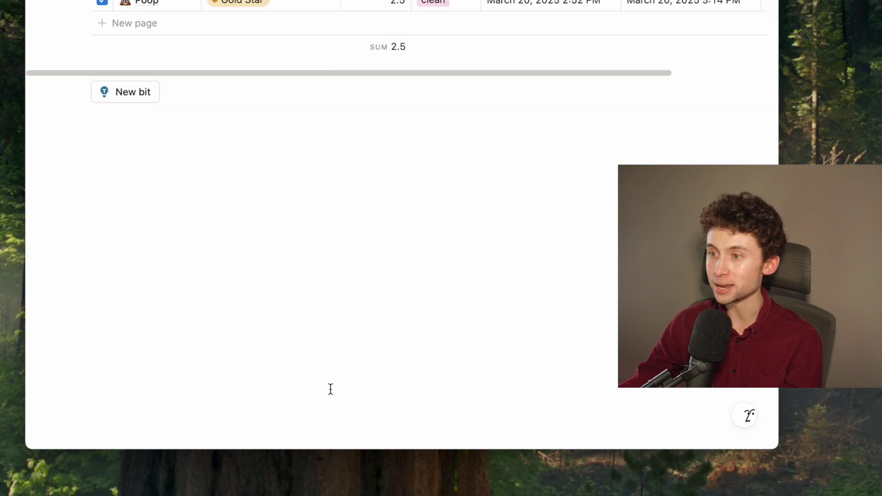
- Create a joke with the New bit button, title it "Hey the button worked", and move the button higher on the page
{"action": "left_click", "coordinate": [120, 97]}
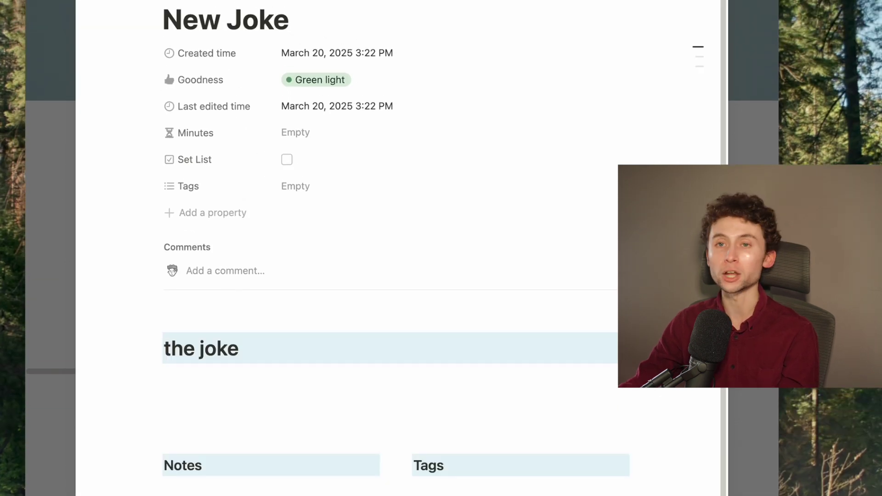
{"action": "triple_click", "coordinate": [258, 16]}
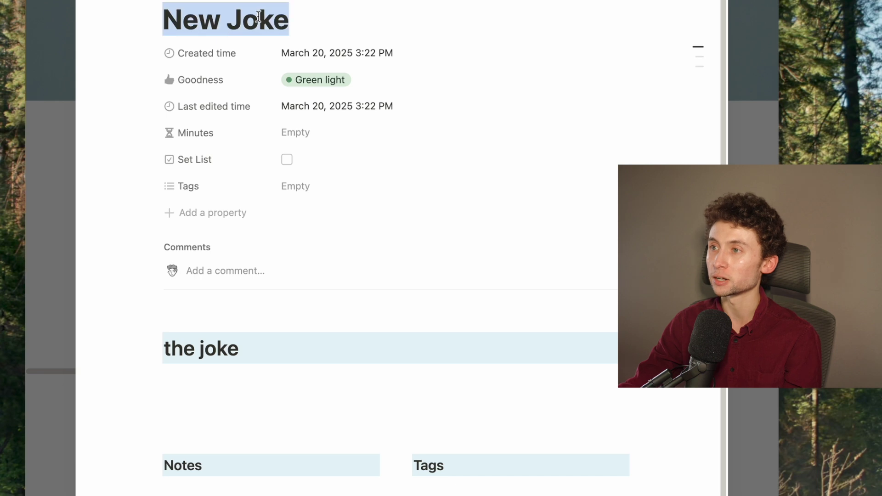
{"action": "type", "text": "Hey the button worked"}
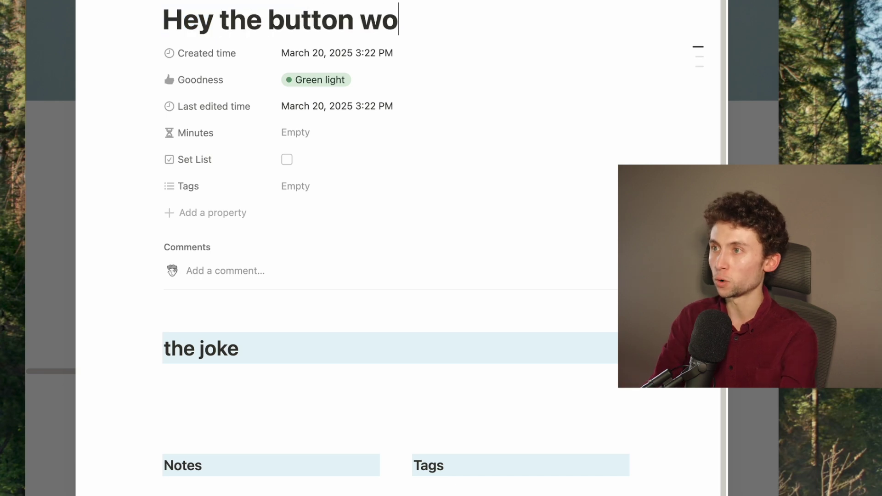
{"action": "left_click", "coordinate": [748, 144]}
{"action": "left_click_drag", "start_coordinate": [82, 391], "coordinate": [91, 181]}
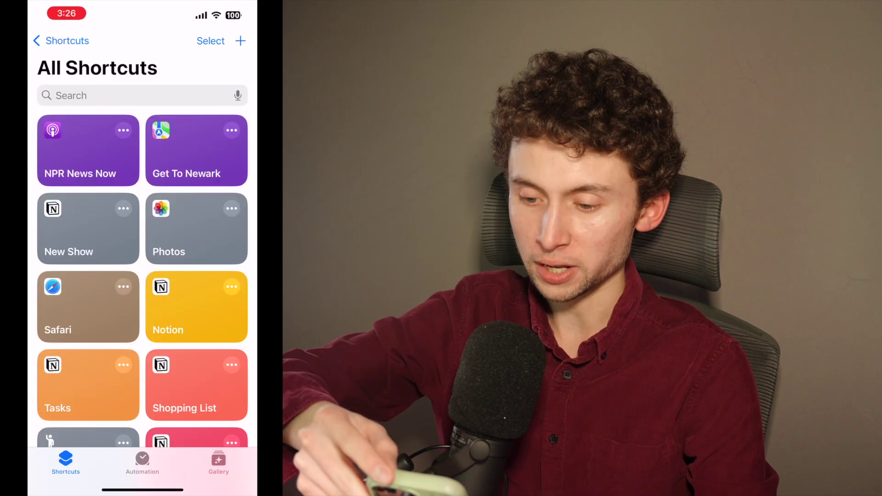
- In the phone's Shortcuts app, create a shortcut named New Joke Tutorial using Notion's action for creating a page in a database
{"action": "left_click", "coordinate": [241, 40]}
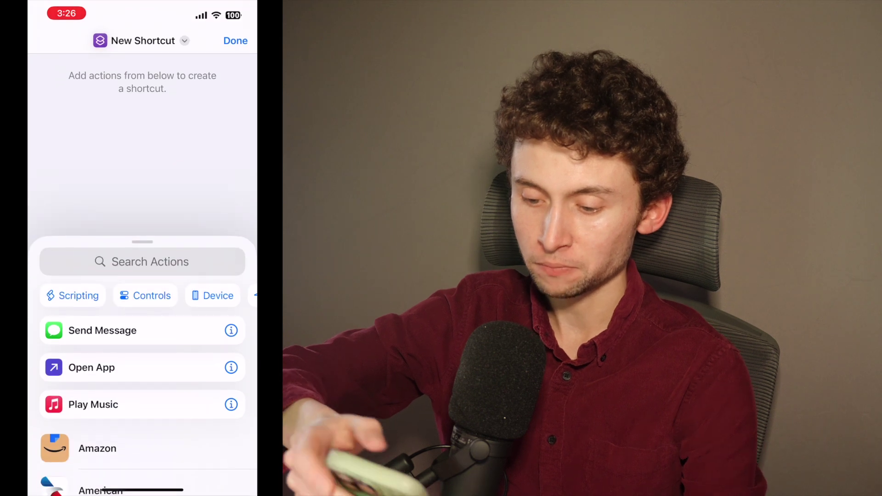
{"action": "left_click", "coordinate": [142, 262]}
{"action": "type", "text": "Notio"}
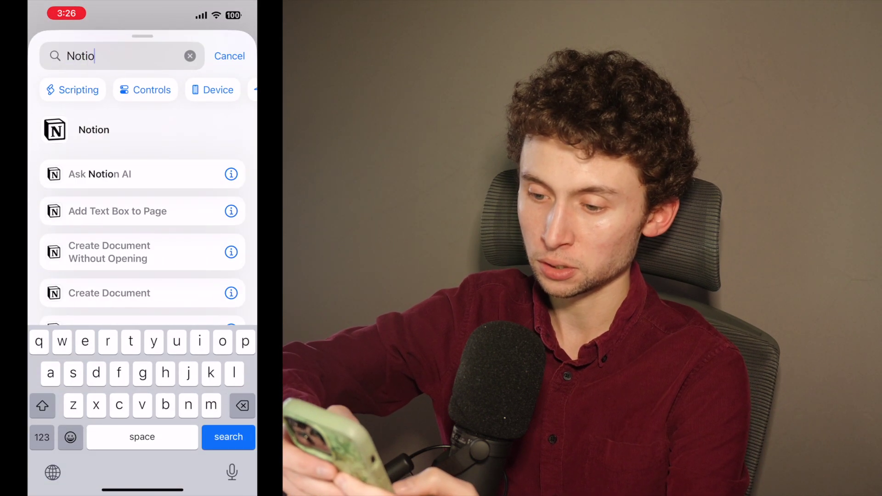
{"action": "type", "text": "n"}
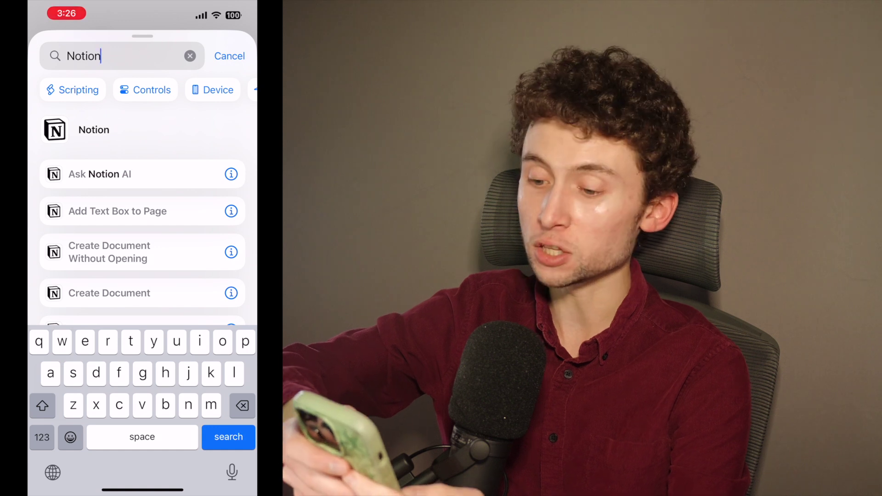
{"action": "scroll", "coordinate": [142, 276], "scroll_direction": "down", "scroll_amount": 2}
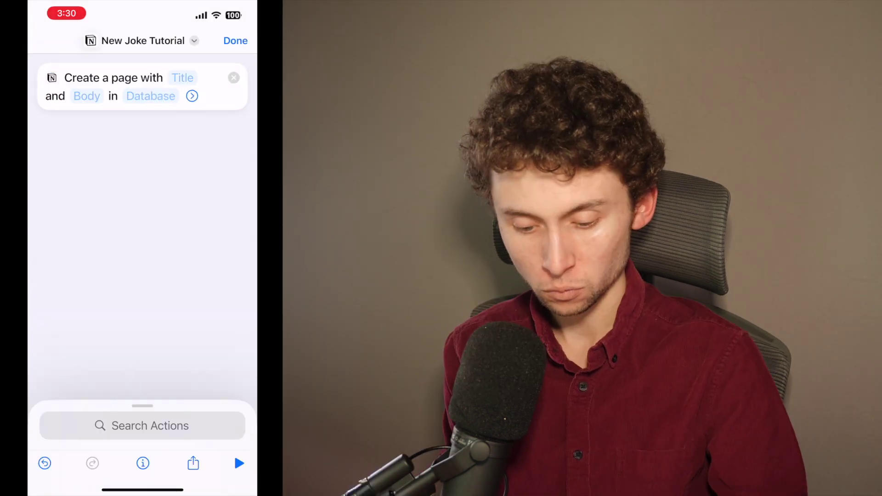
- Set Joke Book DB as the database in which the shortcut creates its page
{"action": "left_click", "coordinate": [152, 94]}
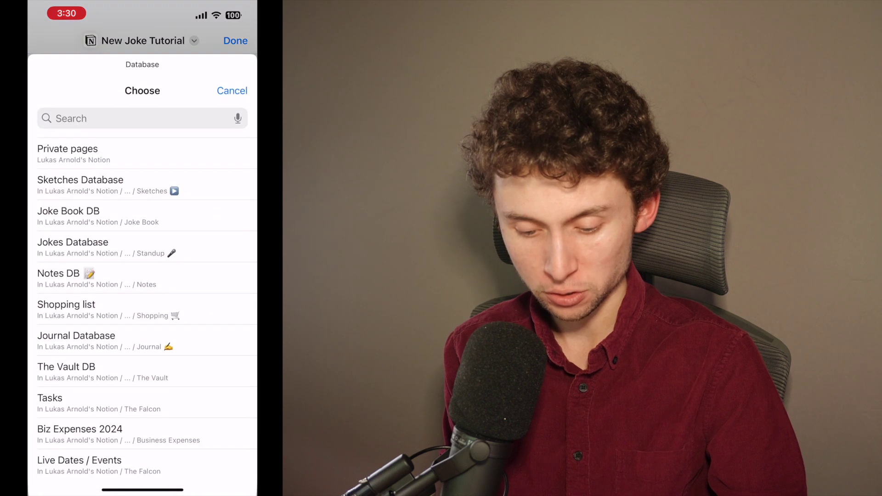
{"action": "left_click", "coordinate": [138, 98]}
{"action": "type", "text": "Jo"}
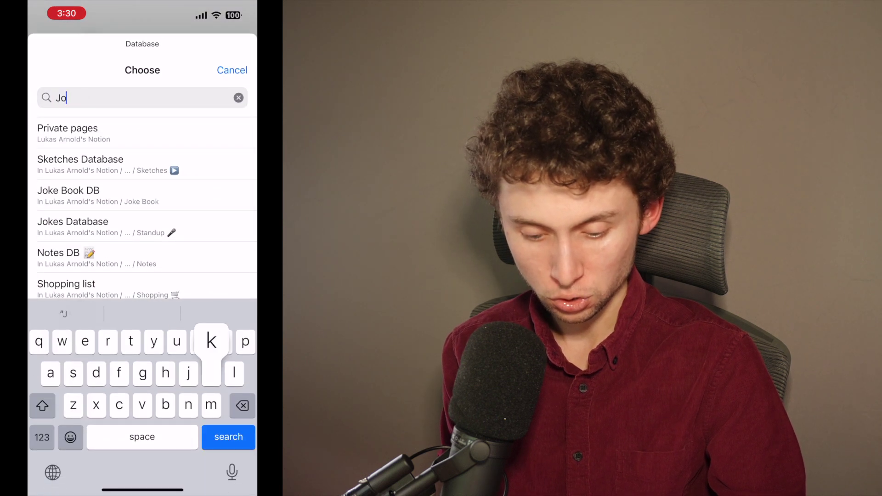
{"action": "type", "text": "ke book"}
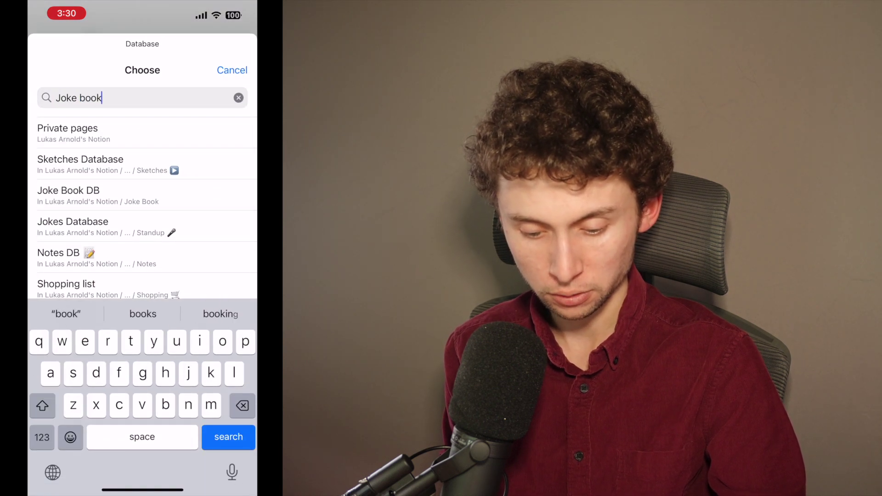
{"action": "left_click", "coordinate": [68, 133]}
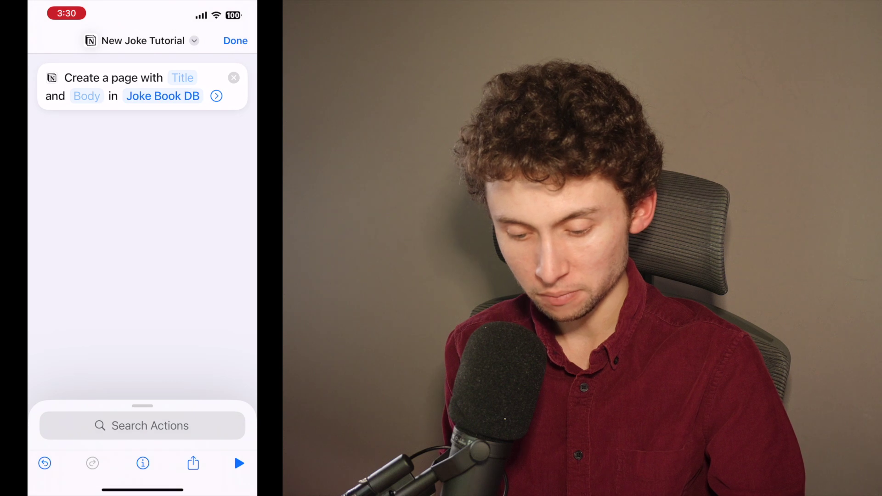
- Make the page title Ask Each Time and set the action's workspace to the owner's personal Notion workspace
{"action": "left_click", "coordinate": [182, 78]}
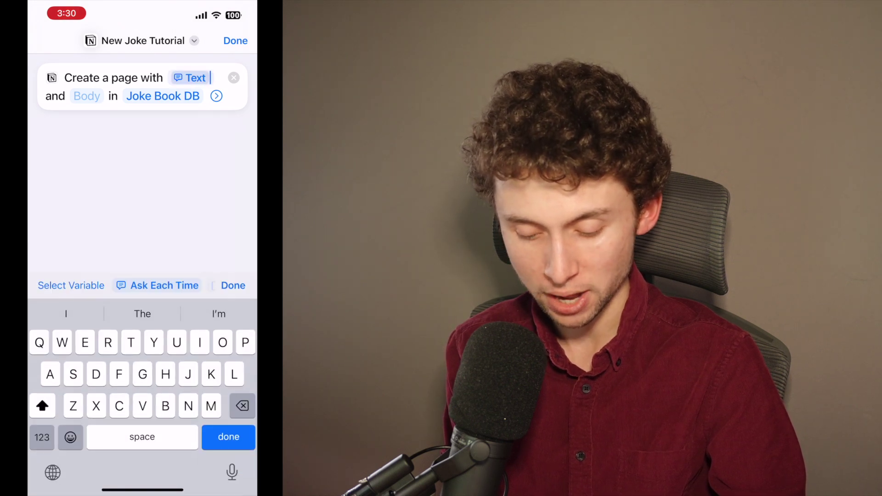
{"action": "left_click", "coordinate": [233, 285]}
{"action": "left_click", "coordinate": [216, 96]}
{"action": "left_click", "coordinate": [214, 151]}
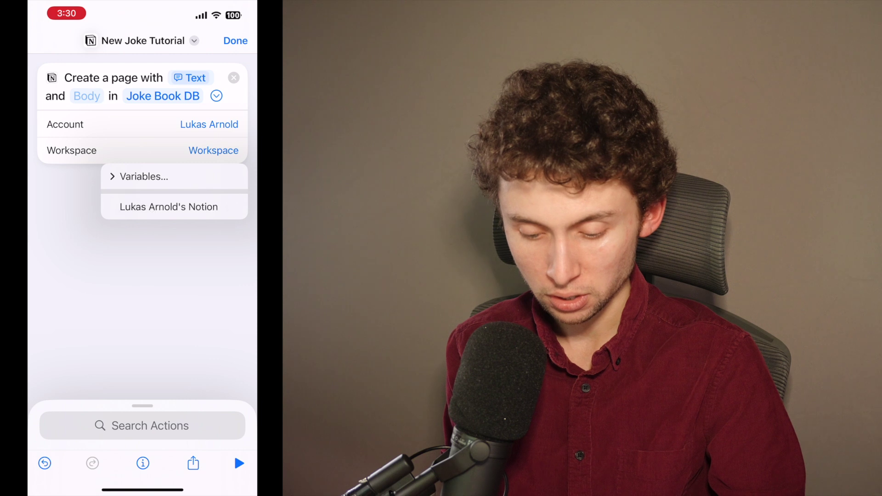
{"action": "left_click", "coordinate": [169, 206]}
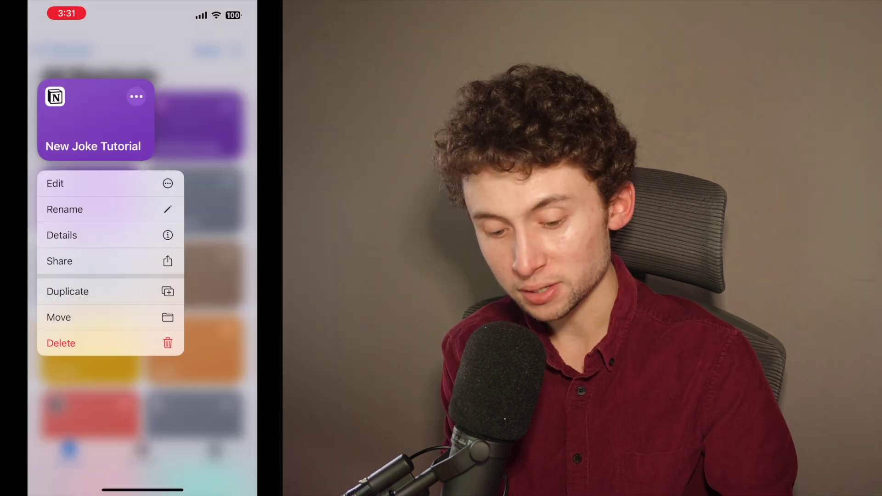
- Add the New Joke Tutorial shortcut to the phone's home screen with its default purple icon
{"action": "left_click", "coordinate": [111, 261]}
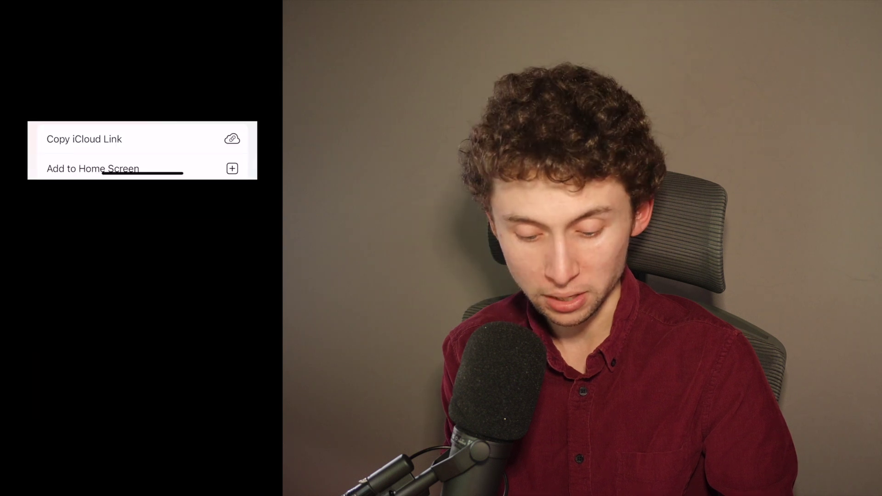
{"action": "left_click", "coordinate": [92, 168]}
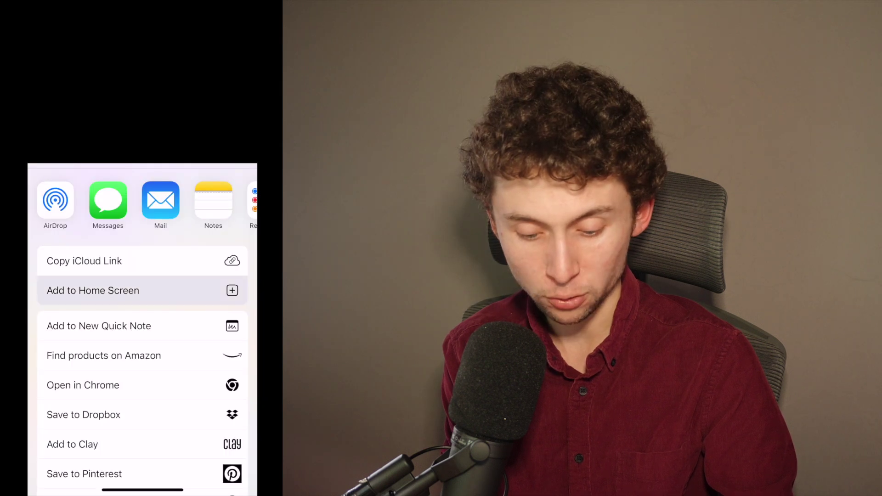
{"action": "scroll", "coordinate": [142, 276], "scroll_direction": "down", "scroll_amount": 5}
{"action": "scroll", "coordinate": [142, 276], "scroll_direction": "down", "scroll_amount": 3}
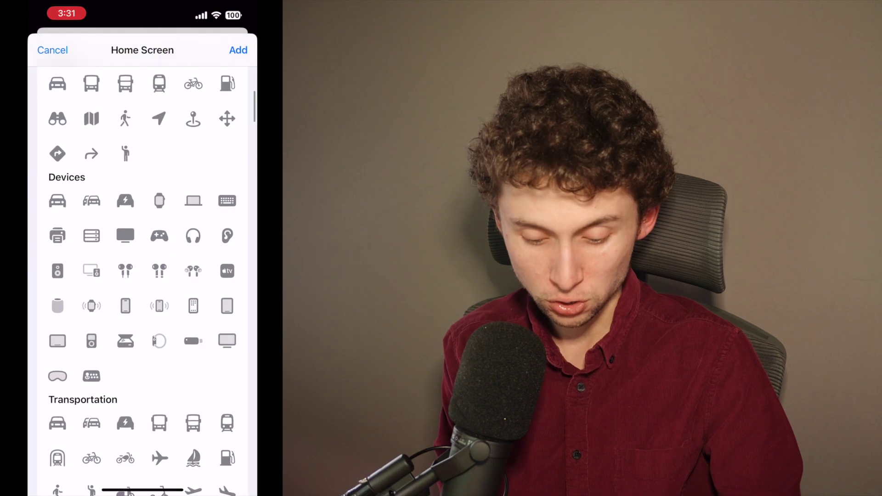
{"action": "scroll", "coordinate": [143, 275], "scroll_direction": "up", "scroll_amount": 8}
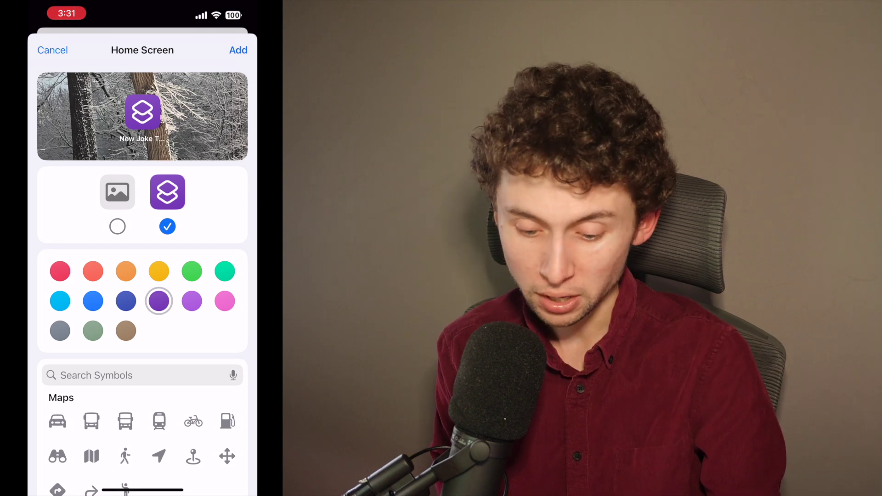
{"action": "left_click", "coordinate": [238, 50]}
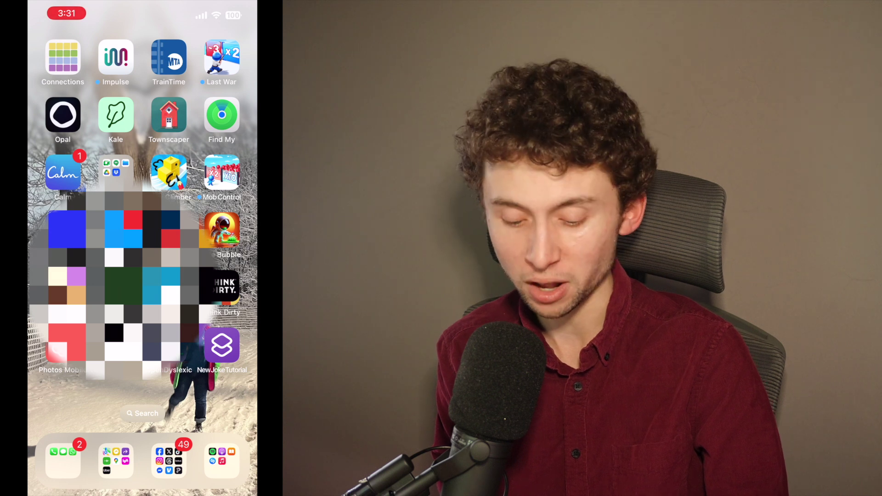
- Run the New Joke Tutorial shortcut from the home screen and add a joke titled "Hey the shortcut is working"
{"action": "left_click", "coordinate": [221, 344]}
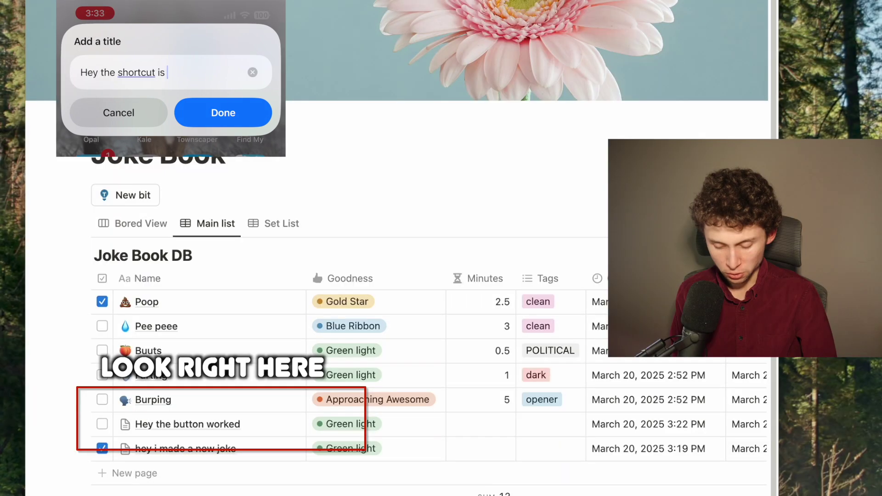
{"action": "type", "text": "working"}
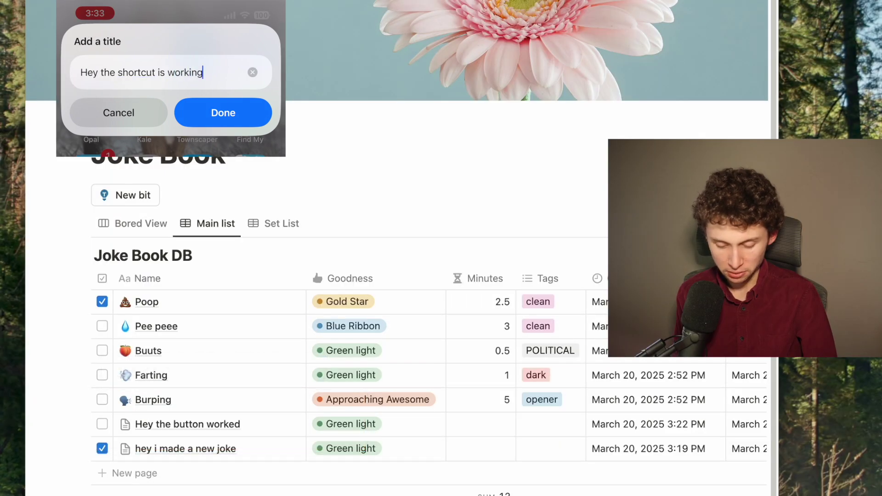
{"action": "key", "text": "Return"}
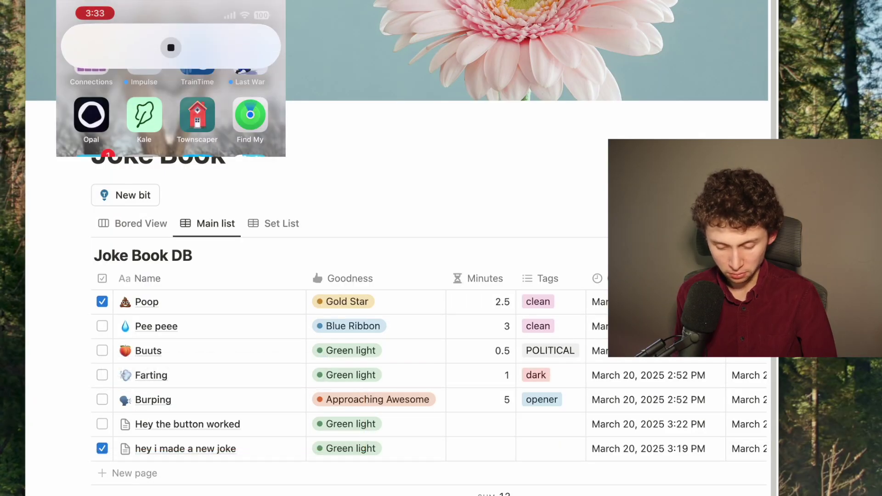